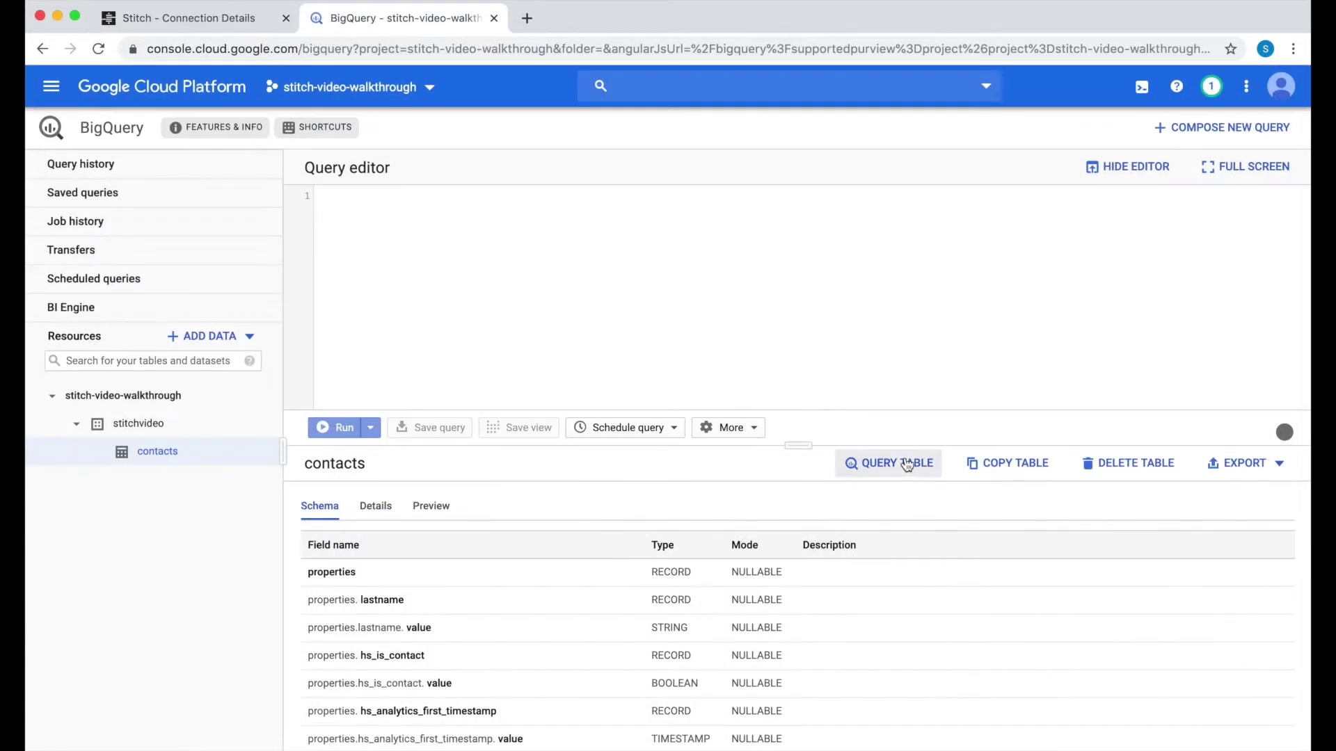
# Step: Run SELECT * on the contacts table in BigQuery to see the synced rows
pyautogui.click(883, 464)
pyautogui.write('*')
pyautogui.click(337, 426)
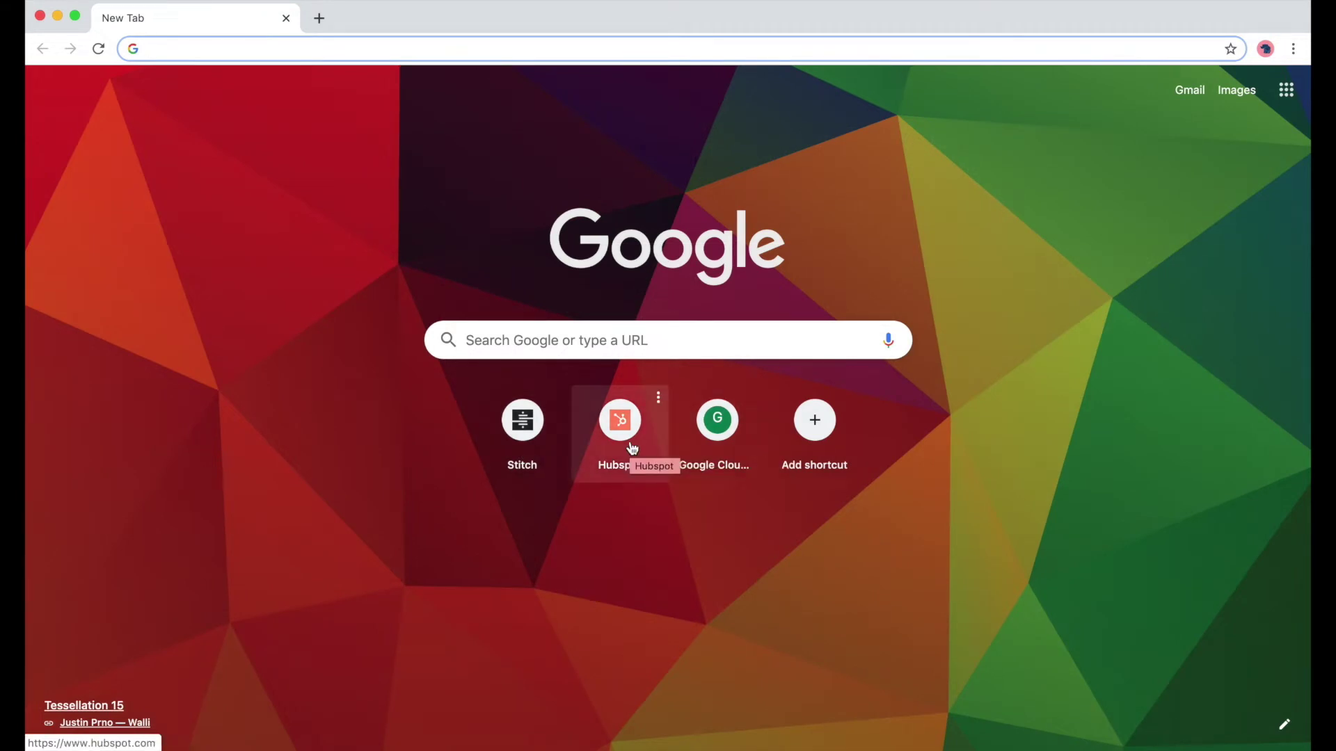
# Step: Accept HubSpot's cookies and log in with the account e-mail and password
pyautogui.middleClick(632, 447)
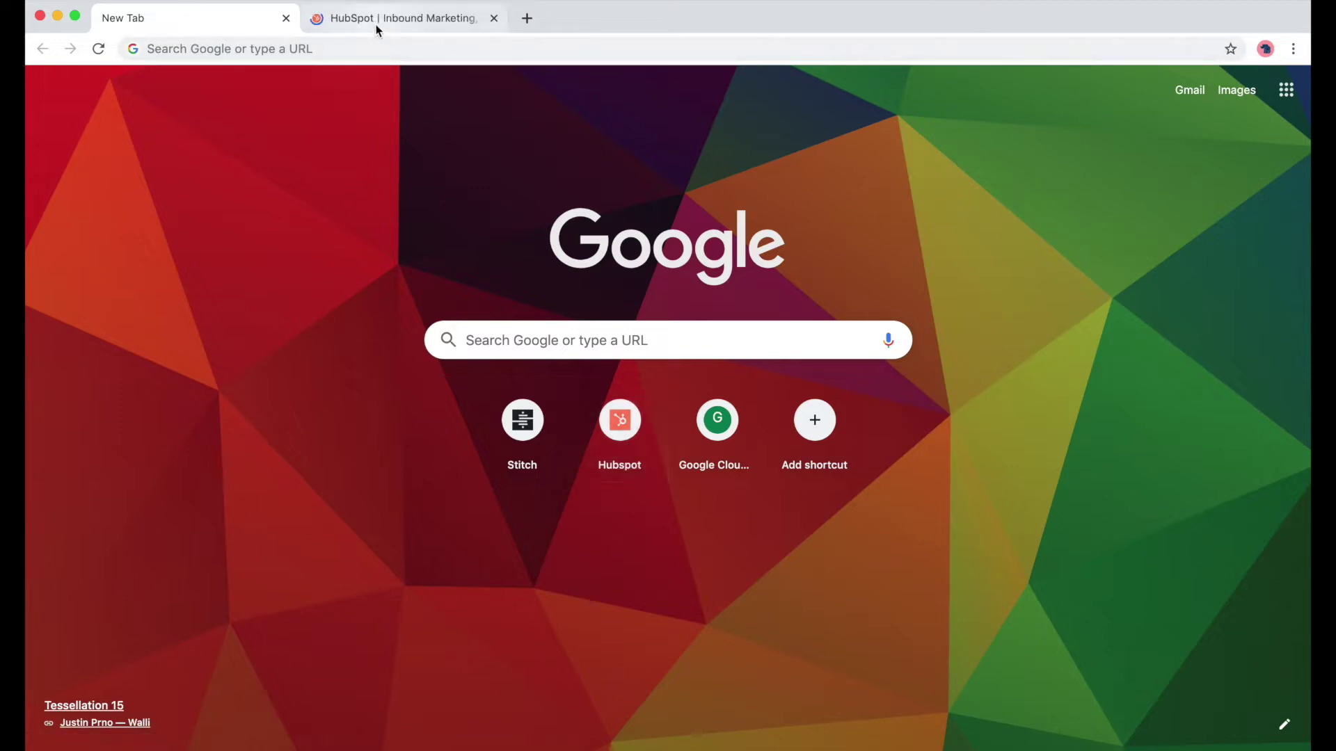
pyautogui.click(376, 28)
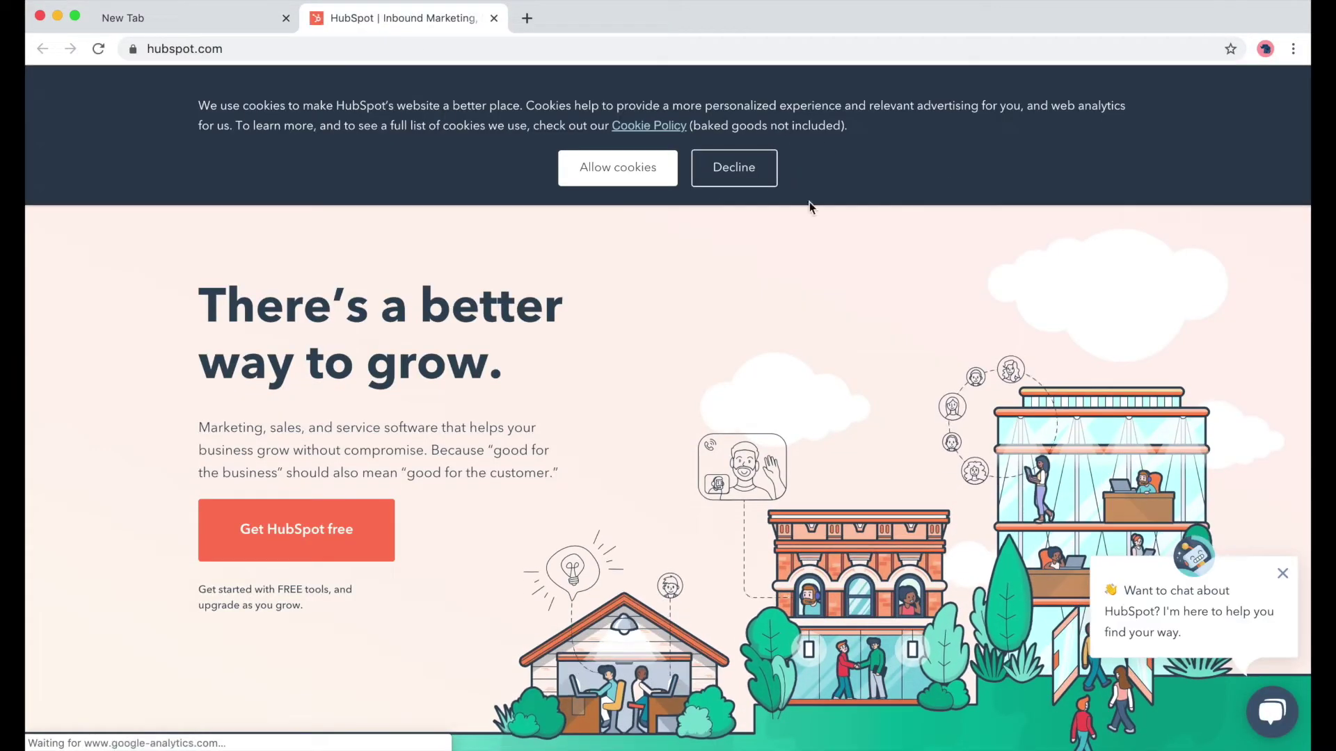
pyautogui.click(617, 167)
pyautogui.click(988, 99)
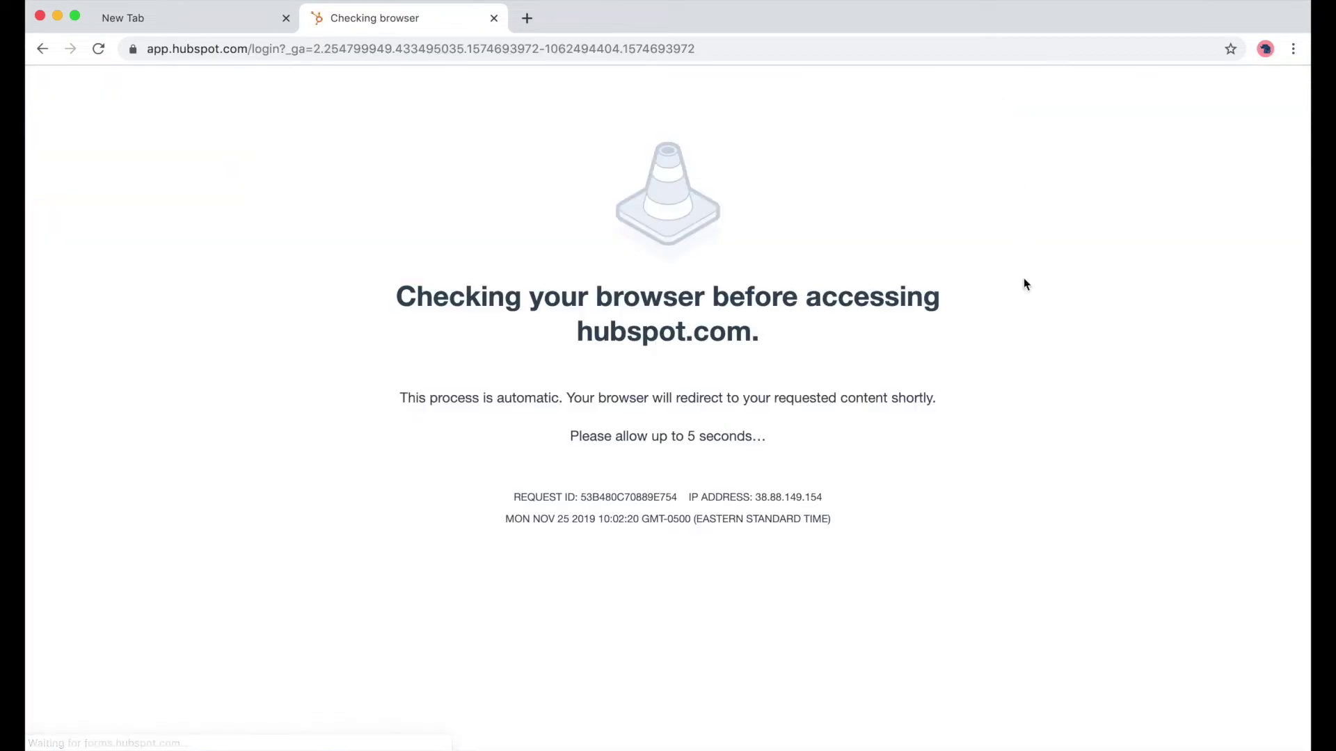
pyautogui.press('Tab')
pyautogui.write('••••••••••••')
pyautogui.press('Return')
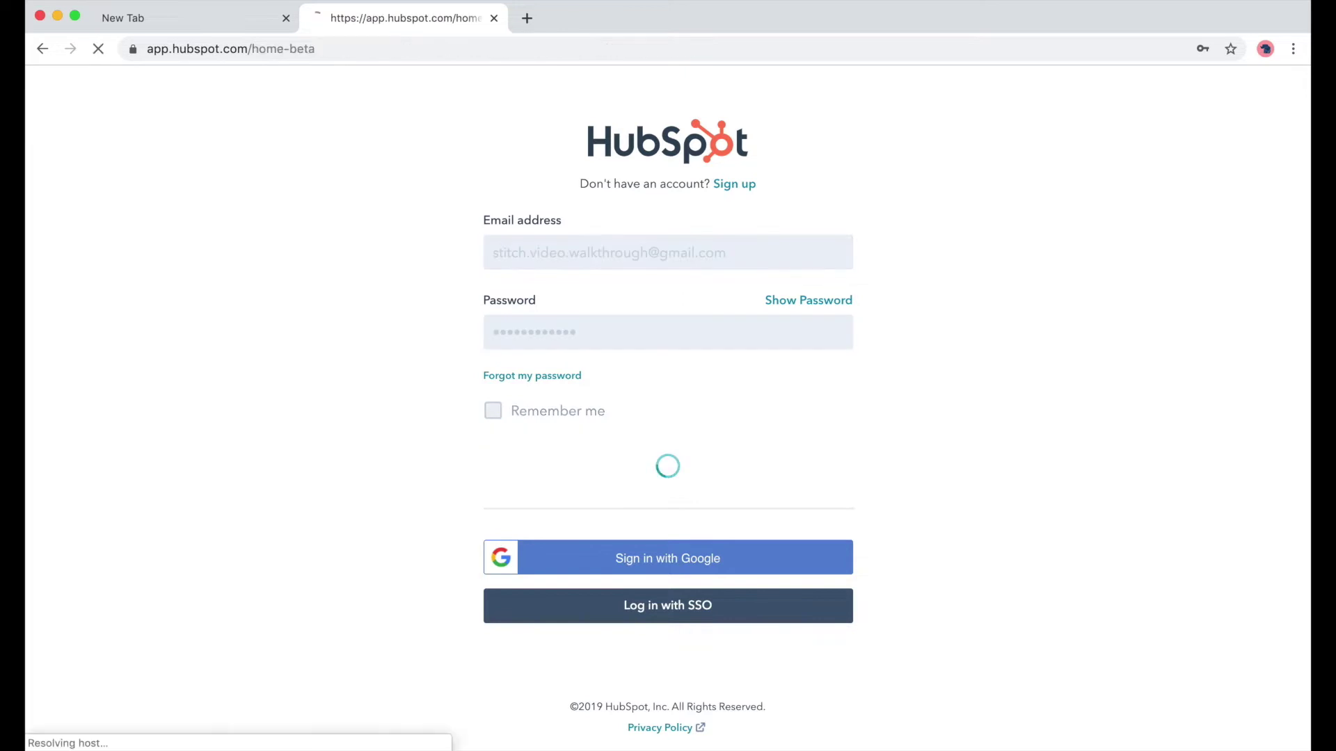
pyautogui.click(1233, 76)
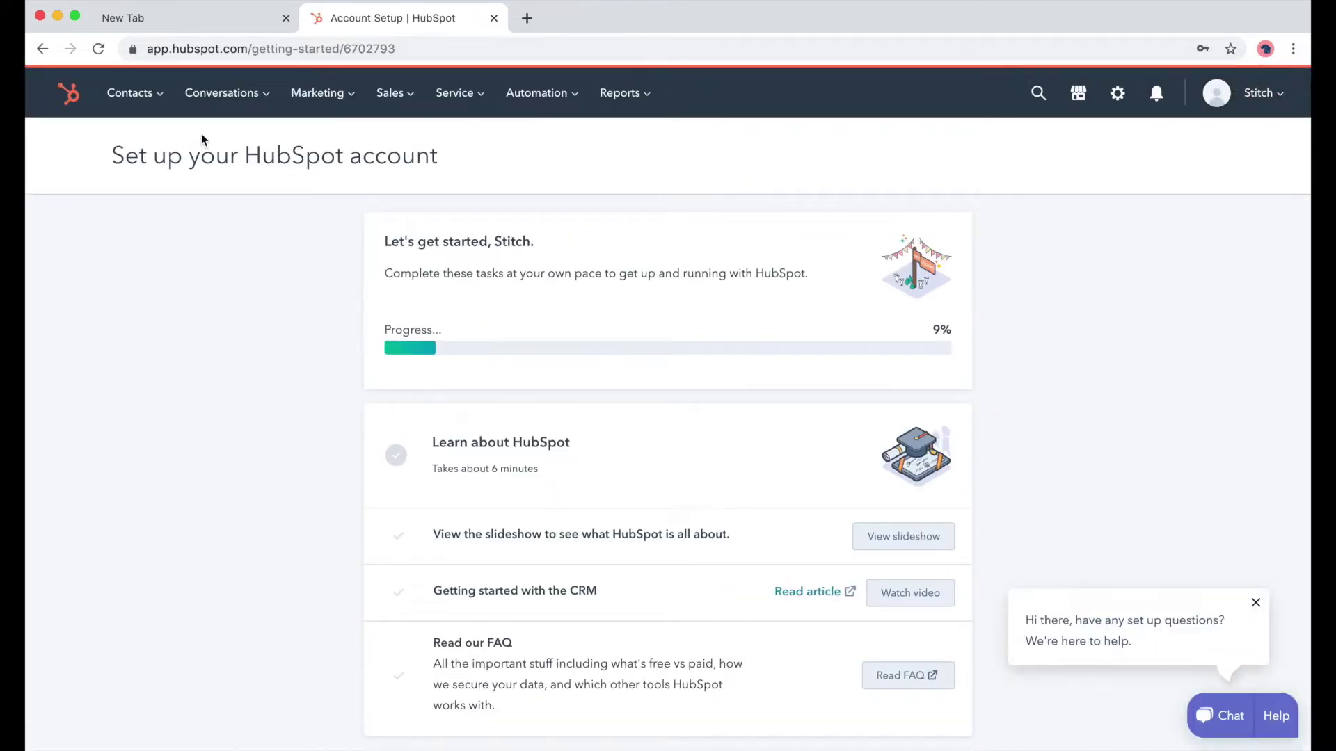
# Step: View the HubSpot contacts list, then sign out and close the HubSpot tab
pyautogui.moveTo(154, 97)
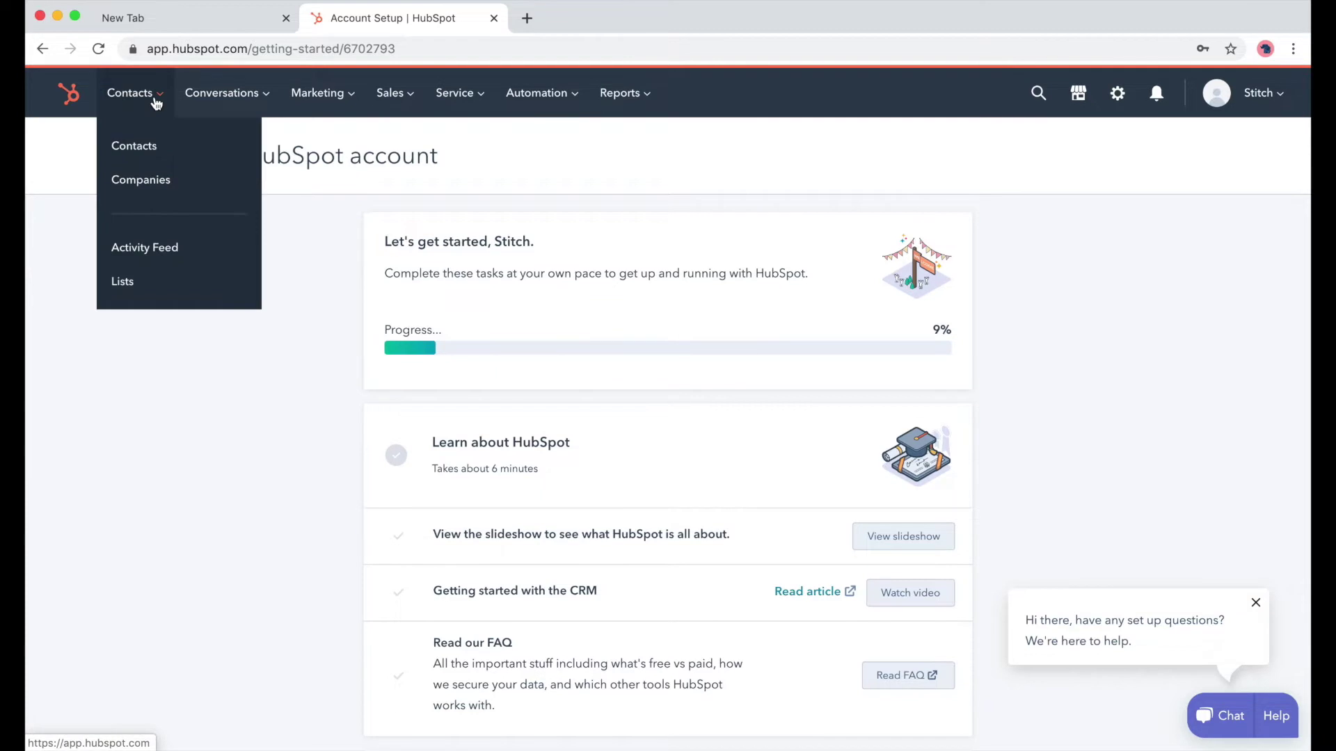
pyautogui.click(164, 144)
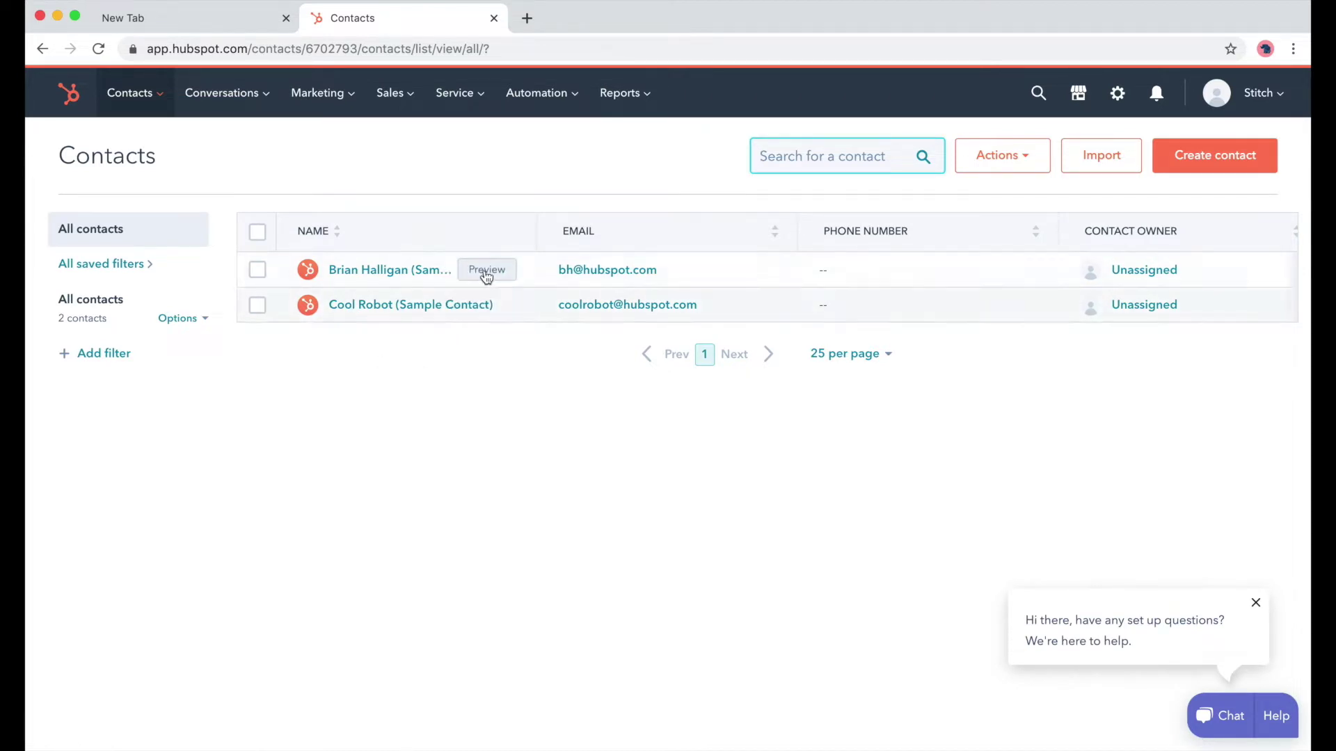
pyautogui.click(1258, 94)
pyautogui.click(1082, 657)
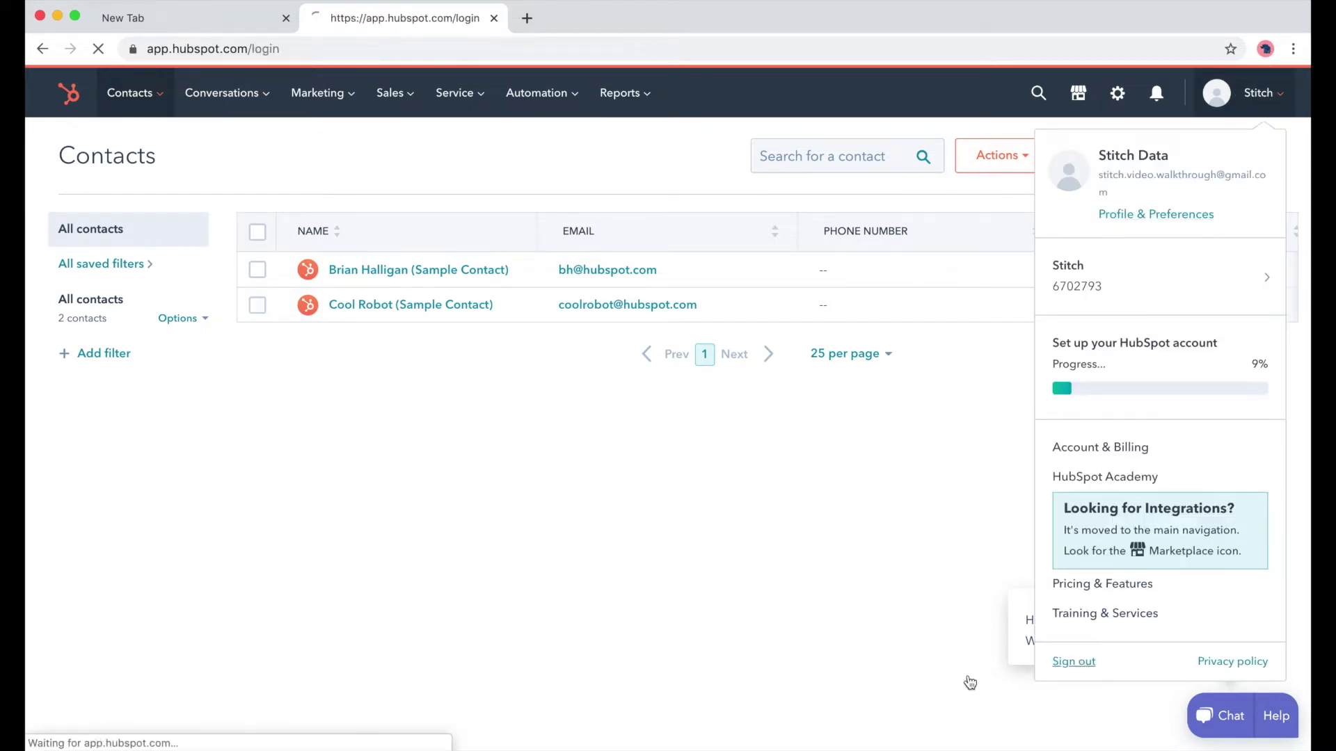
pyautogui.click(494, 18)
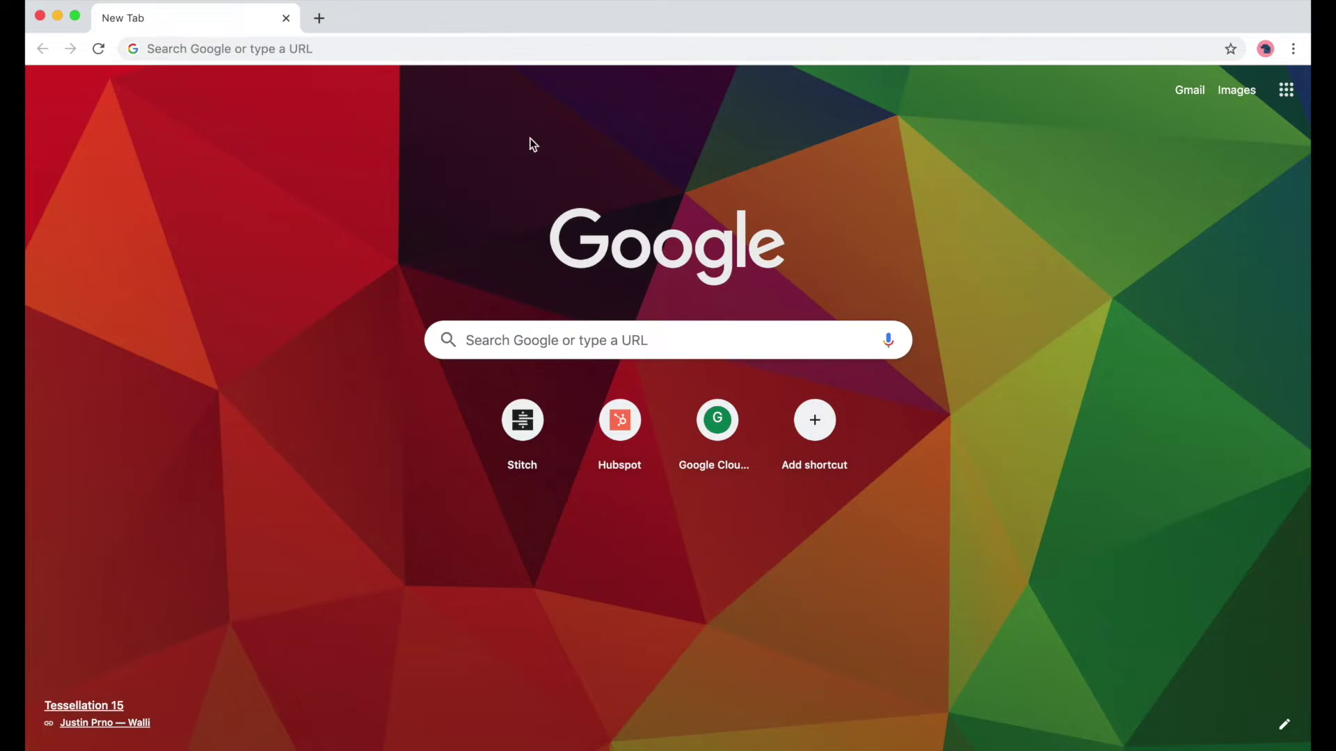
# Step: Sign in to Google Cloud with the account e-mail and password
pyautogui.keyDown('super'); pyautogui.click(723, 417); pyautogui.keyUp('super')
pyautogui.click(407, 24)
pyautogui.press('Return')
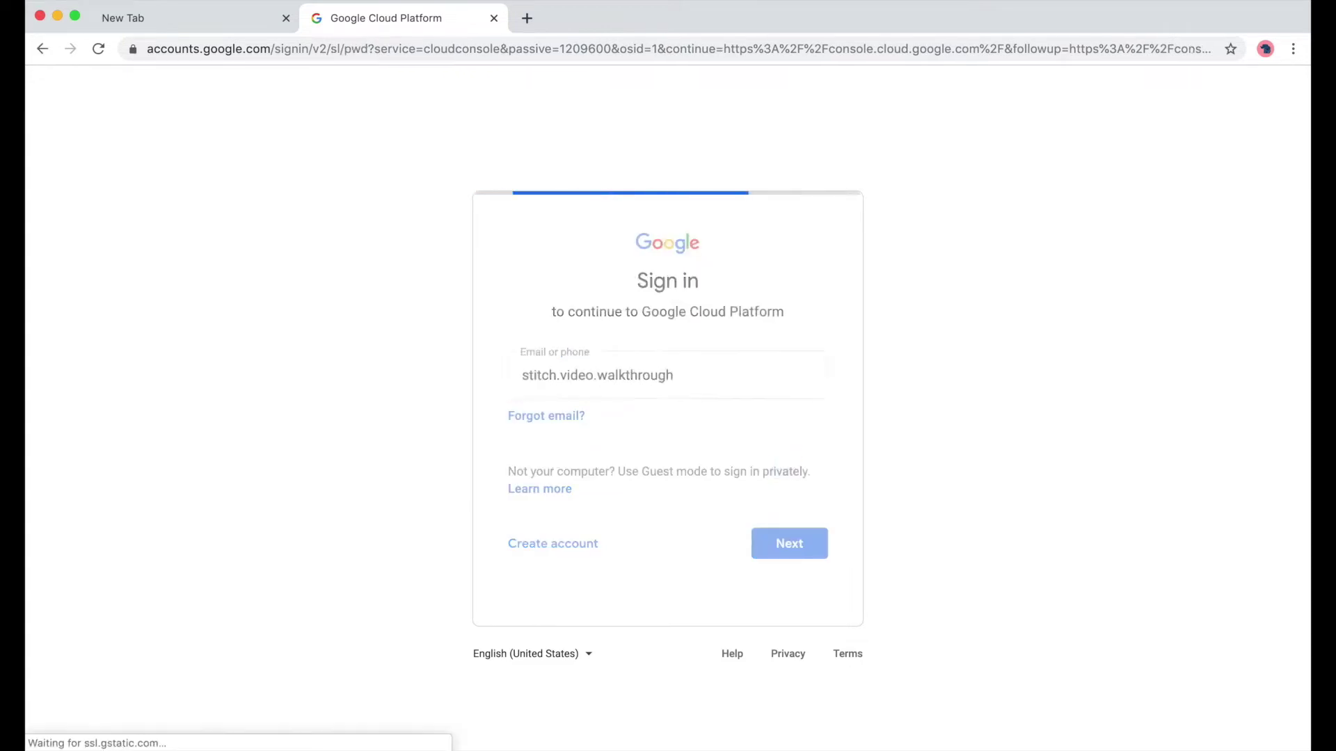
pyautogui.write('••••••••••••')
pyautogui.press('Return')
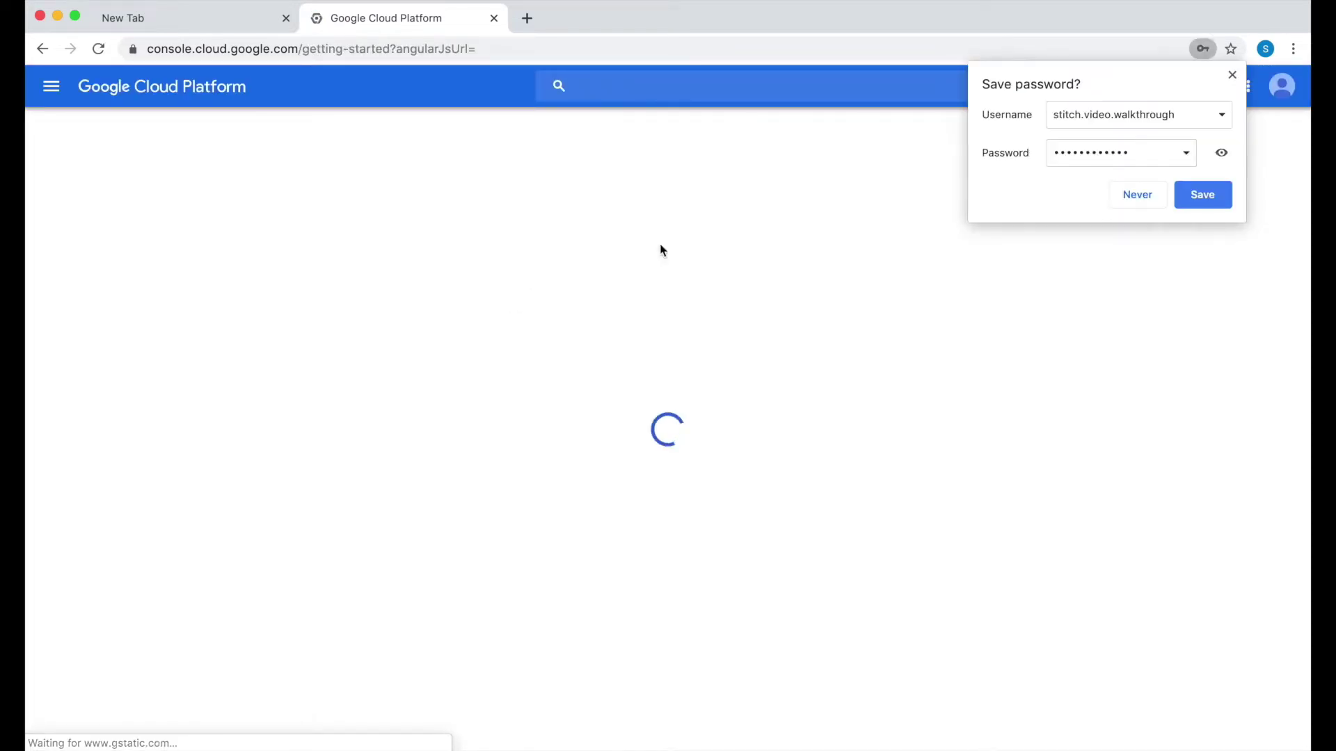
pyautogui.click(1231, 74)
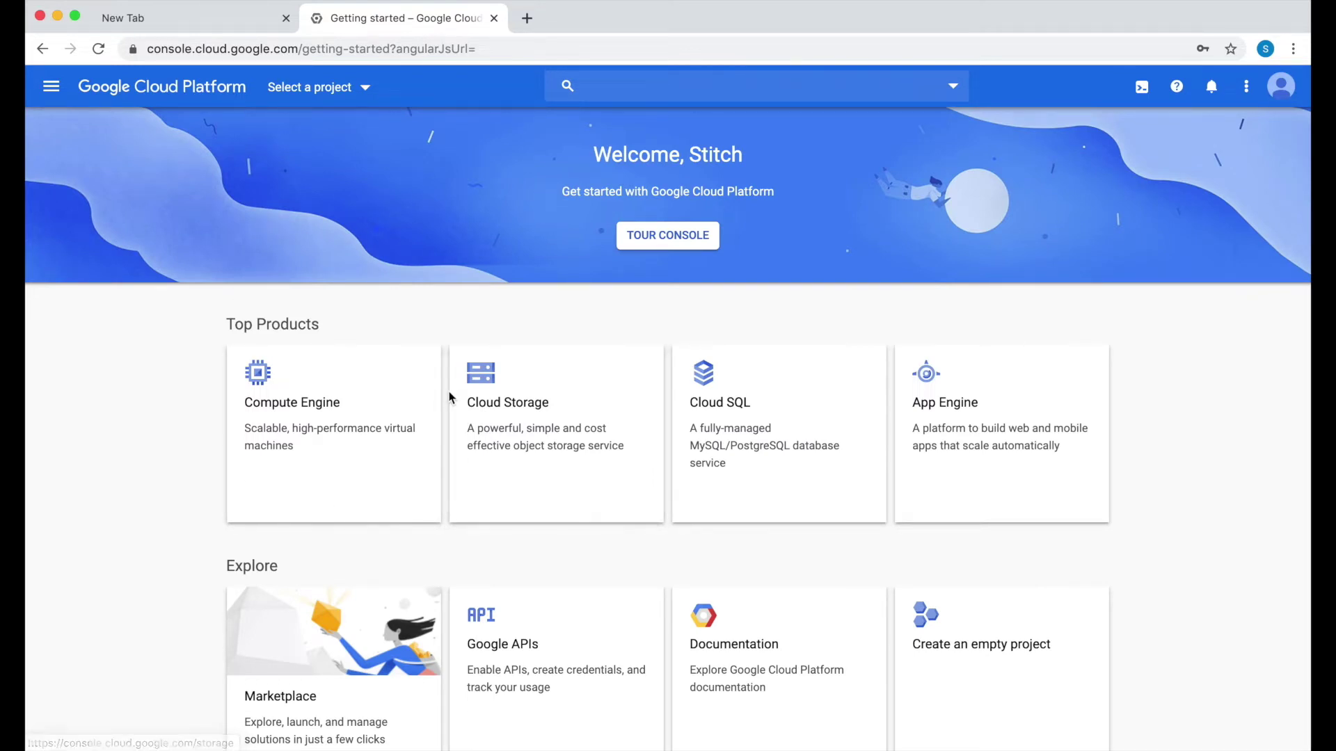
# Step: Create a new Google Cloud project named stitch-video-walkthrough
pyautogui.click(365, 86)
pyautogui.click(927, 188)
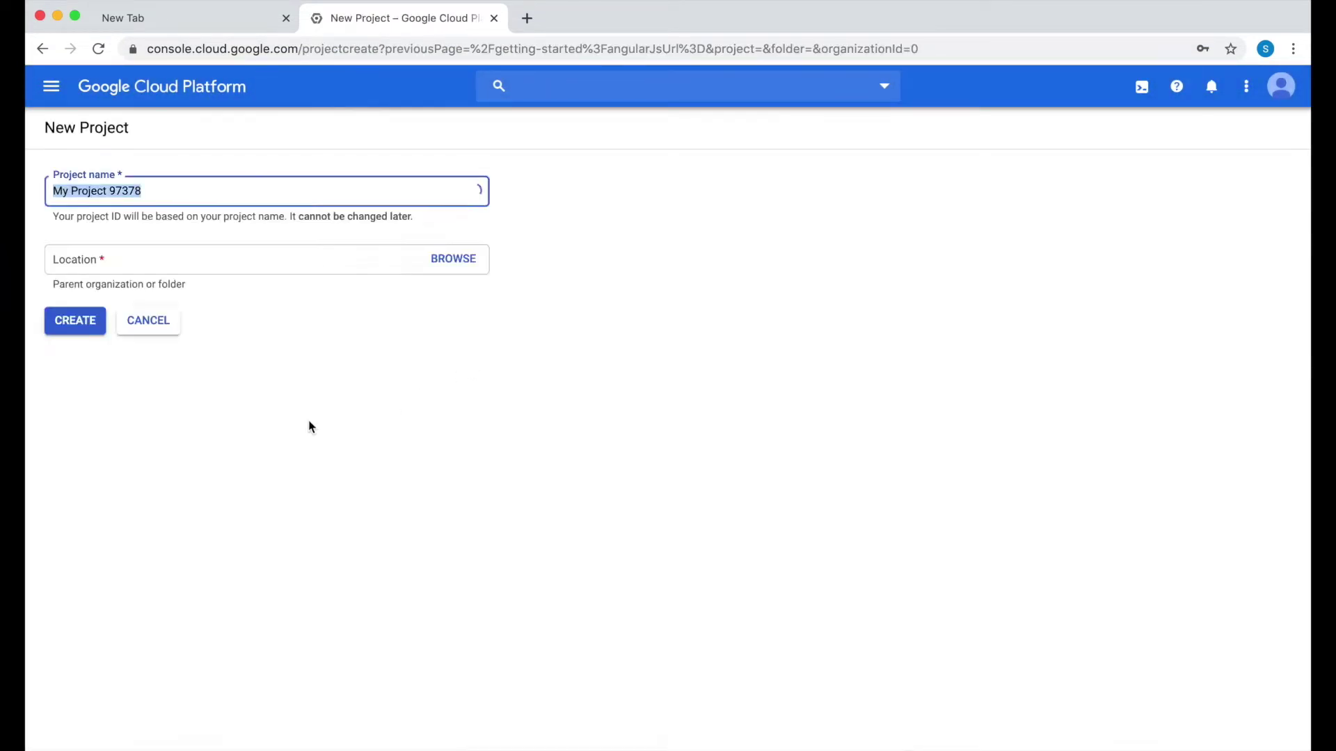
pyautogui.write('s')
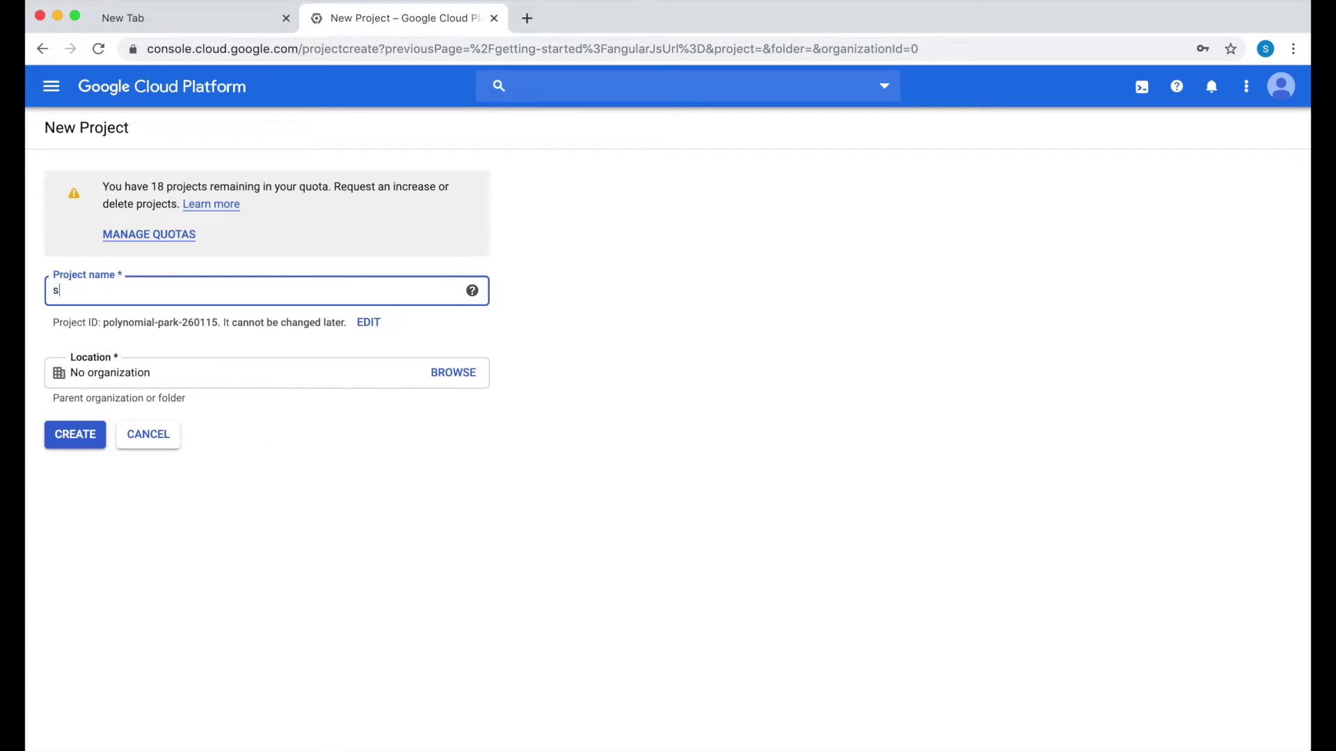
pyautogui.write('titch-video-walkthrough')
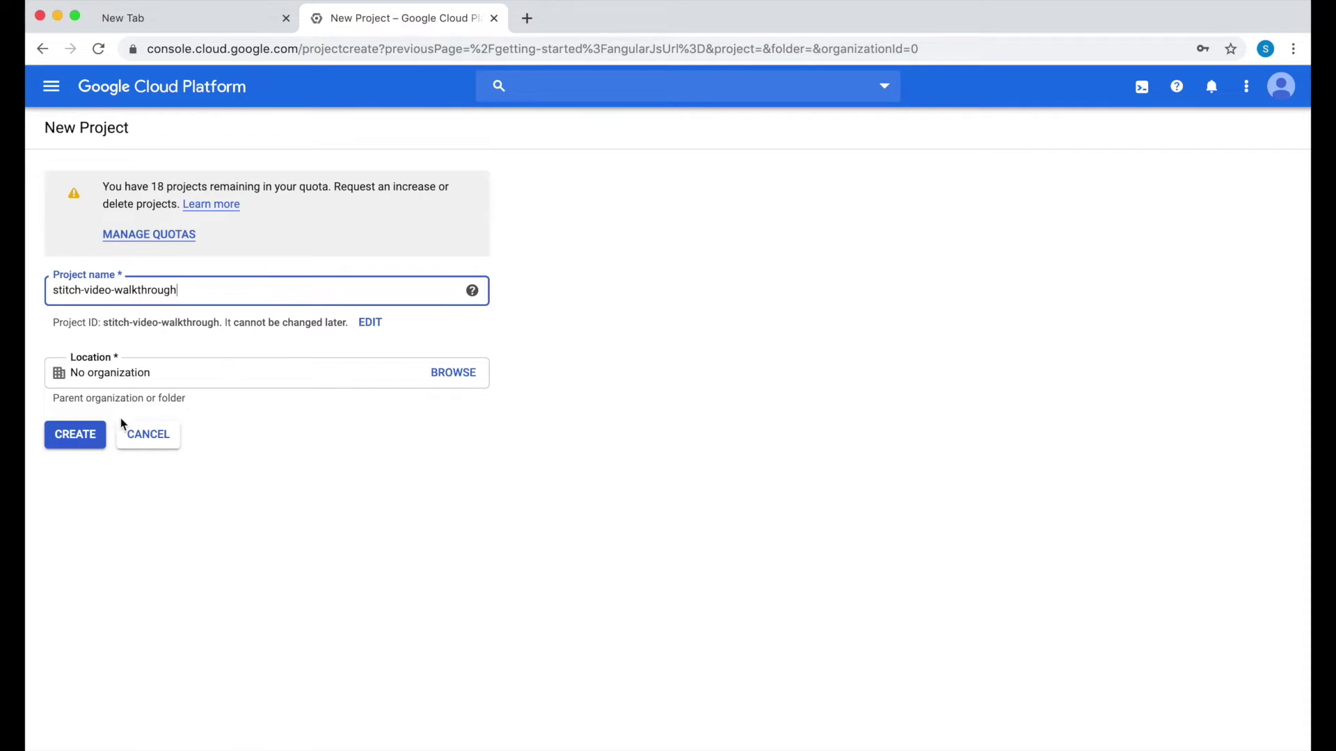
pyautogui.click(82, 443)
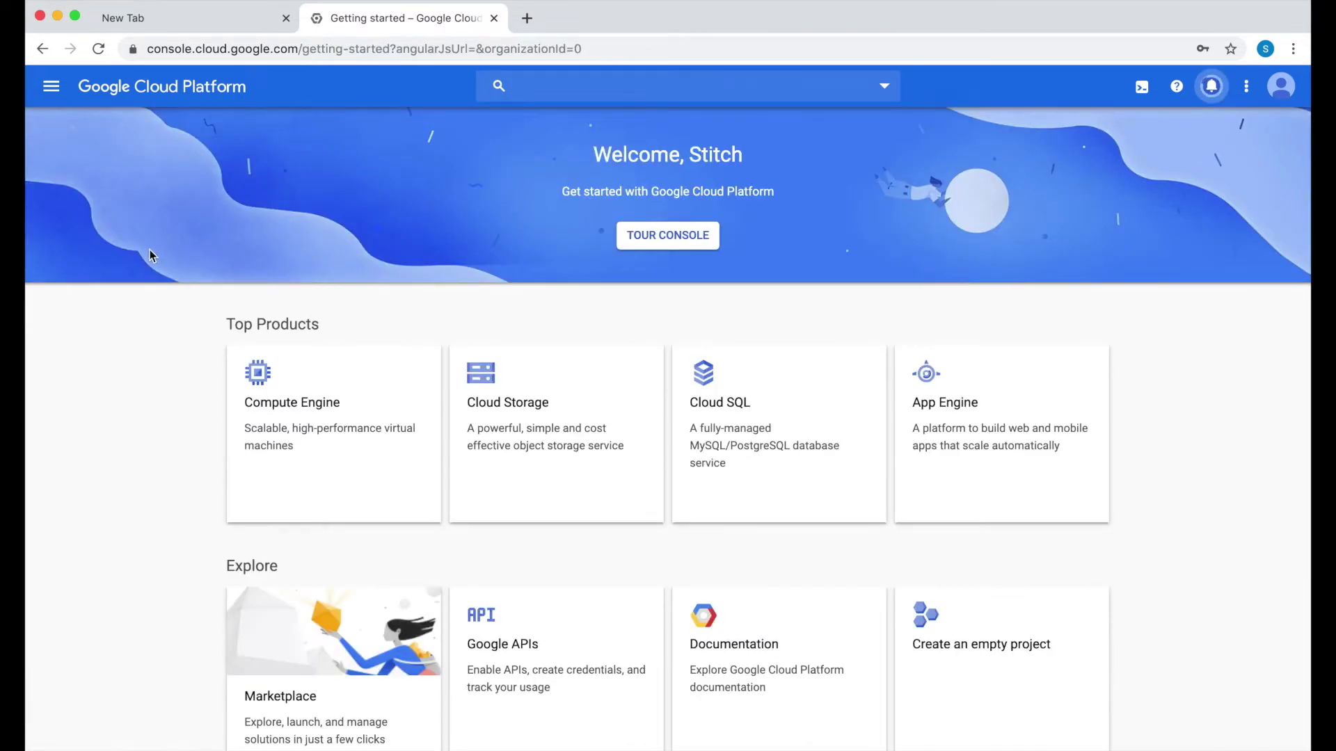
# Step: Open BigQuery on the stitch-video-walkthrough project, then load the Stitch website in the other tab
pyautogui.click(51, 85)
pyautogui.scroll(-15, 112, 514)
pyautogui.scroll(-5, 112, 513)
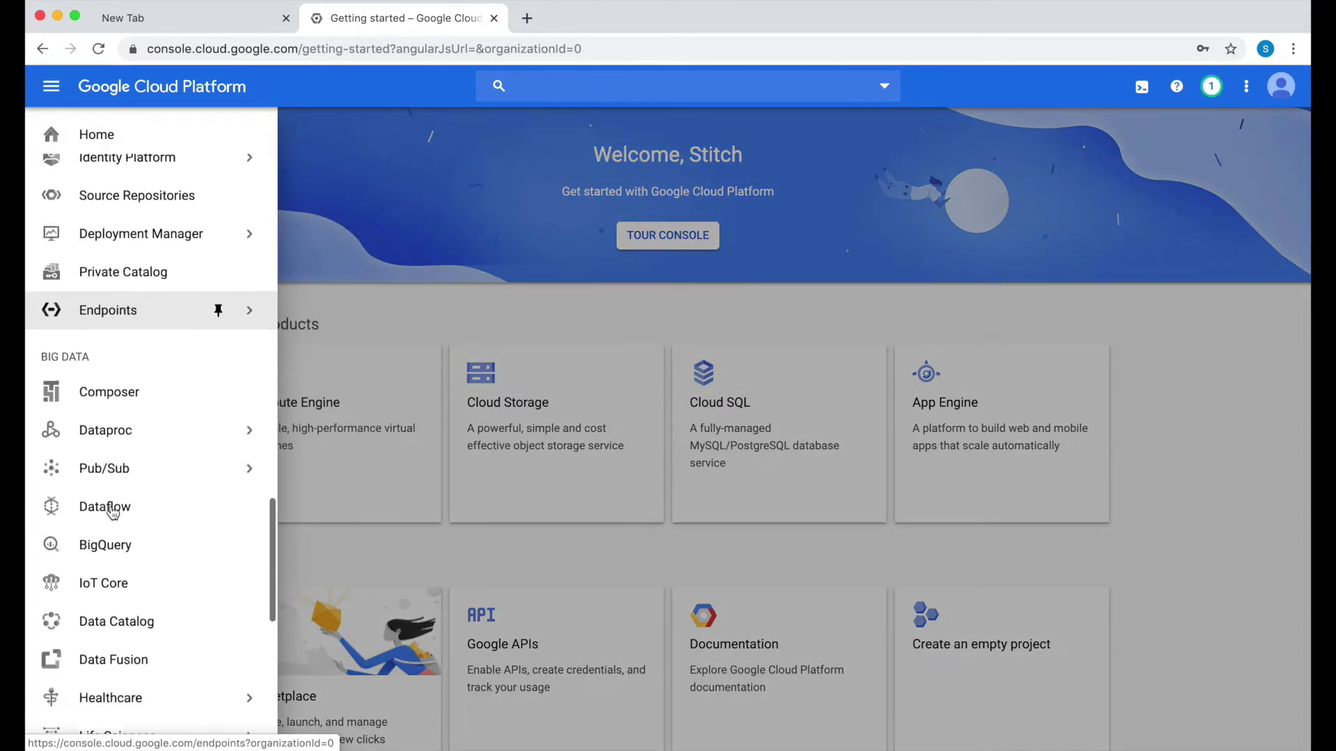
pyautogui.click(115, 544)
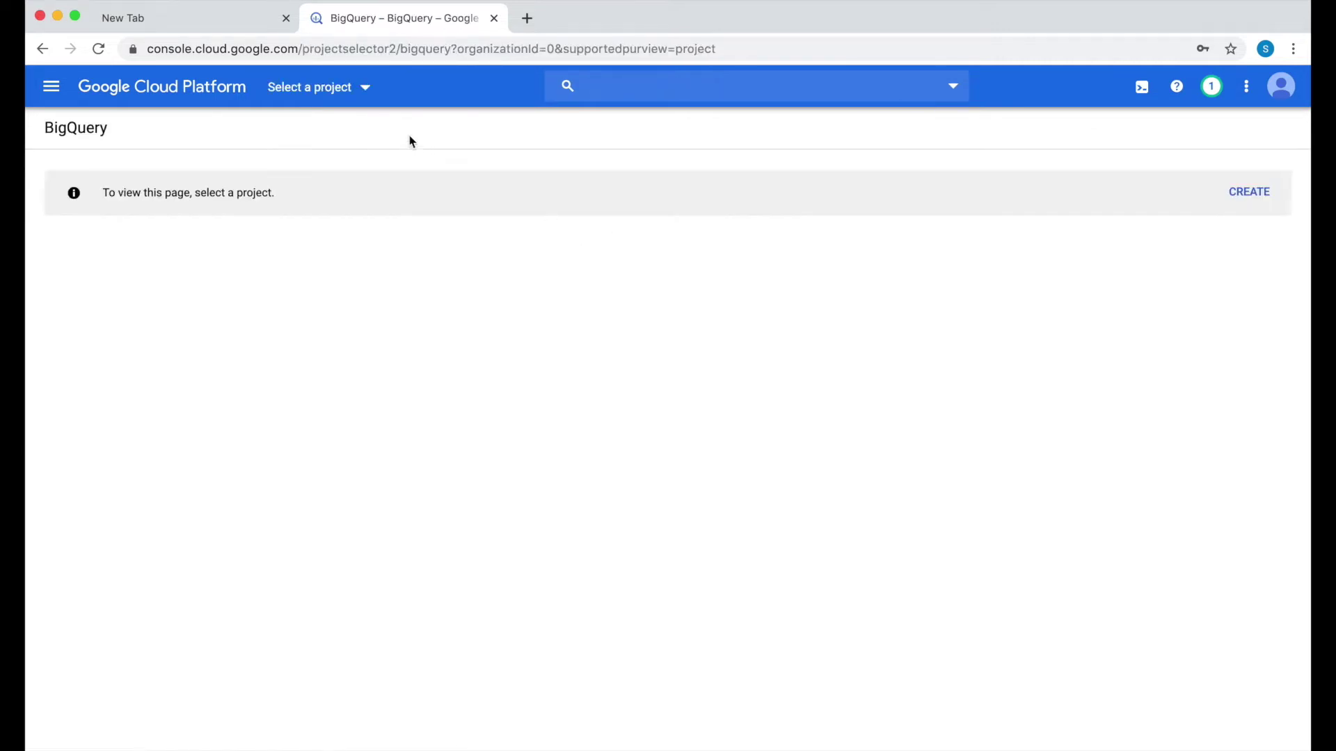
pyautogui.click(358, 88)
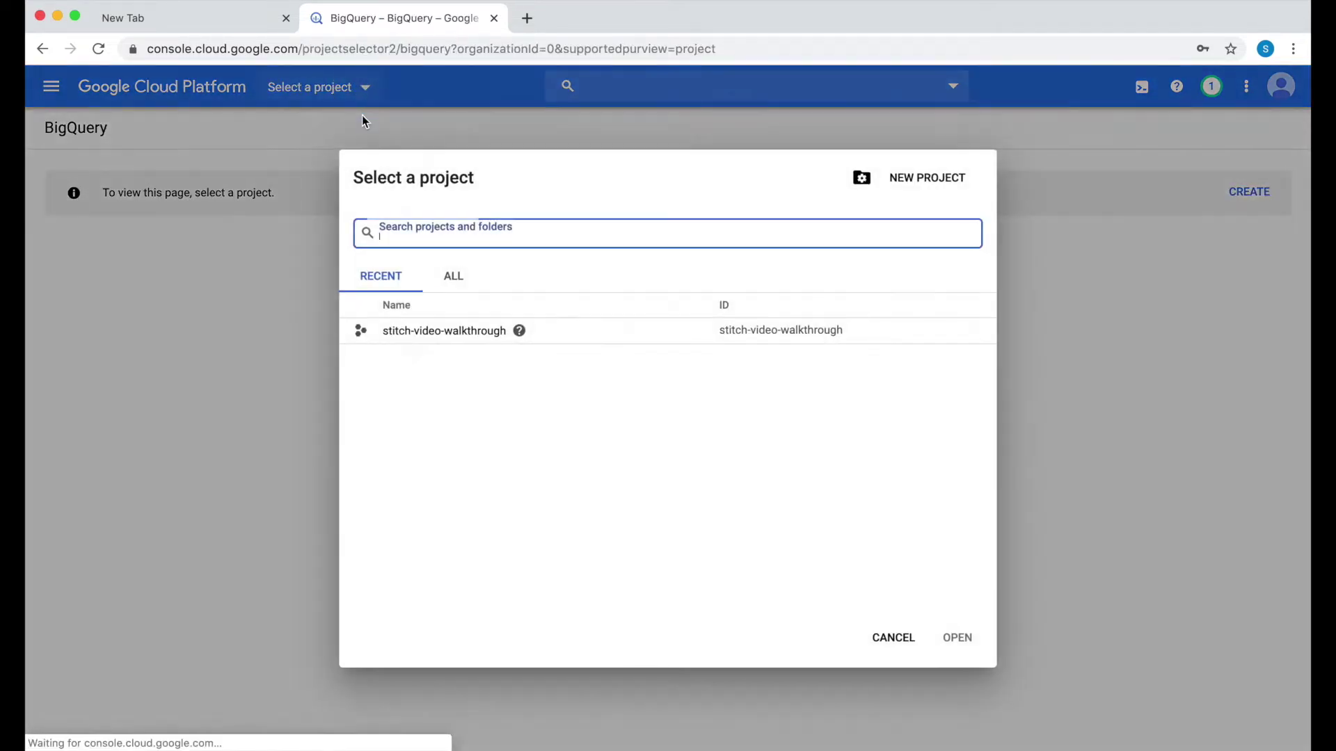
pyautogui.click(443, 331)
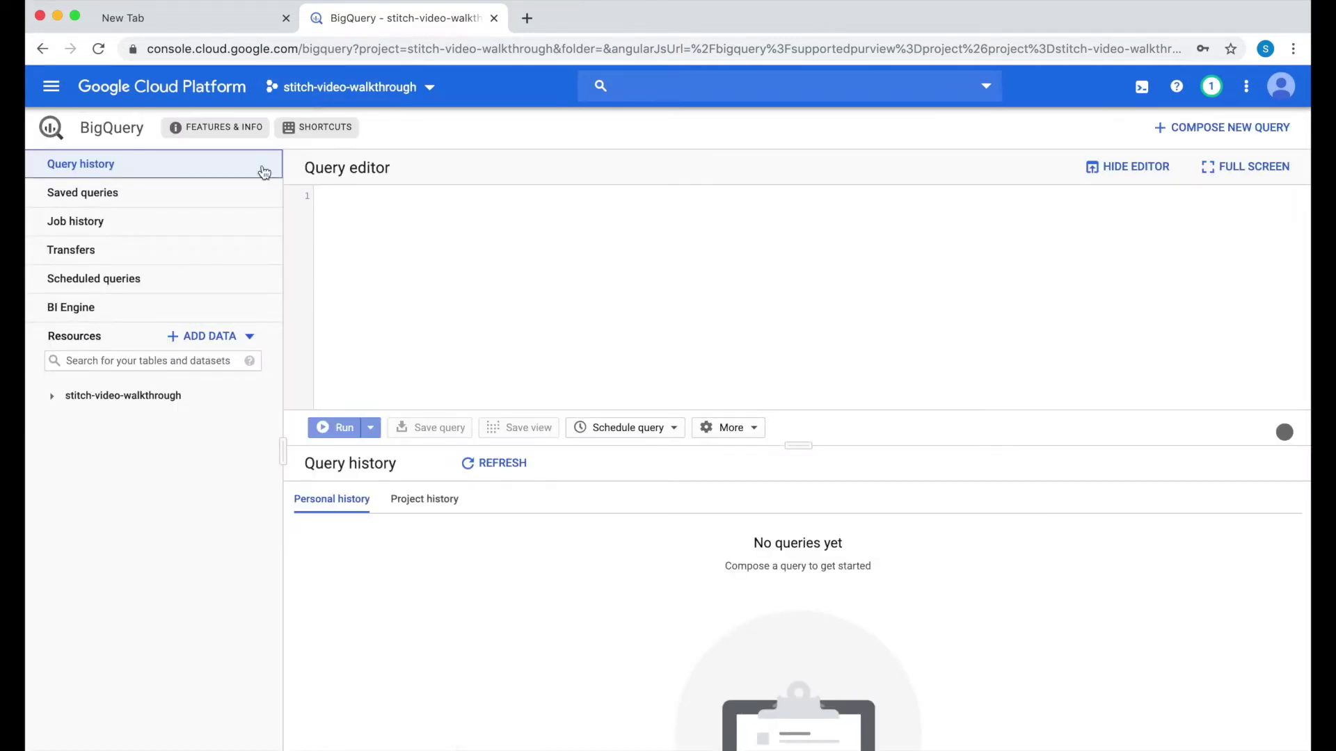
pyautogui.click(204, 27)
pyautogui.click(525, 419)
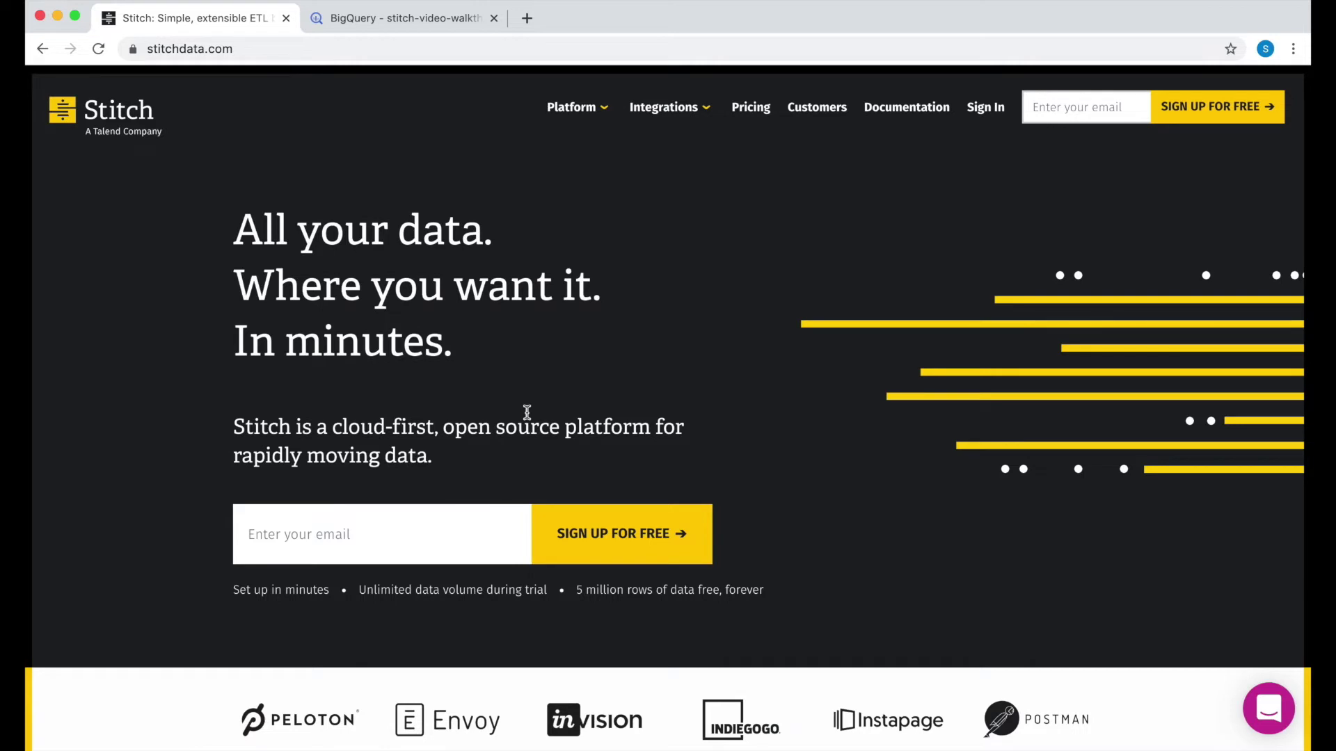
# Step: Sign up for Stitch with the account's e-mail address
pyautogui.click(1091, 112)
pyautogui.press('Return')
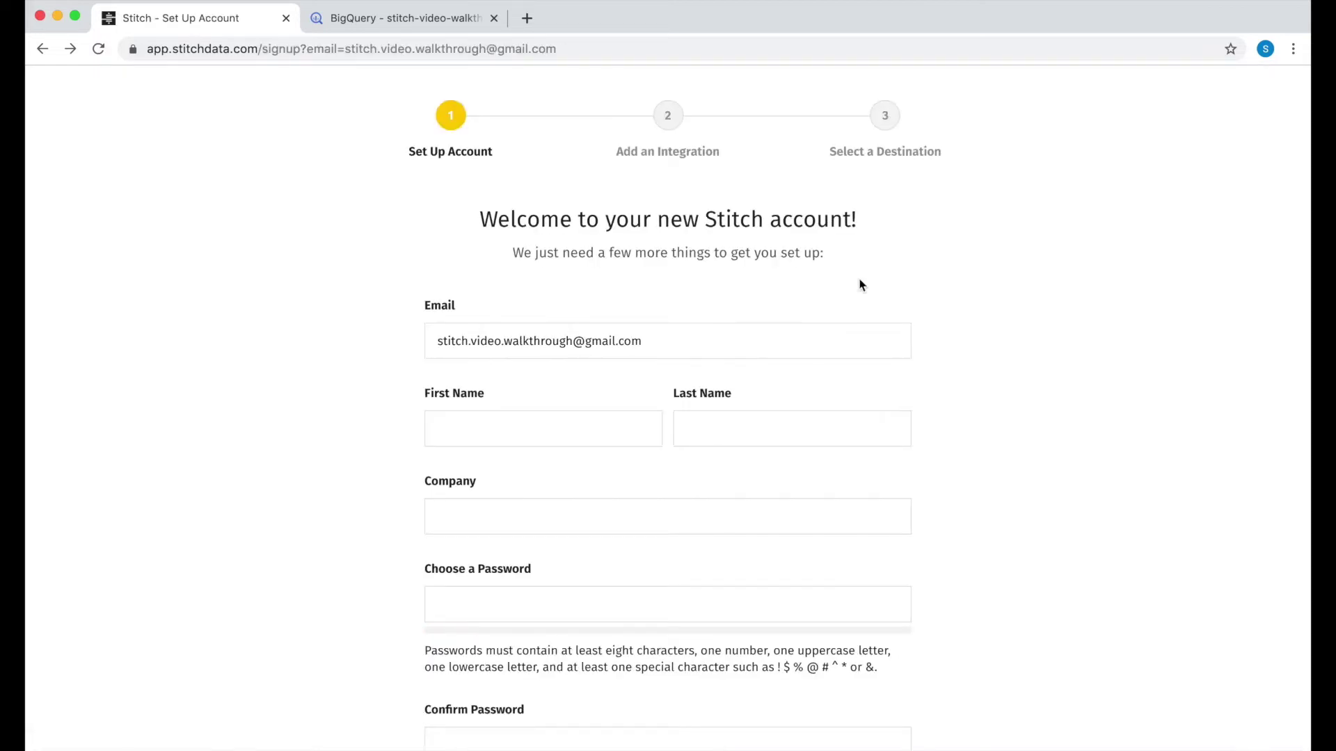
pyautogui.scroll(-2, 834, 306)
pyautogui.scroll(-3, 829, 321)
# Step: Fill in first and last name, company Stitch Video Walkthrough, a confirmed password, accept terms, and save
pyautogui.click(510, 248)
pyautogui.write('Stitch')
pyautogui.press('Tab')
pyautogui.write('Data')
pyautogui.press('Tab')
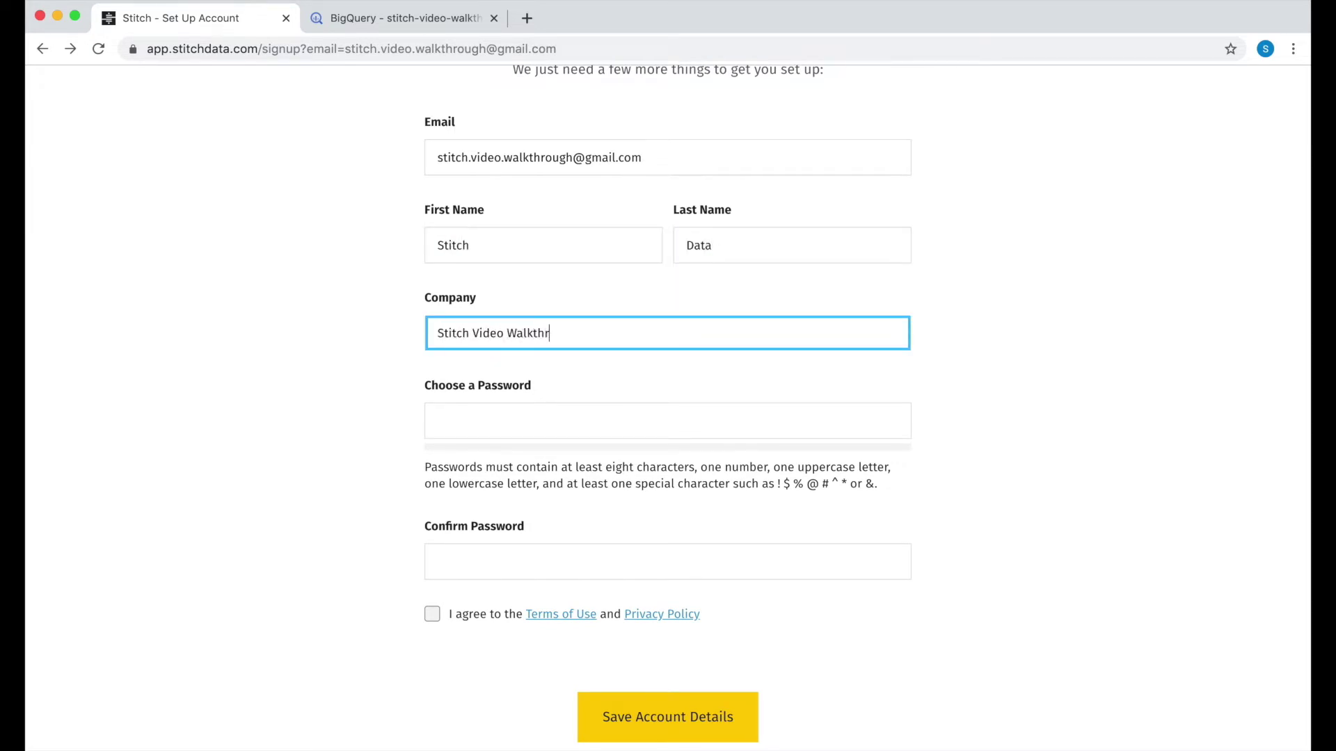
pyautogui.press('Tab')
pyautogui.write('••••••••••••')
pyautogui.press('Tab')
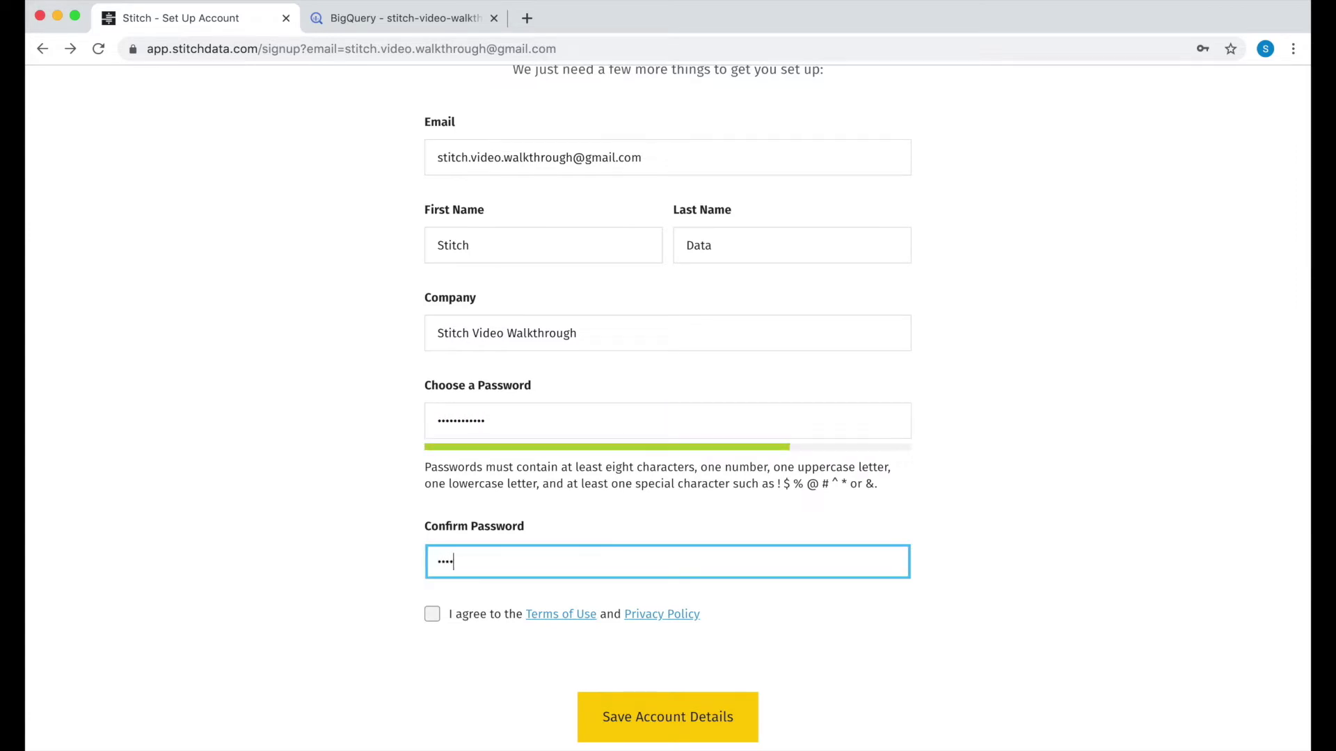
pyautogui.press('Tab')
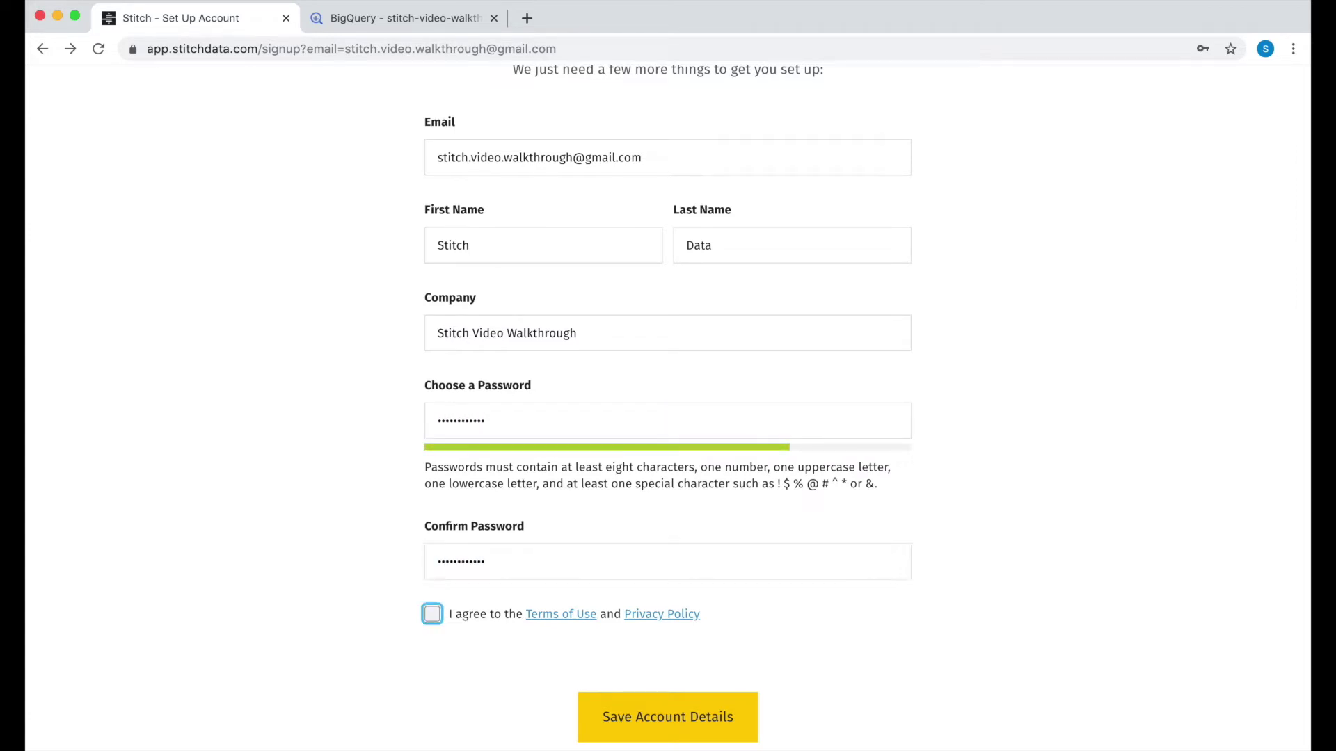
pyautogui.click(425, 619)
pyautogui.click(645, 718)
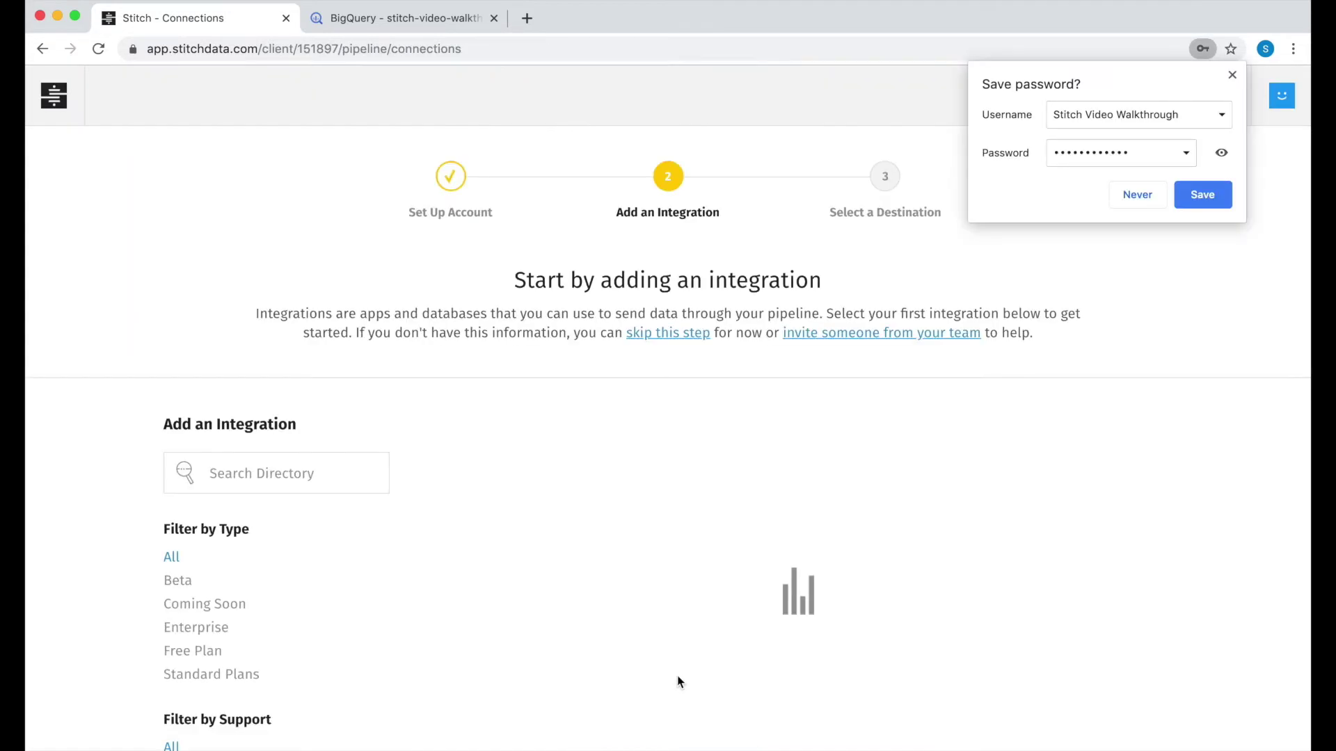
# Step: Browse the integration directory and try a 'xyz' search, selecting it to replace
pyautogui.click(1231, 76)
pyautogui.scroll(-1, 1031, 336)
pyautogui.scroll(-1, 1031, 336)
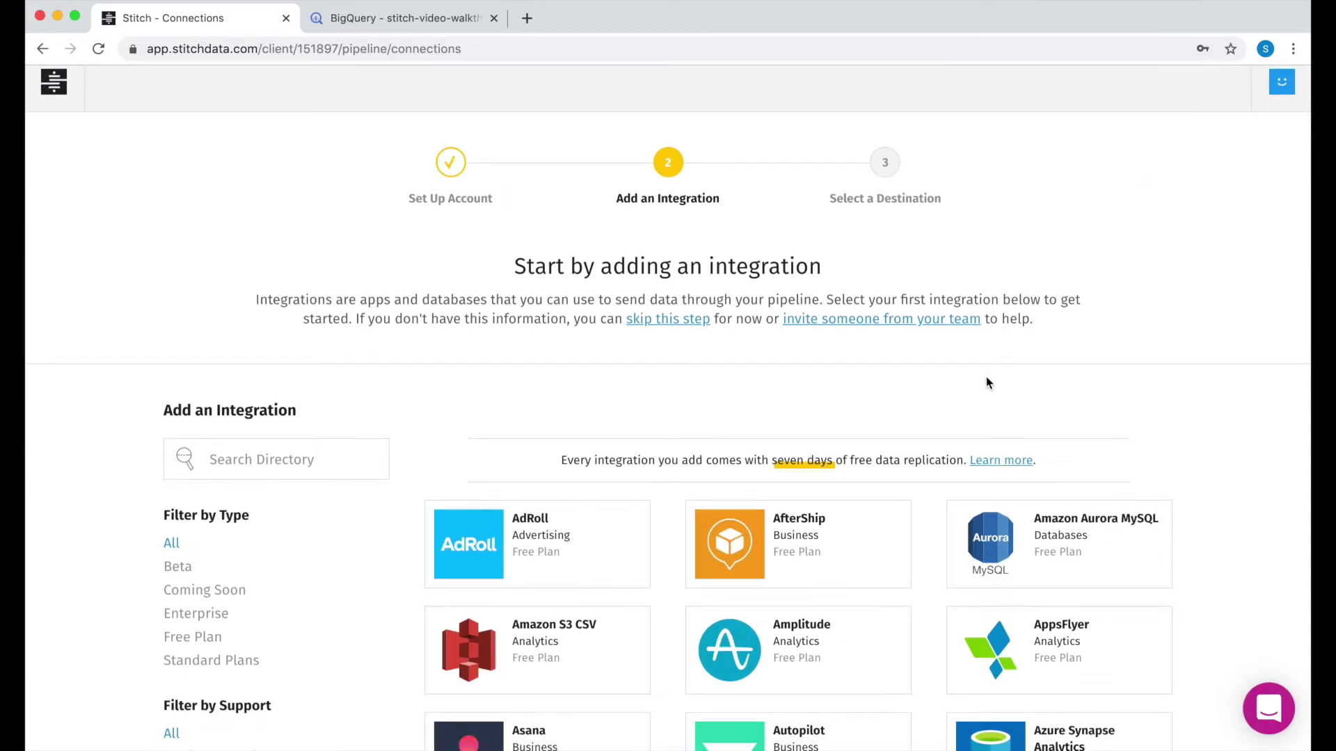
pyautogui.scroll(-12, 968, 417)
pyautogui.scroll(-15, 930, 494)
pyautogui.scroll(20, 929, 494)
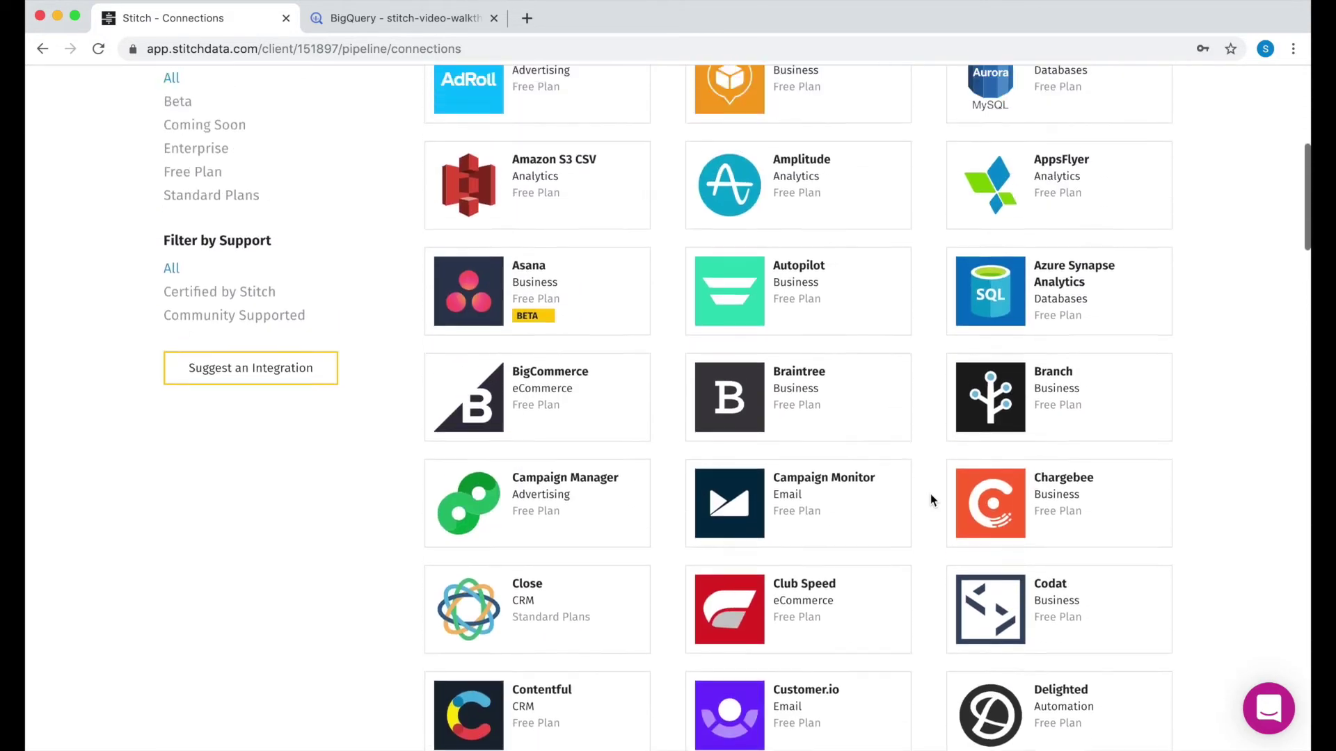
pyautogui.scroll(7, 929, 494)
pyautogui.click(245, 469)
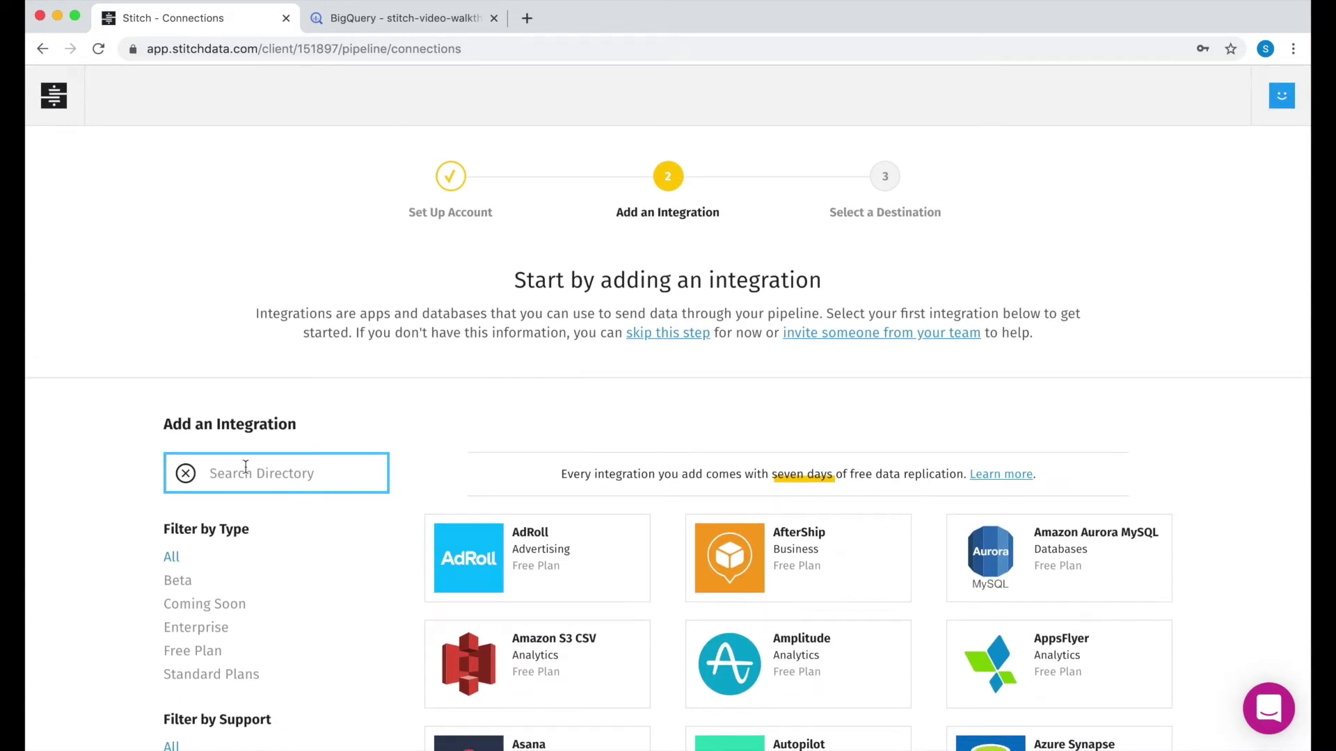
pyautogui.write('xyz')
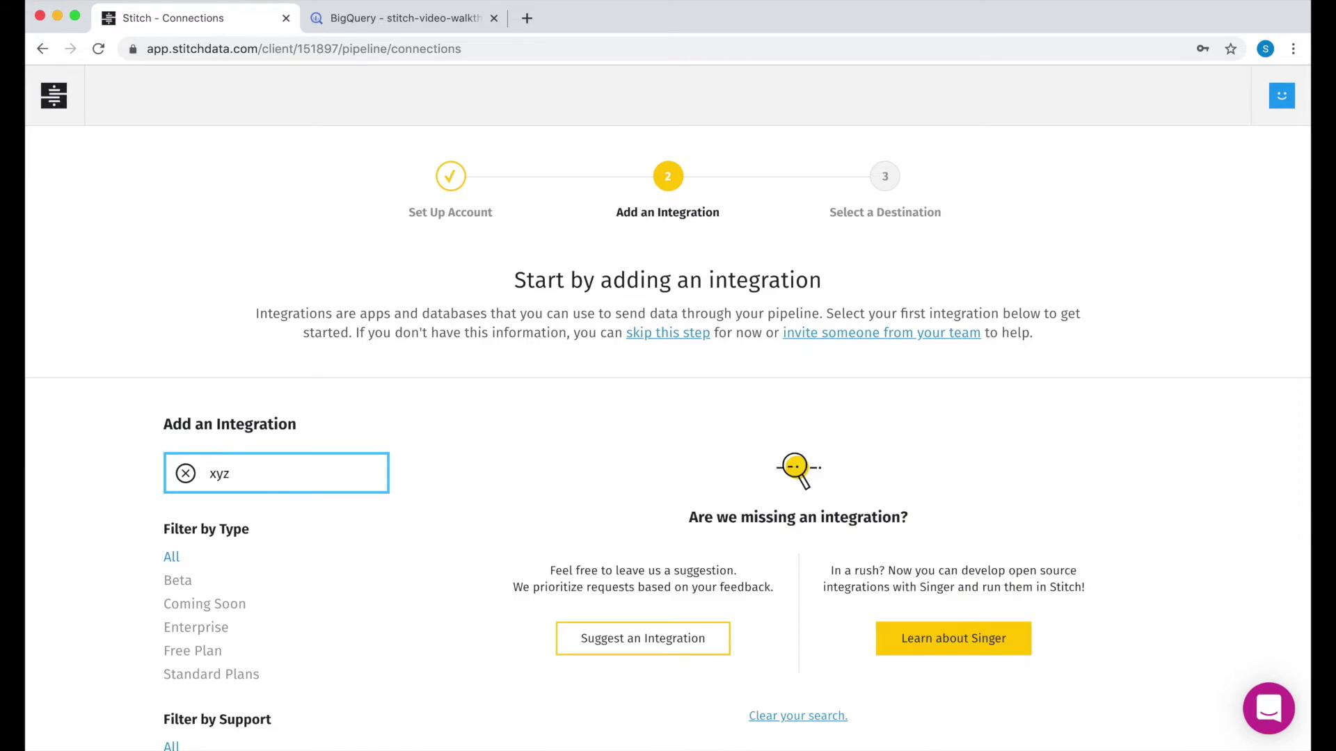
pyautogui.scroll(-3, 654, 604)
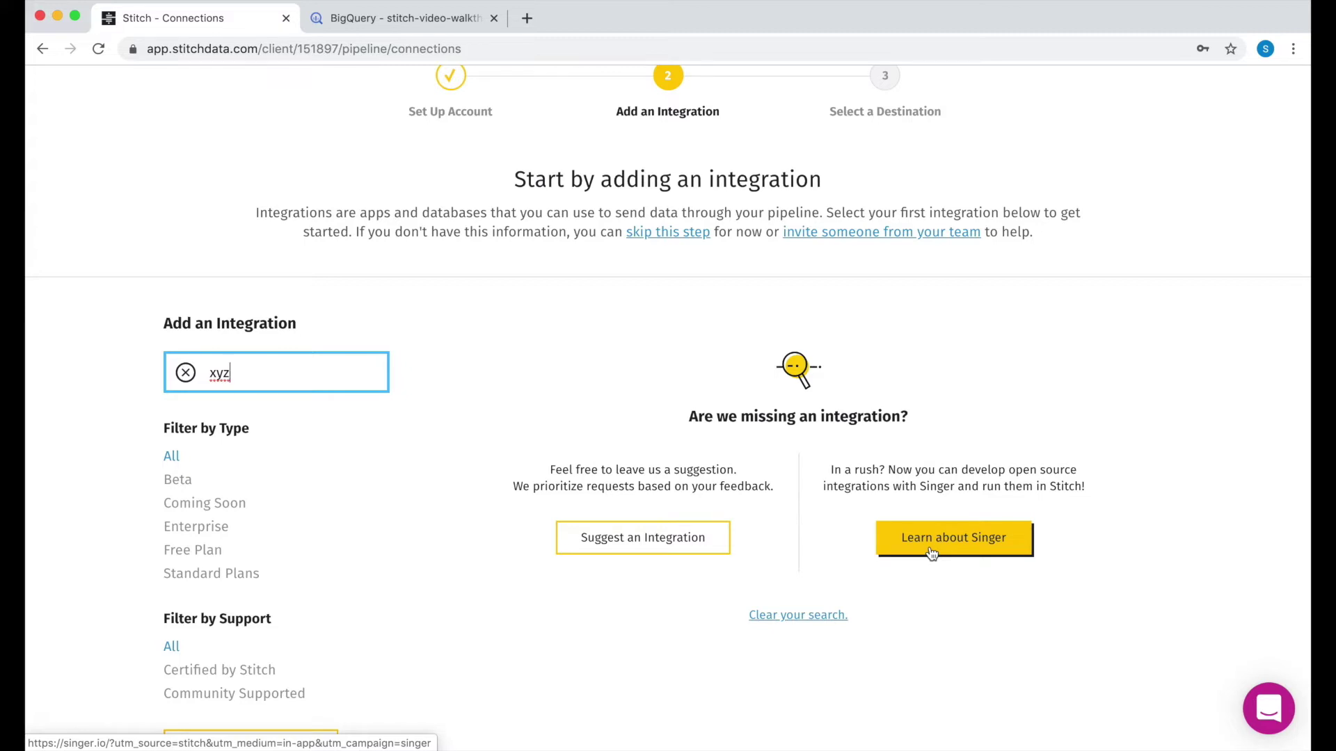
pyautogui.tripleClick(332, 381)
# Step: Search 'hubspo', pick HubSpot, and name the integration stitch-video
pyautogui.write('hubs')
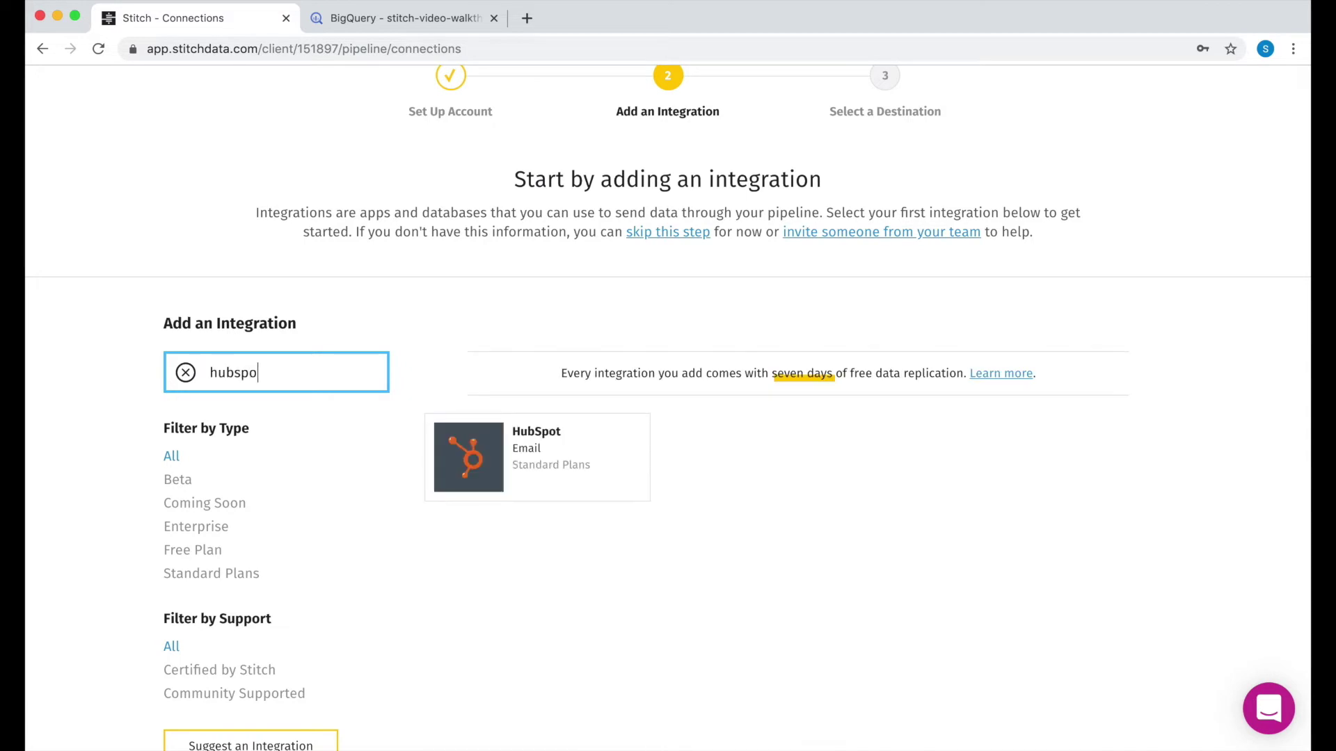
pyautogui.write('po')
pyautogui.click(484, 456)
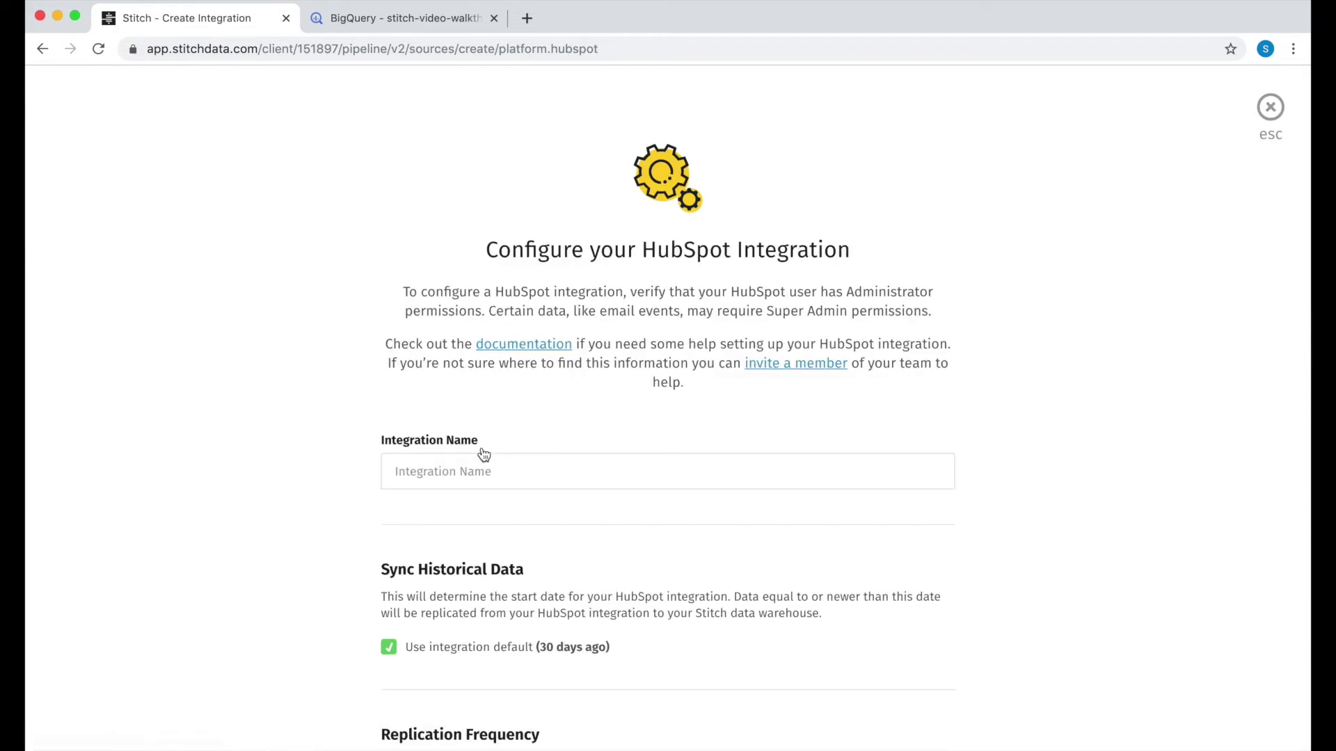
pyautogui.scroll(-5, 598, 471)
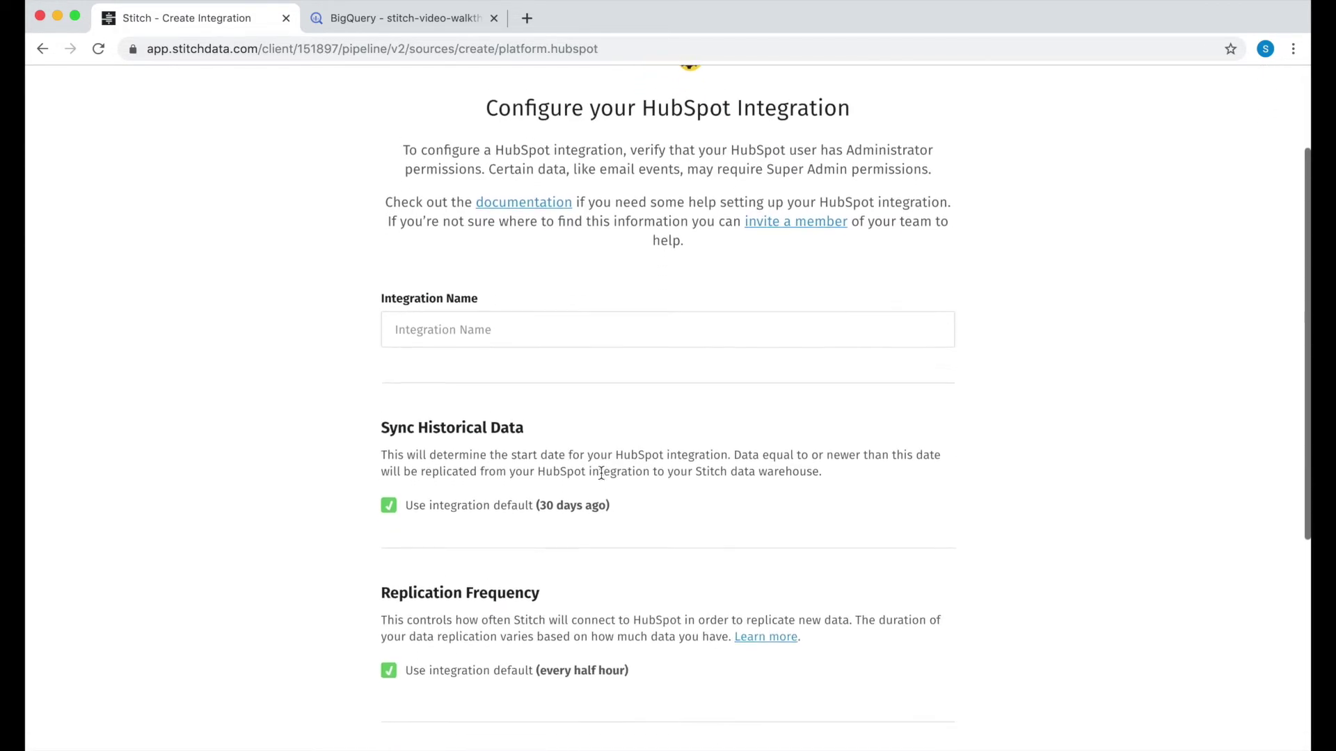
pyautogui.click(486, 288)
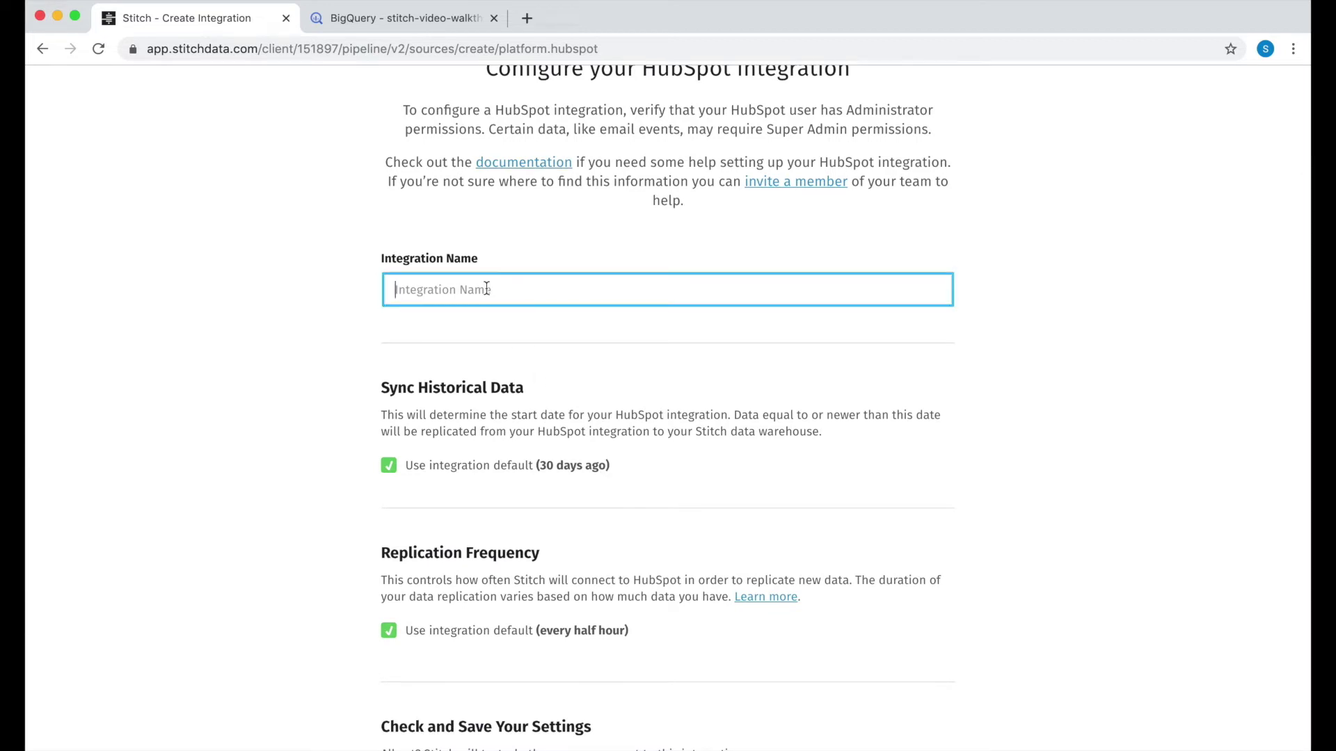
pyautogui.write('stitch-video')
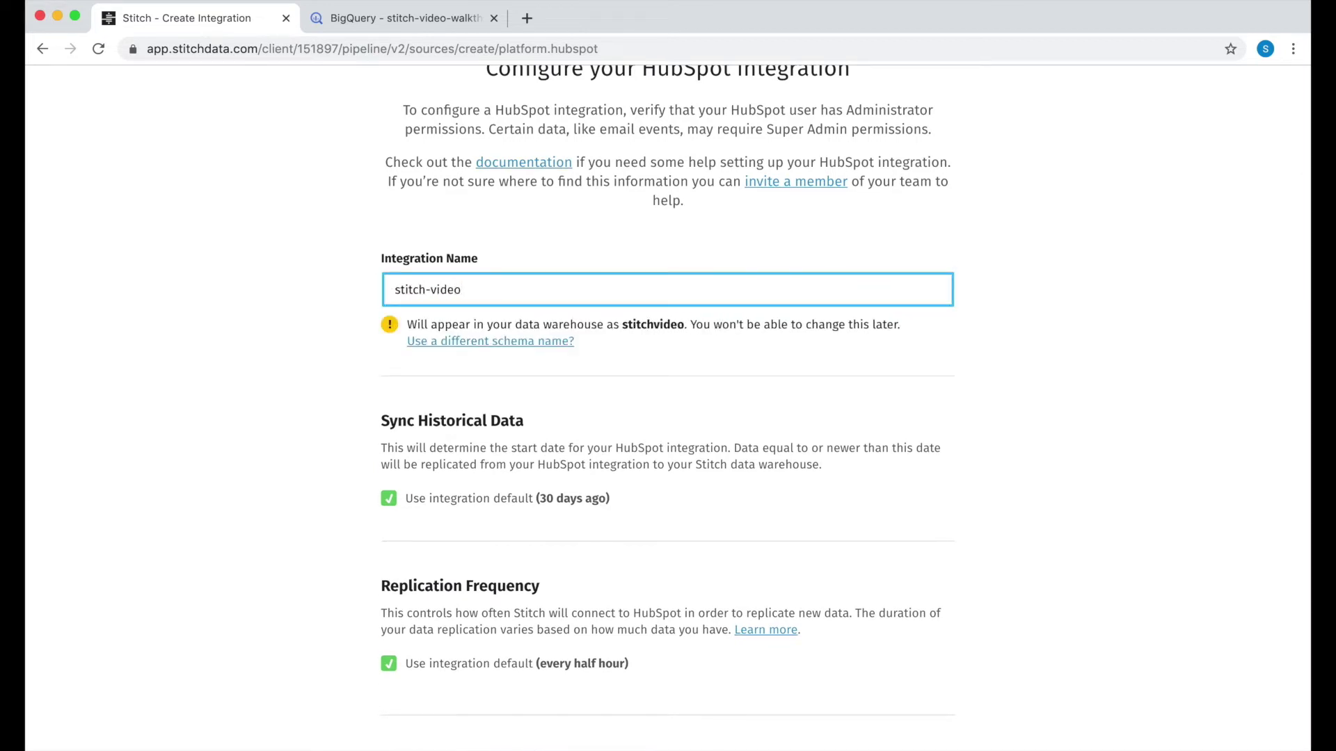
pyautogui.press('Tab')
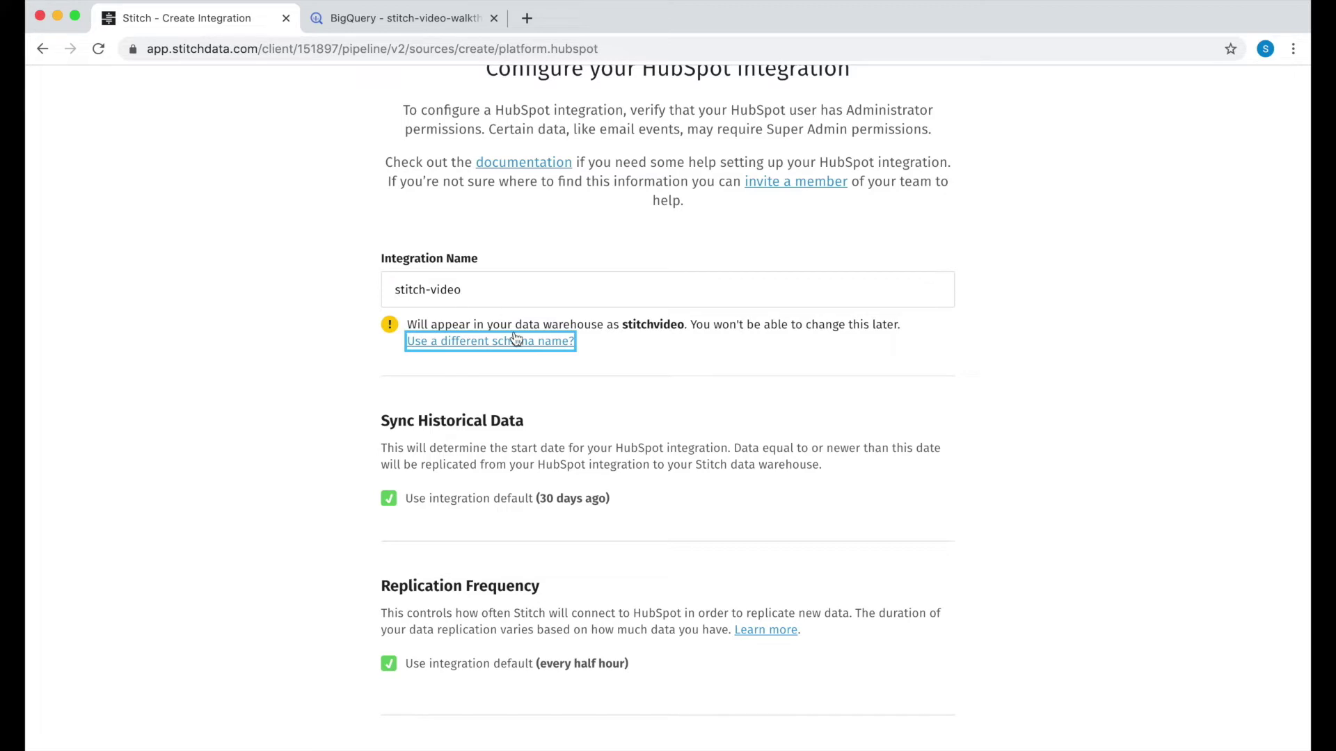
pyautogui.scroll(-3, 469, 402)
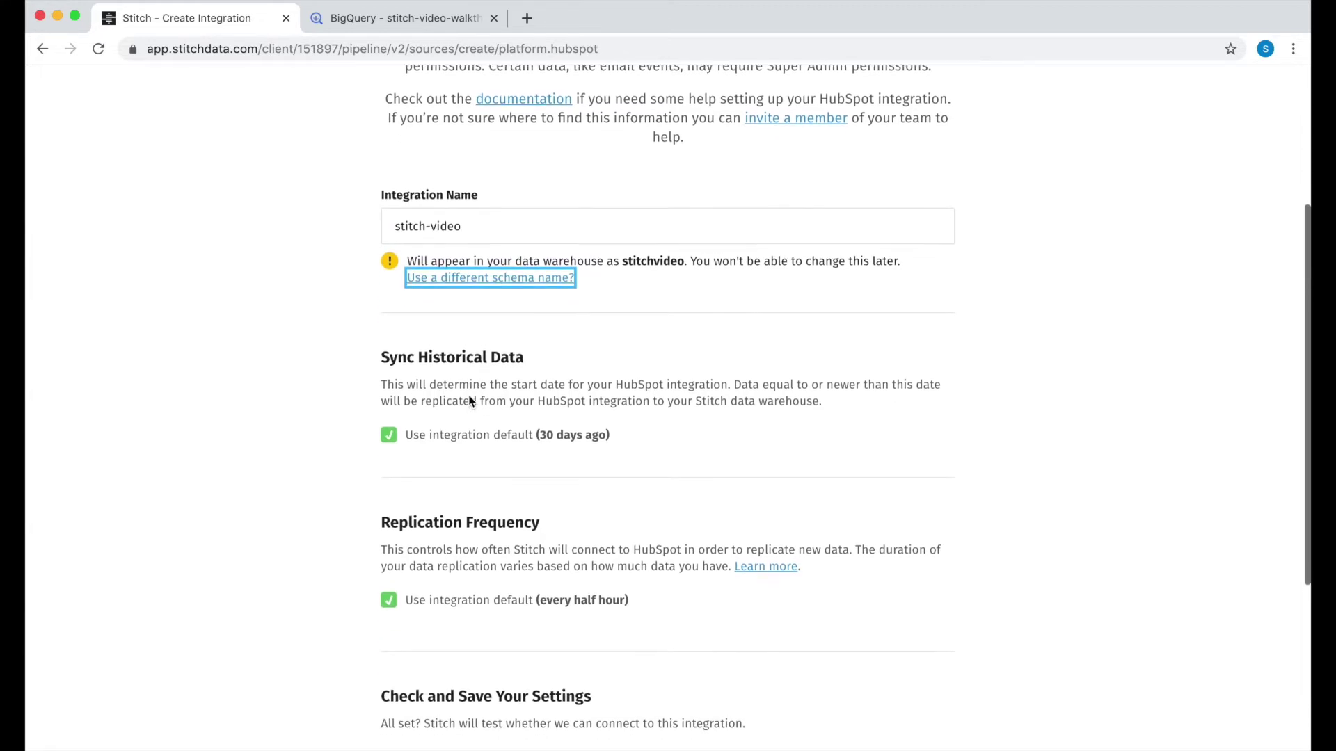
pyautogui.click(437, 241)
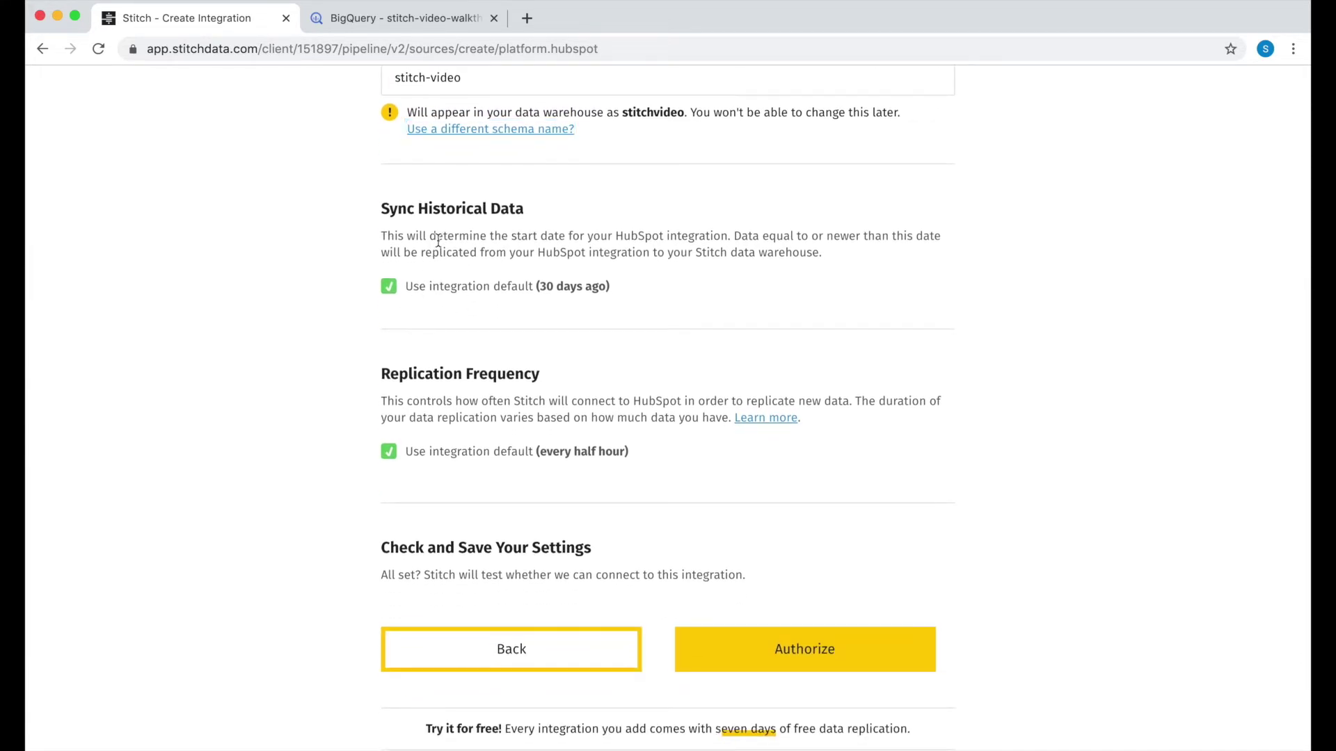
pyautogui.click(387, 286)
pyautogui.click(519, 401)
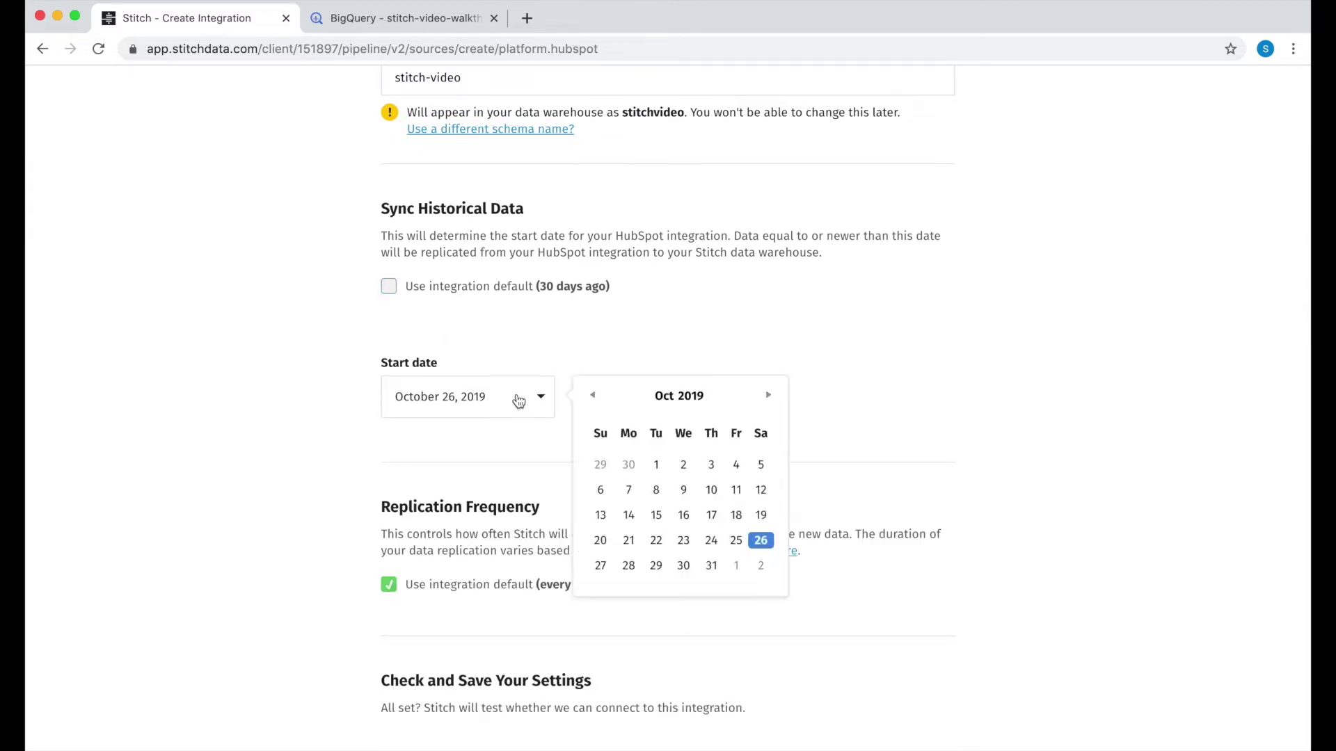
pyautogui.click(589, 396)
pyautogui.click(589, 396)
pyautogui.click(589, 396)
pyautogui.click(588, 395)
pyautogui.click(389, 287)
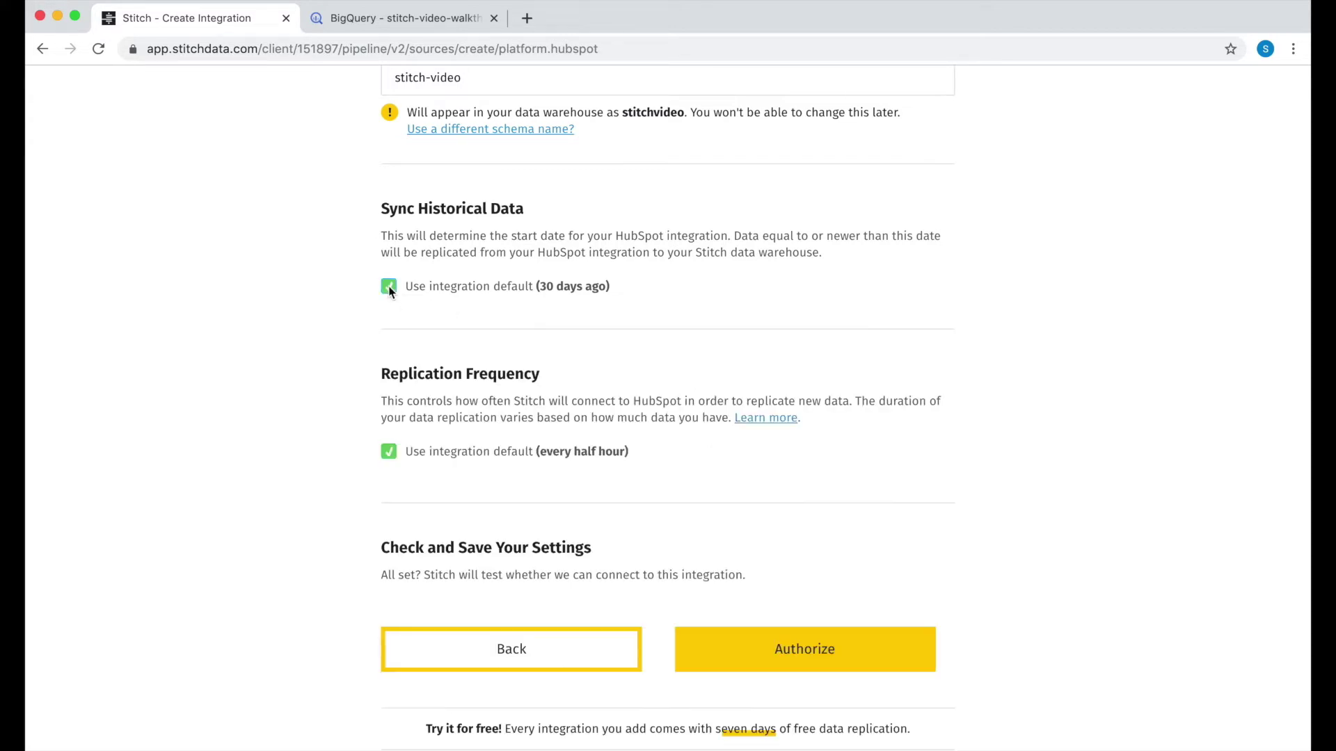
pyautogui.scroll(-3, 412, 422)
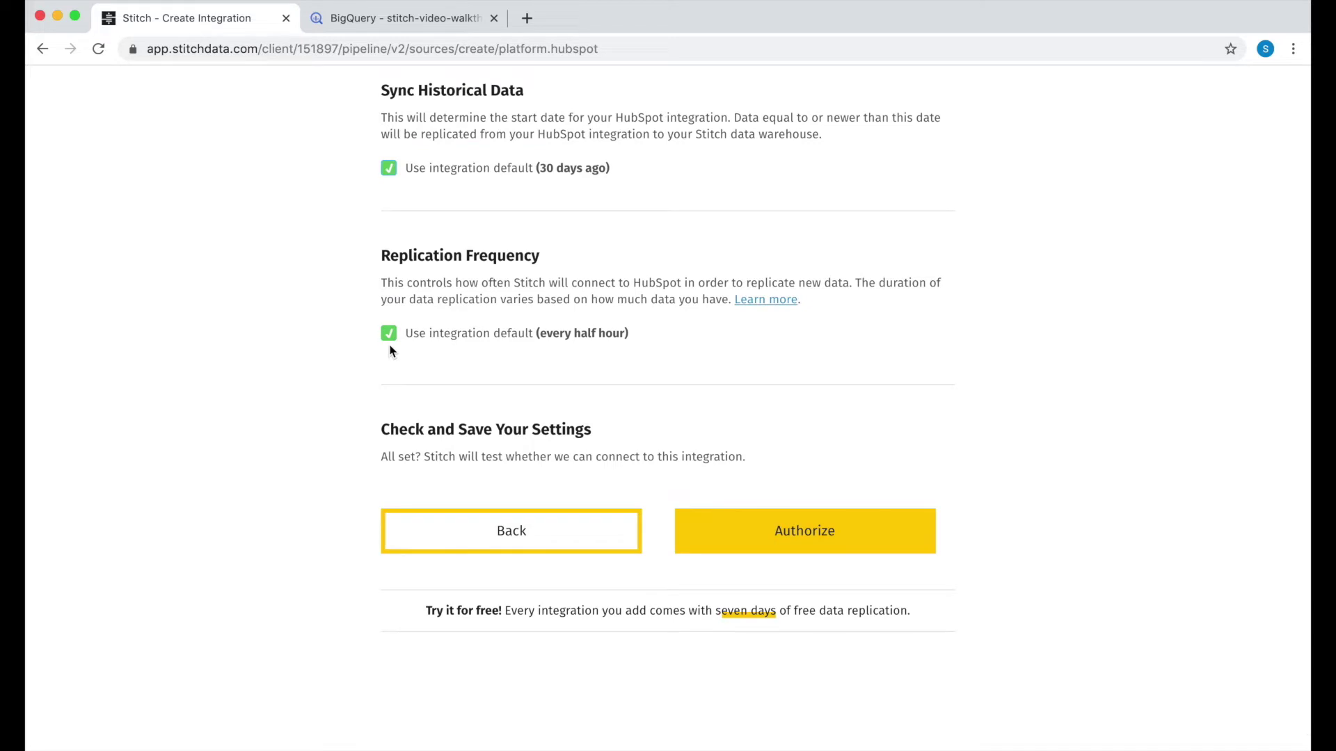
pyautogui.click(389, 335)
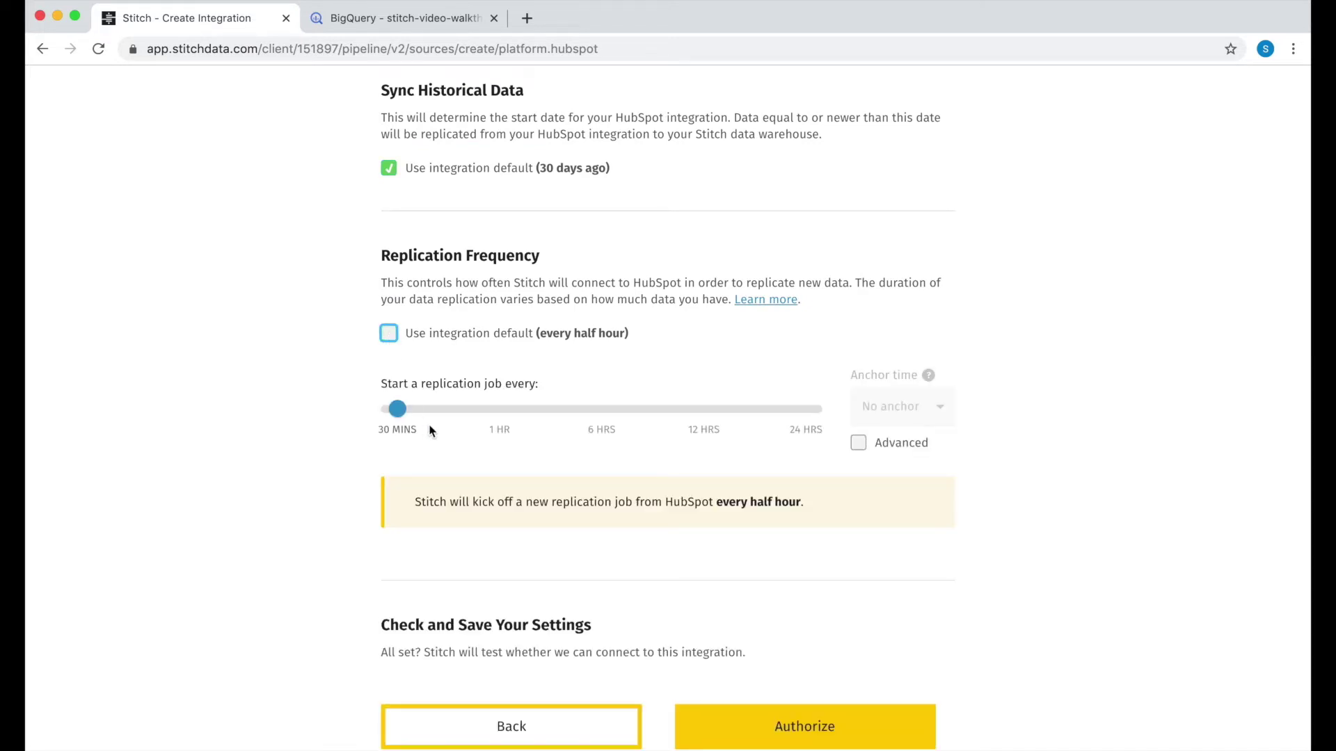
pyautogui.click(406, 420)
pyautogui.moveTo(397, 411); pyautogui.dragTo(493, 484)
pyautogui.click(858, 442)
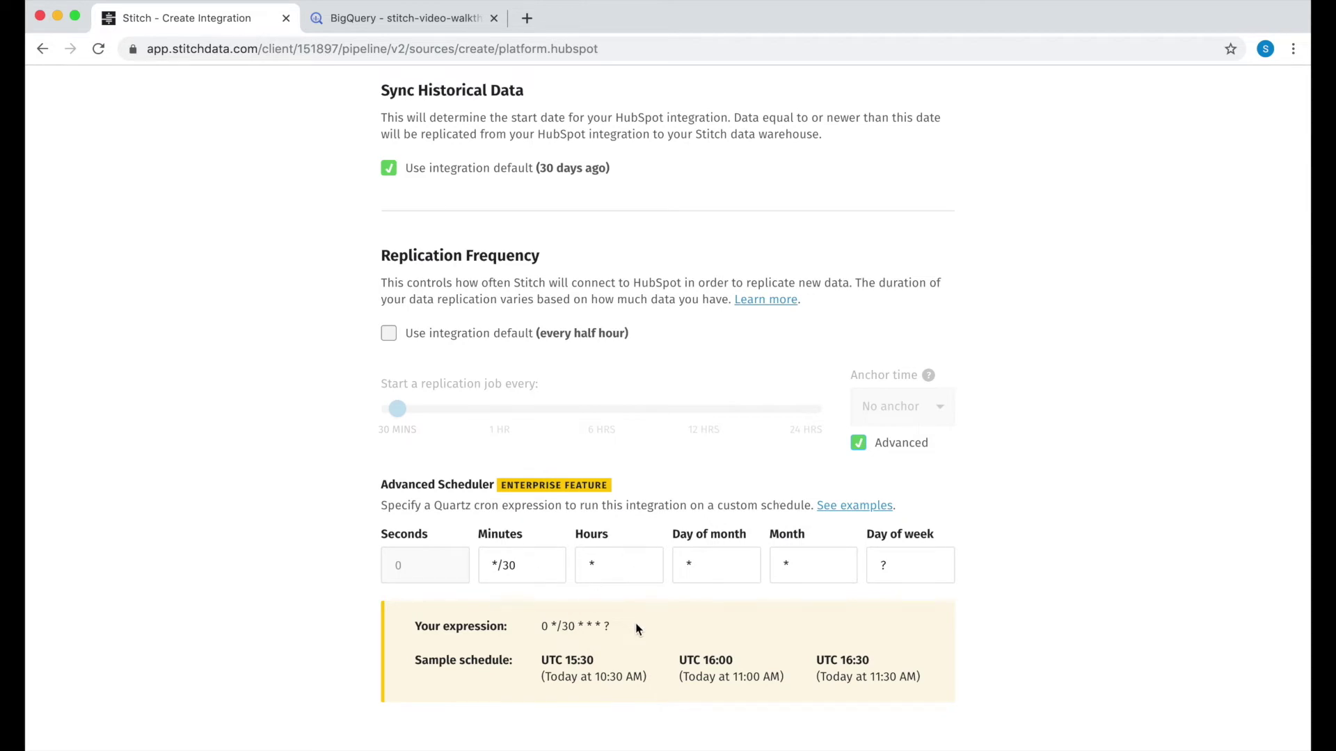
pyautogui.scroll(-3, 637, 629)
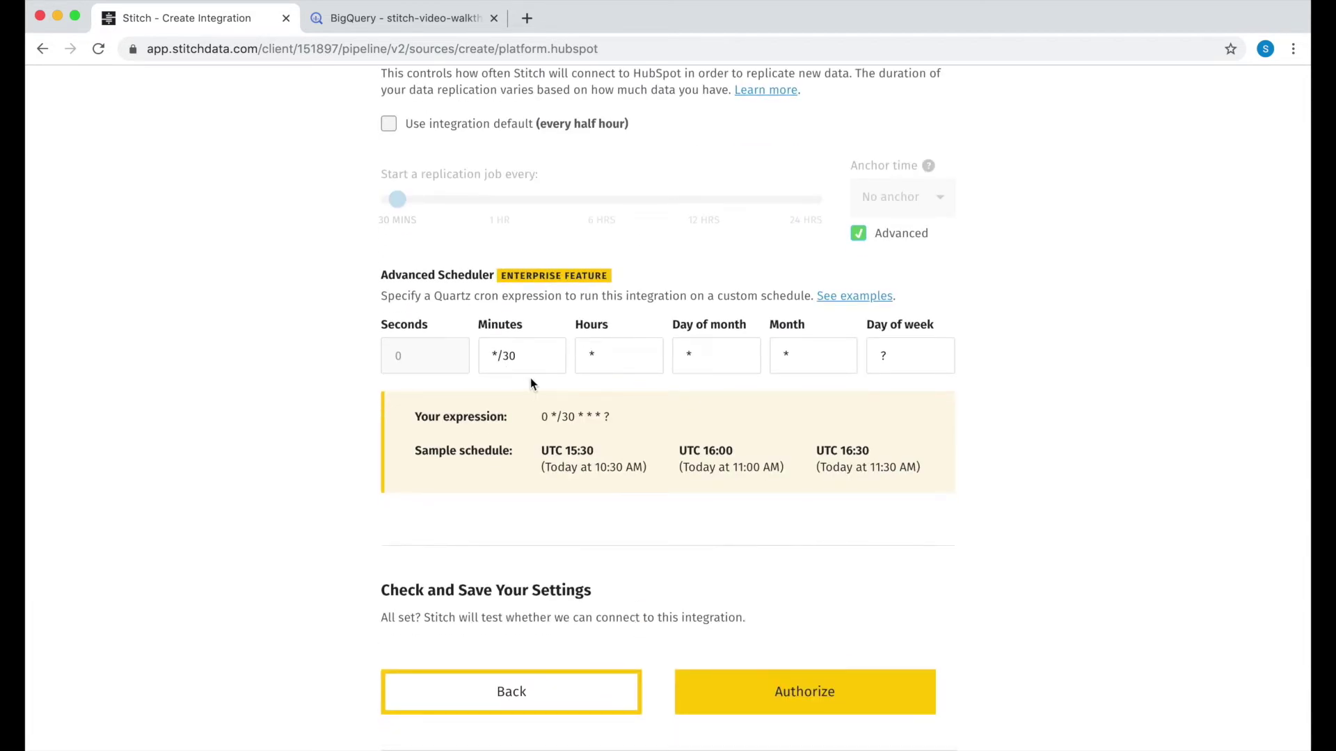
pyautogui.click(859, 234)
pyautogui.scroll(2, 596, 272)
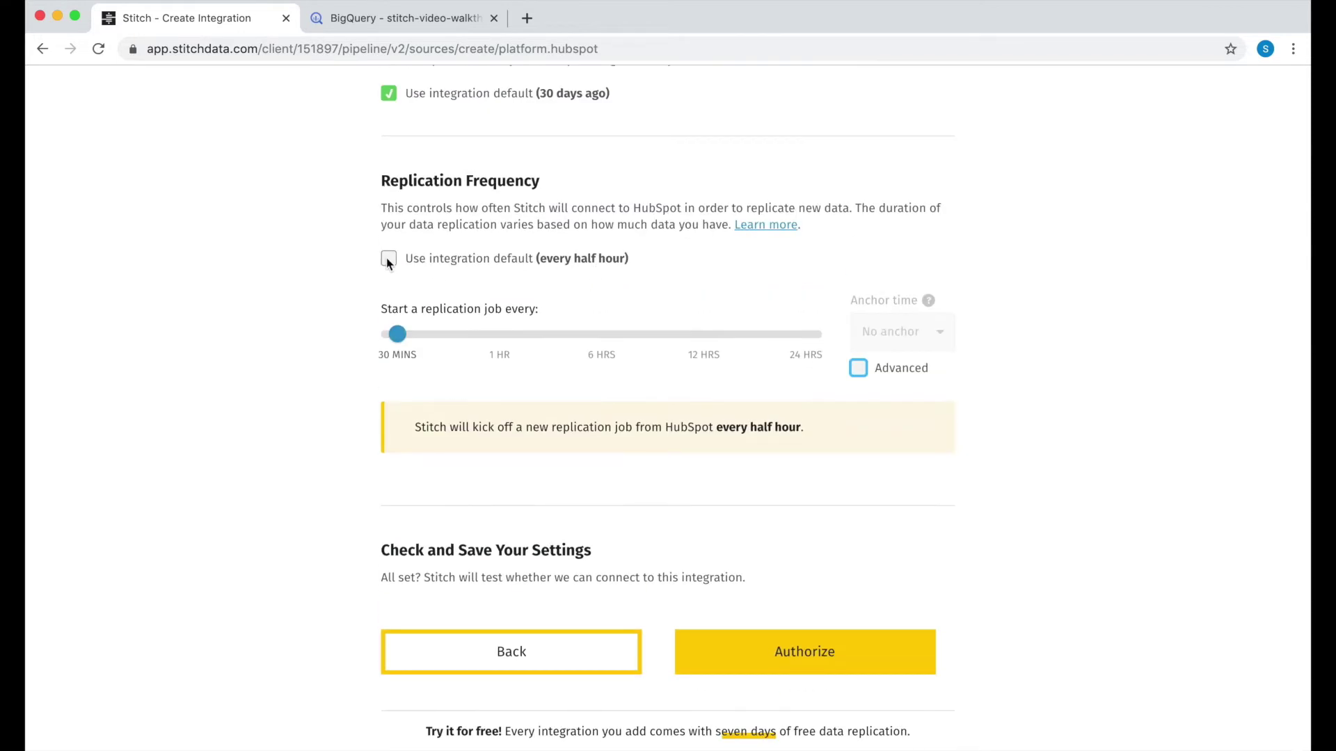
pyautogui.click(388, 260)
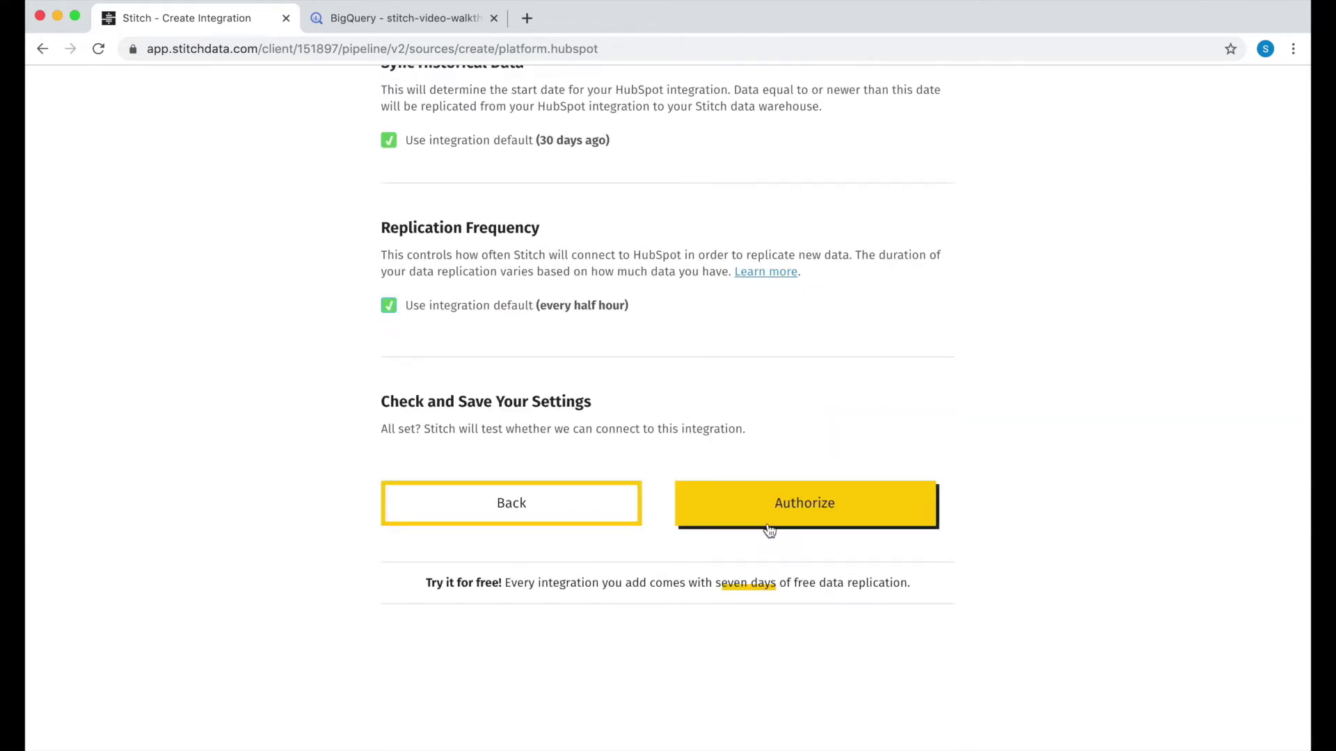
# Step: Authorize HubSpot by logging in with the saved e-mail and the account password
pyautogui.click(809, 527)
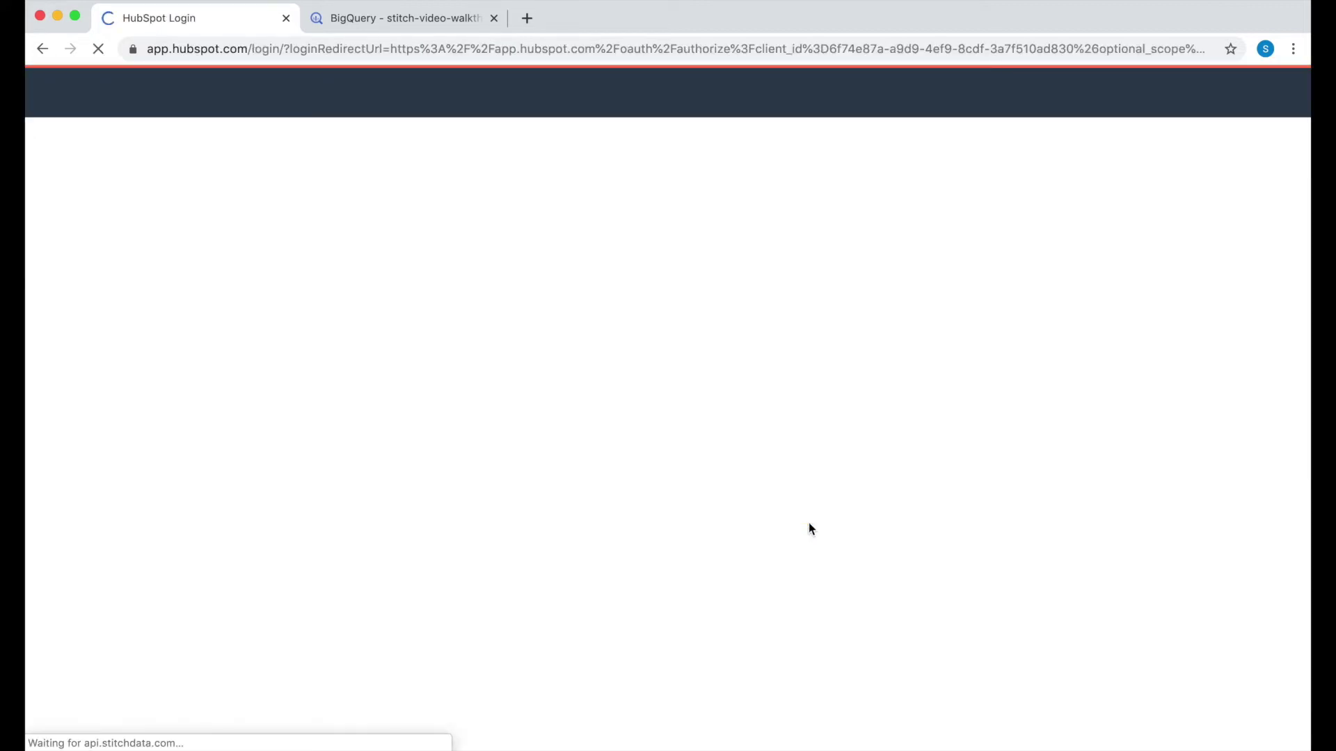
pyautogui.write('s')
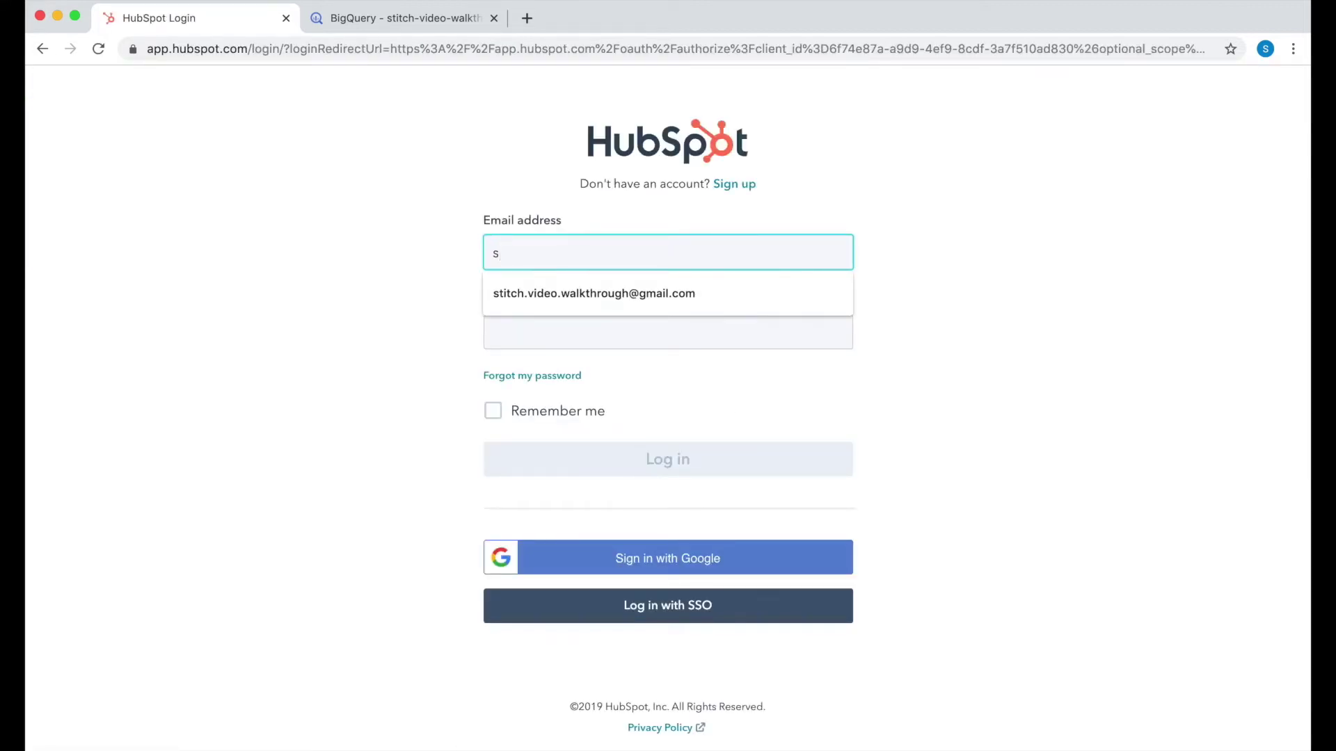
pyautogui.press('Down')
pyautogui.press('Return')
pyautogui.write('••••••••••••')
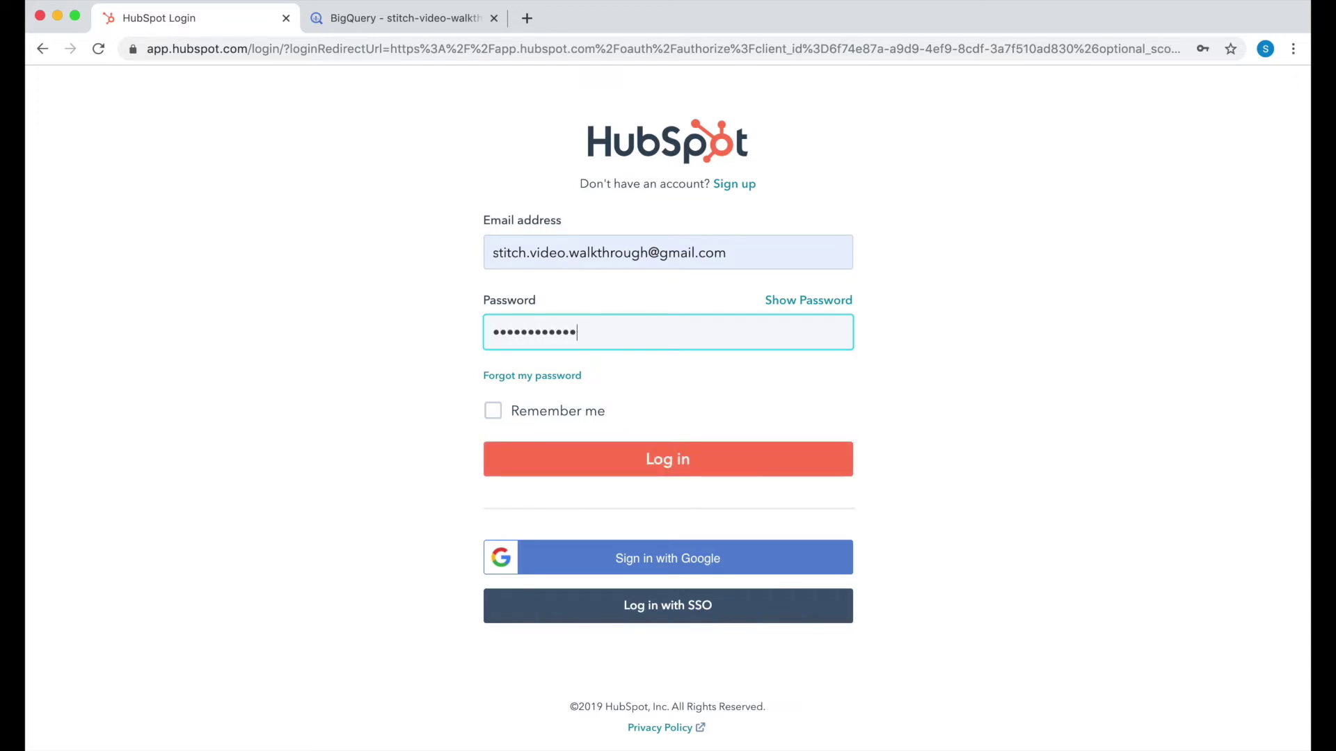
pyautogui.press('Return')
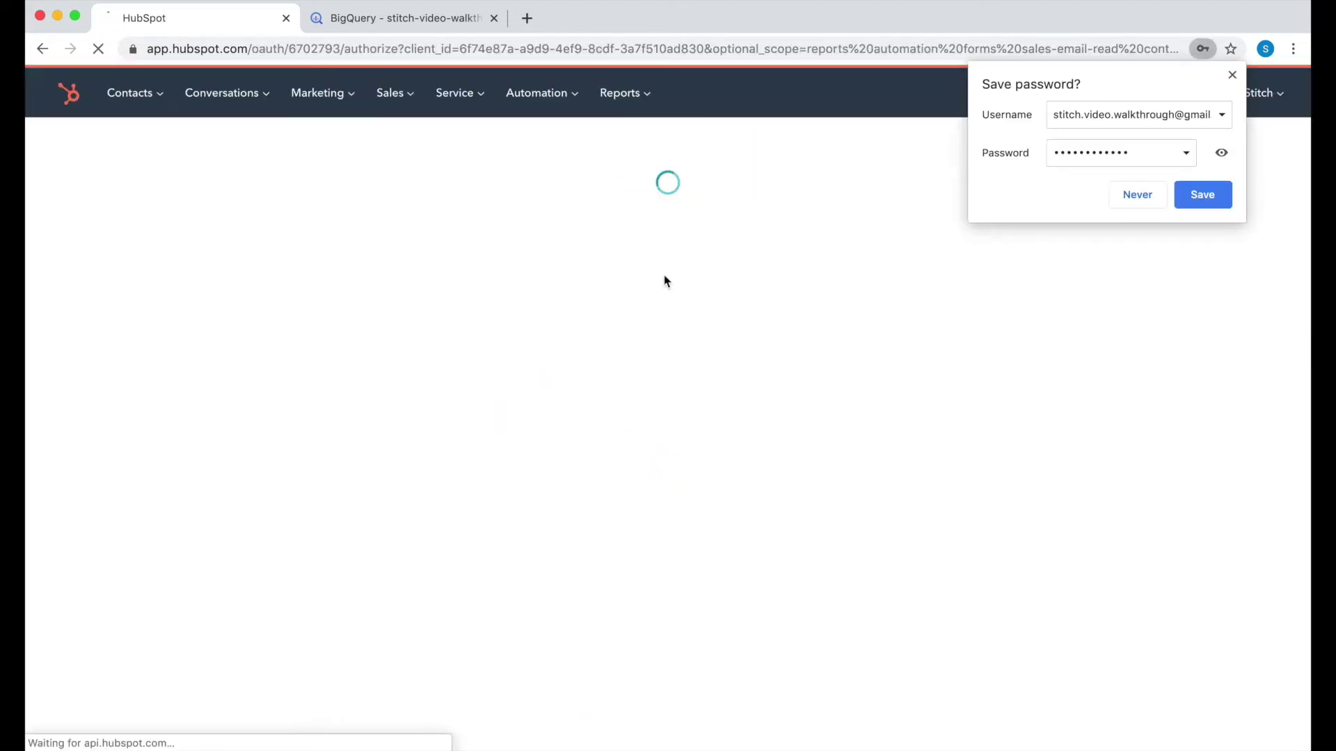
pyautogui.click(1232, 76)
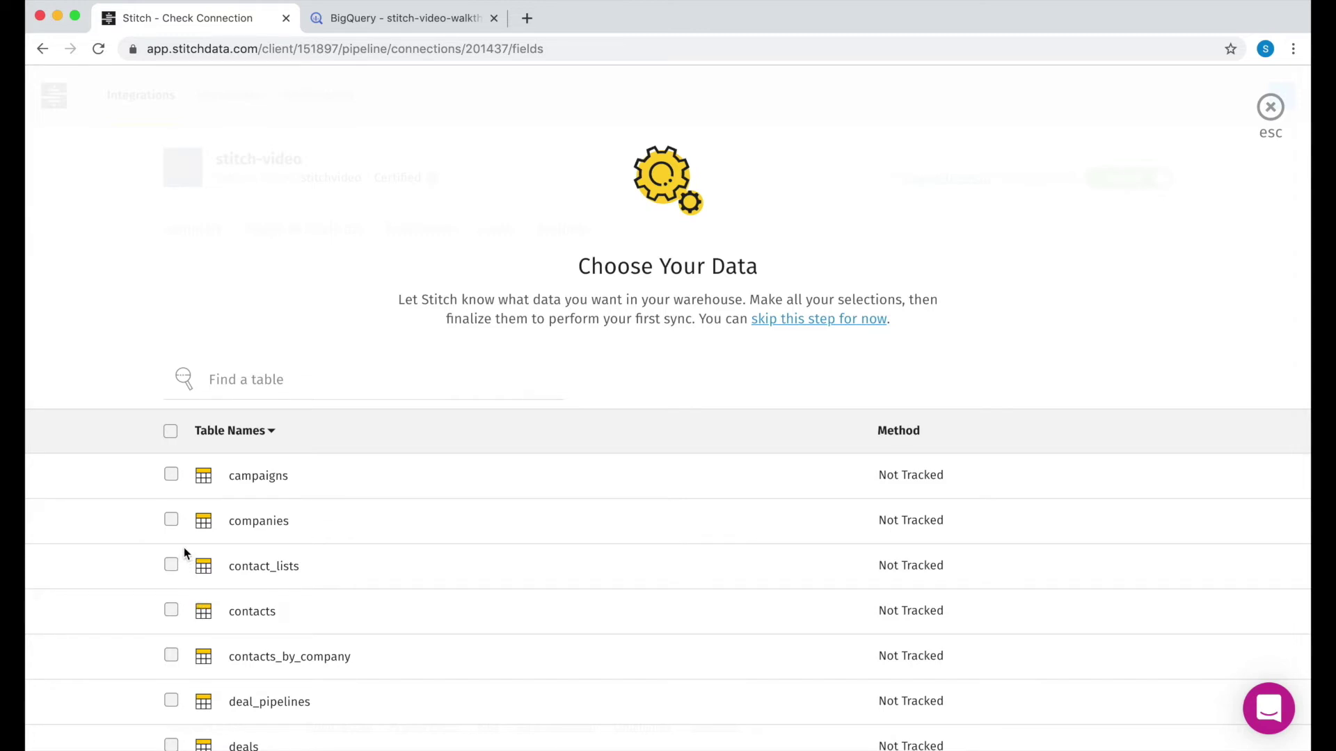
# Step: Untrack the companies table and track the contacts table instead
pyautogui.click(170, 522)
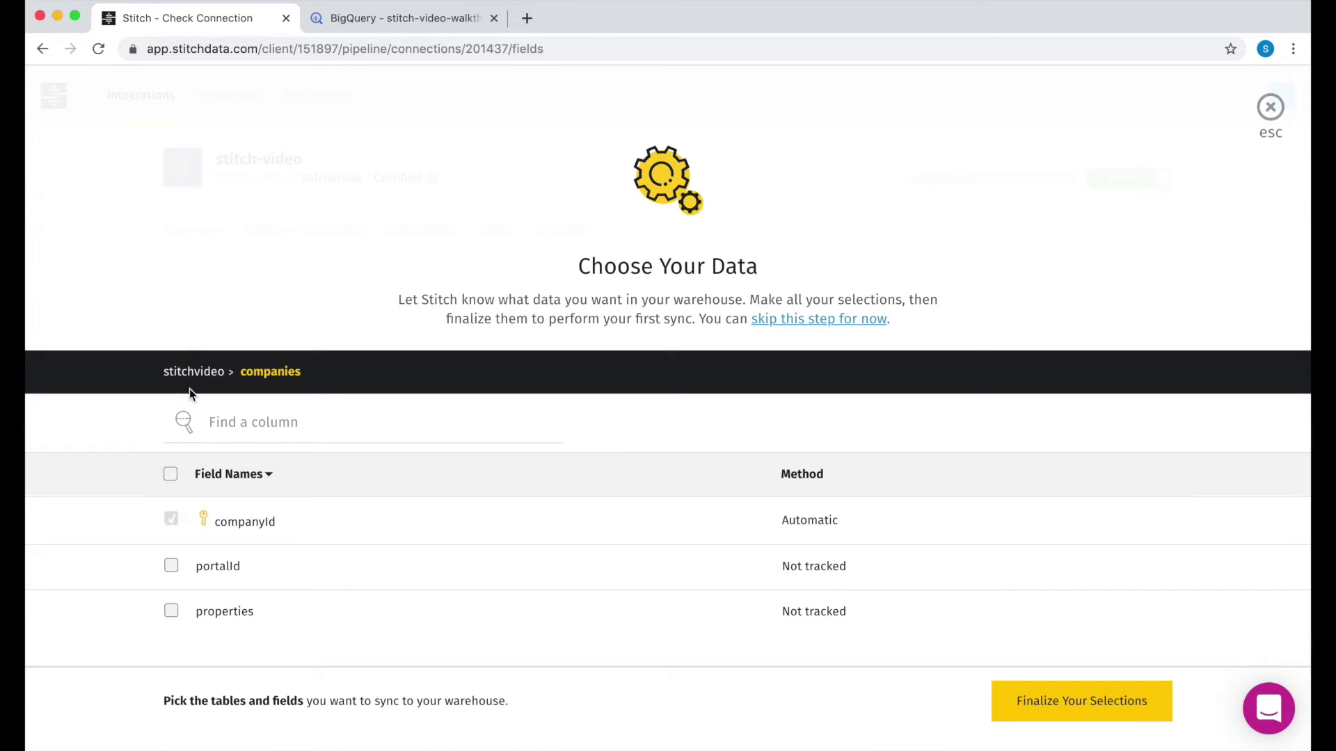
pyautogui.click(194, 372)
pyautogui.click(172, 523)
pyautogui.click(172, 616)
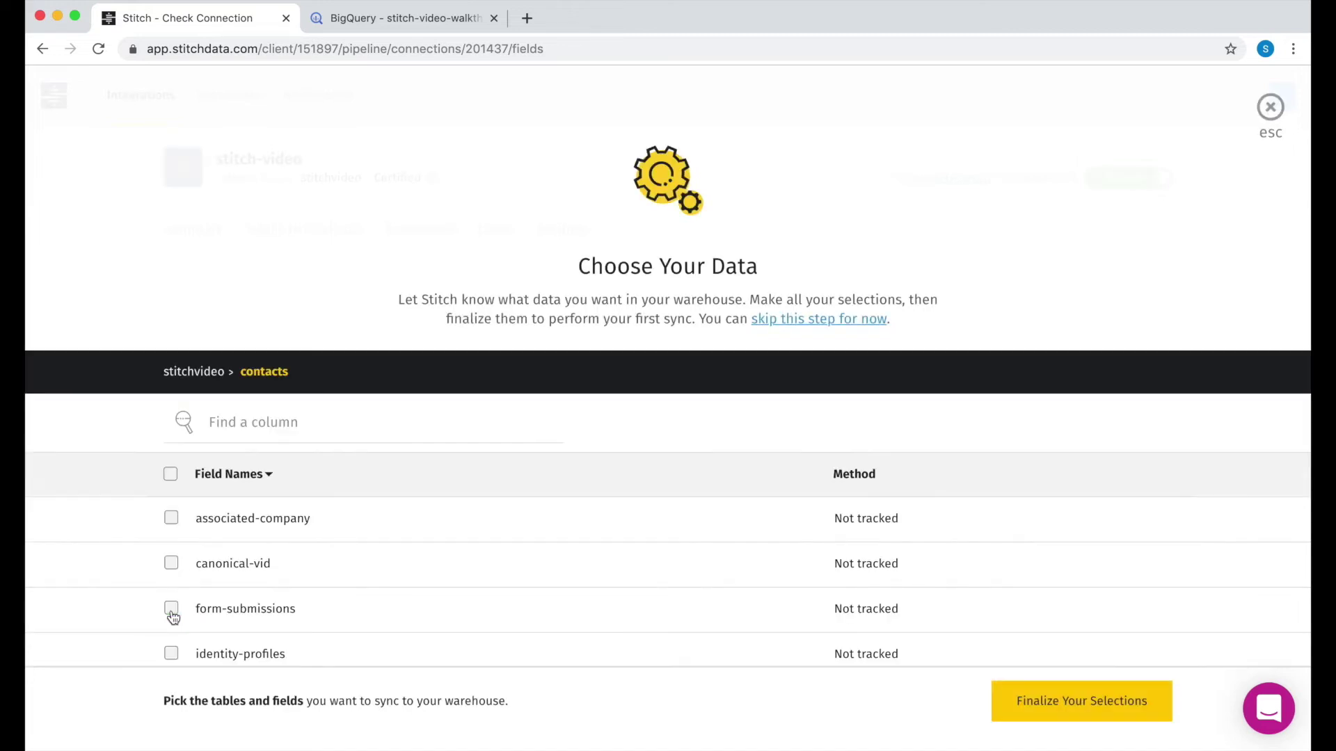
# Step: Track all contacts fields and finalize the selections for the first full sync
pyautogui.click(175, 521)
pyautogui.click(173, 565)
pyautogui.click(171, 610)
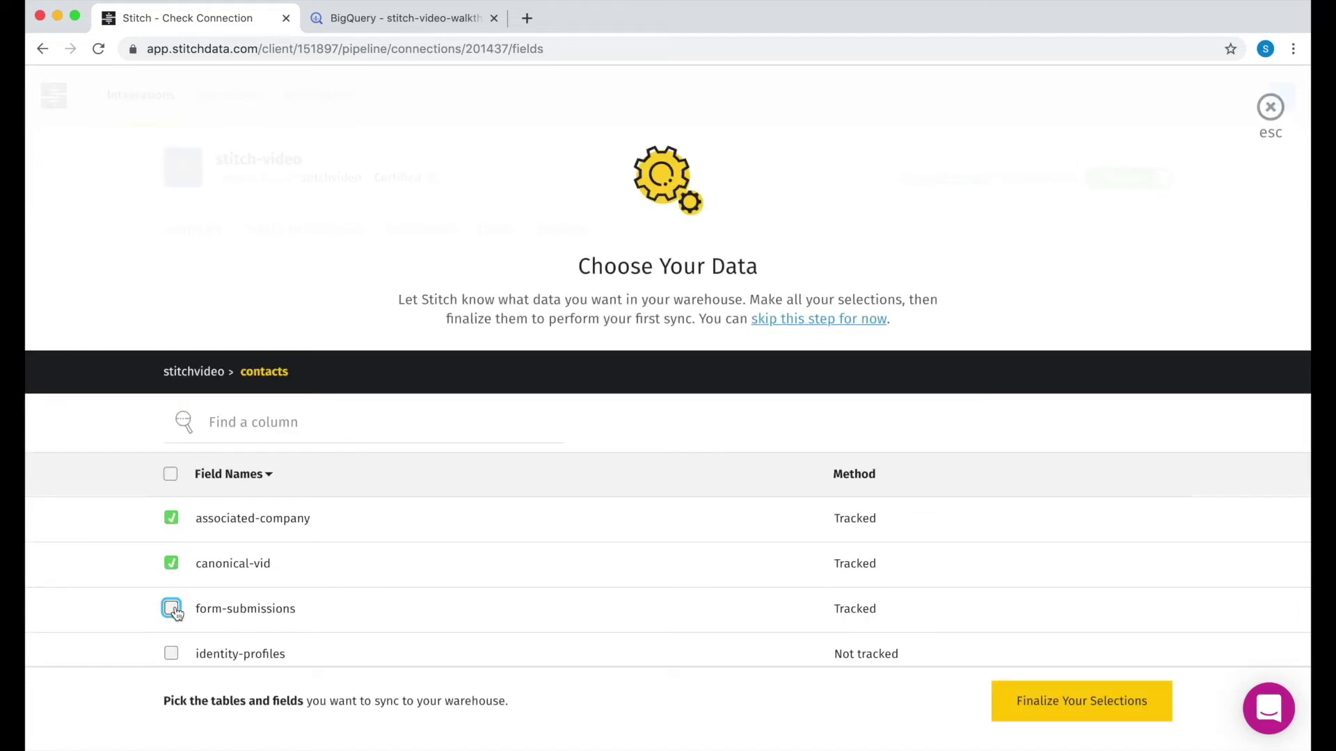
pyautogui.scroll(-3, 264, 567)
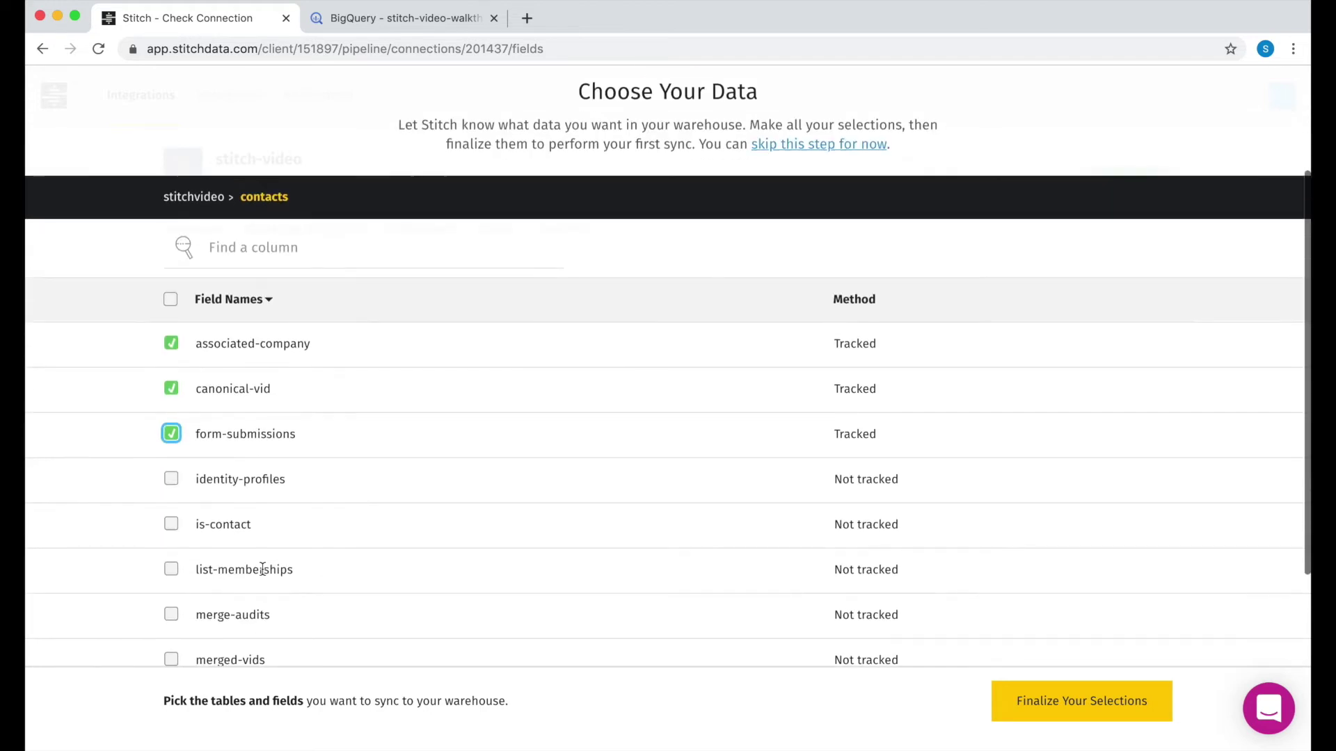
pyautogui.click(171, 300)
pyautogui.click(202, 358)
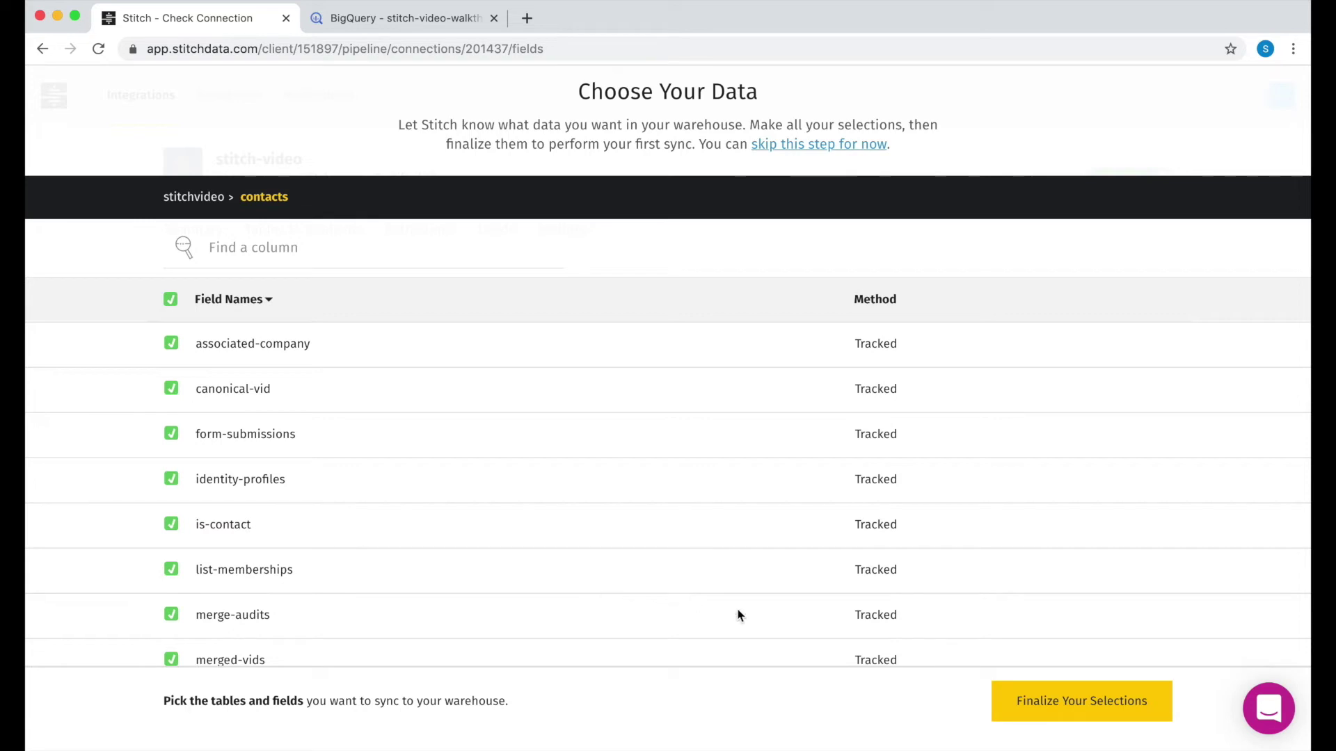
pyautogui.click(1087, 711)
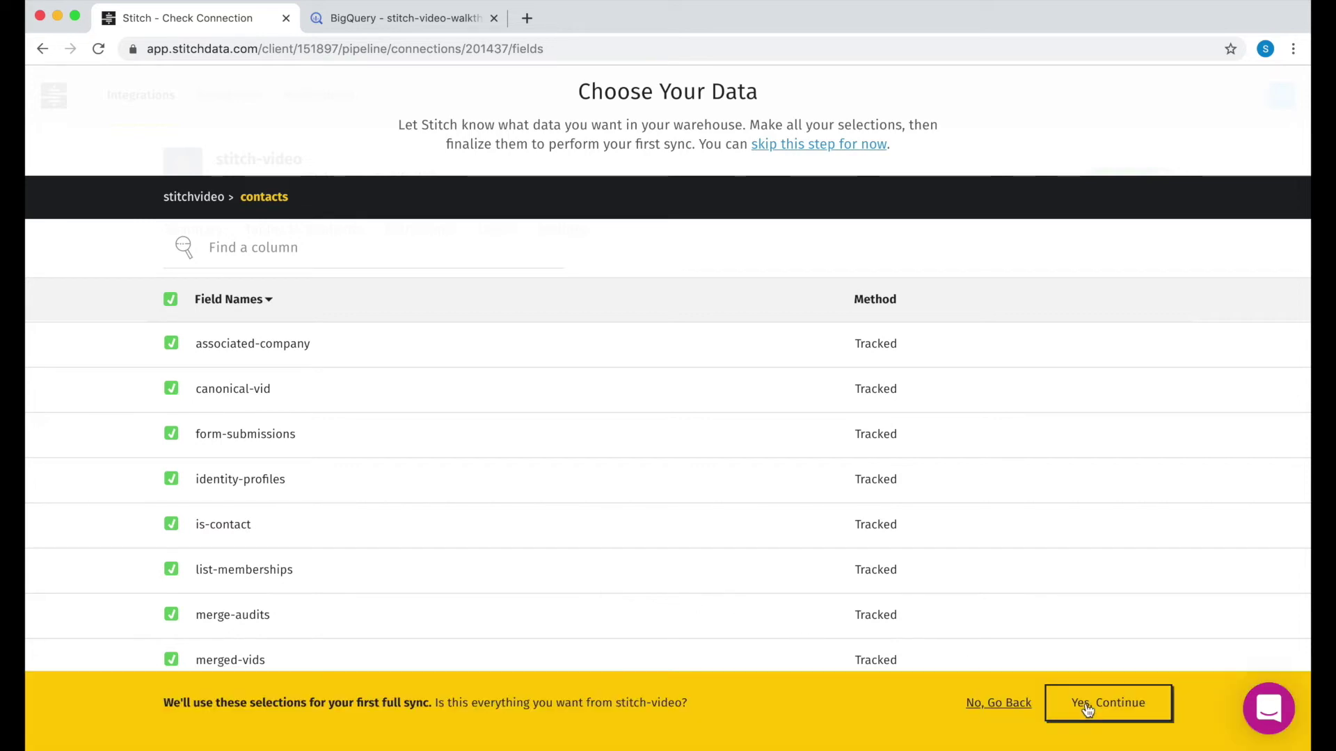
pyautogui.click(1117, 723)
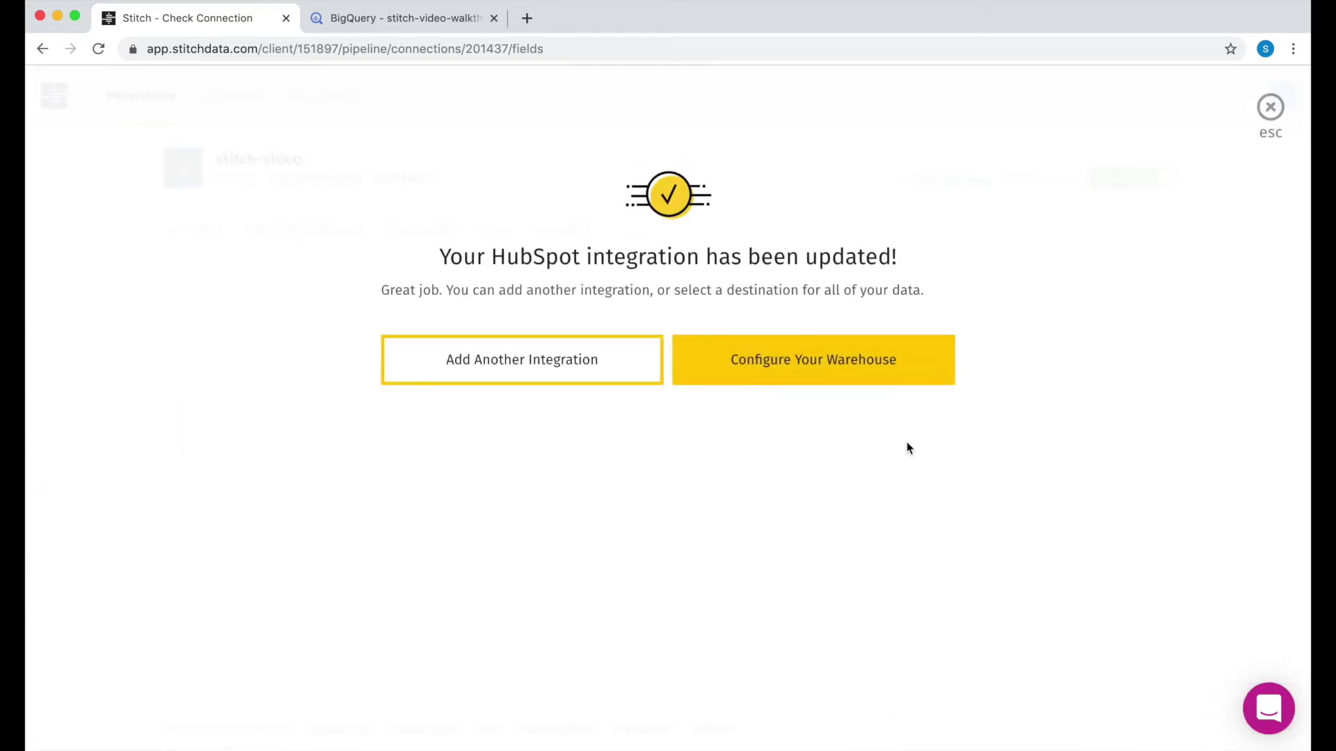
# Step: Proceed to warehouse configuration and pick Google BigQuery as the destination
pyautogui.click(830, 356)
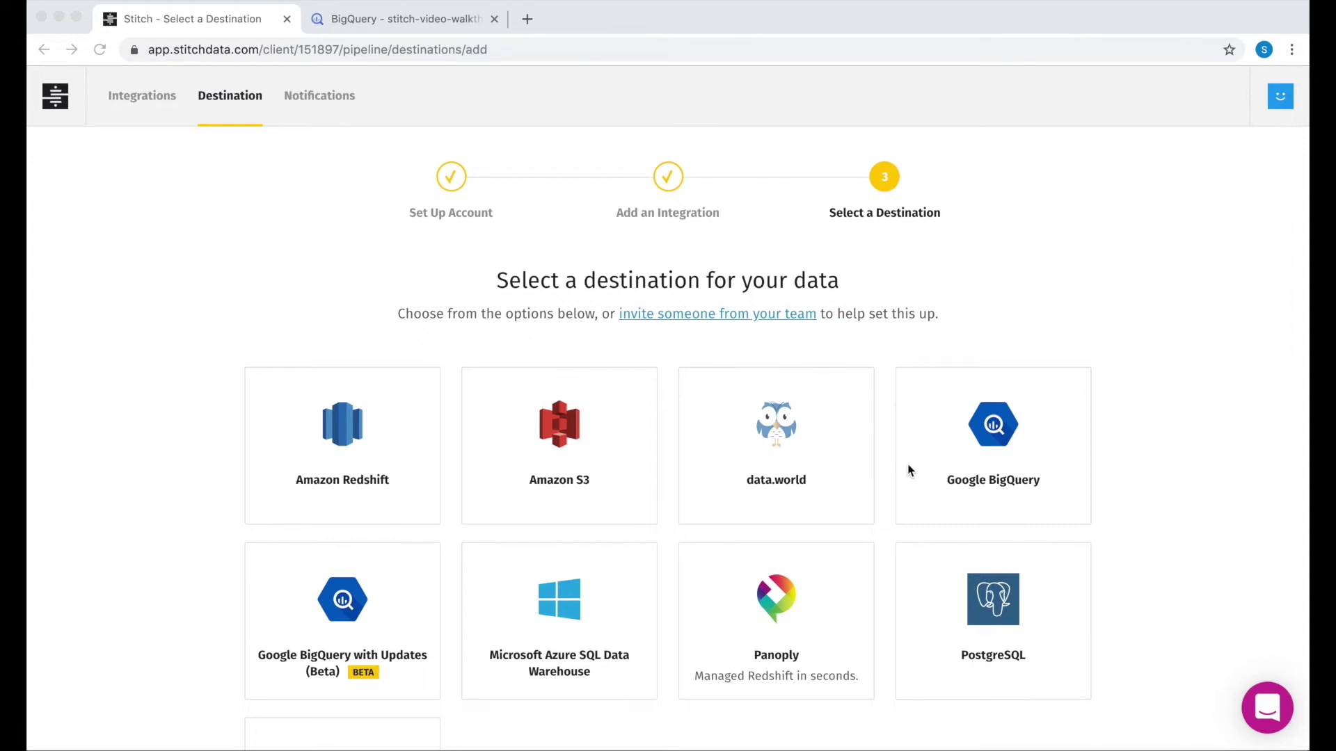
pyautogui.click(943, 436)
# Step: Choose Google BigQuery as the destination and proceed with Sign in with Google
pyautogui.click(985, 436)
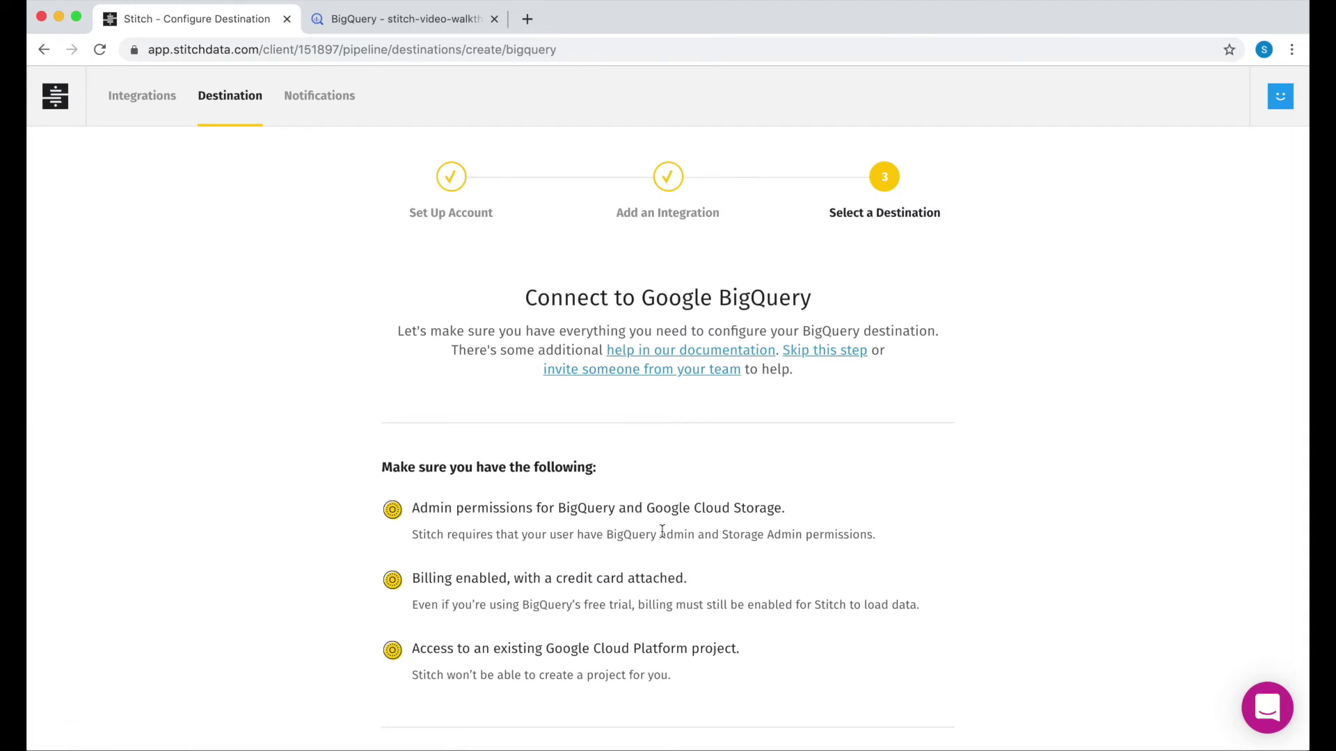
pyautogui.scroll(-5, 662, 532)
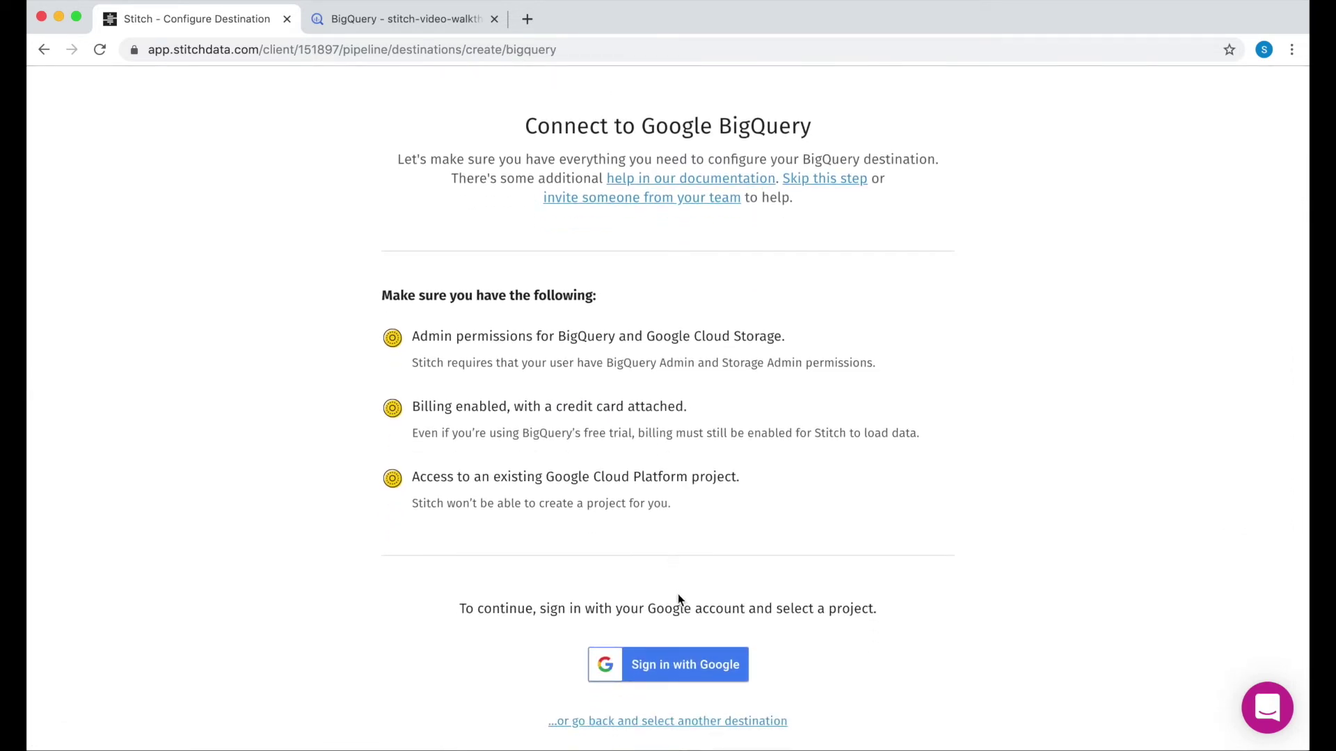
pyautogui.click(695, 660)
# Step: Sign in with the chosen Google account and allow Stitch access to BigQuery, Cloud projects and Storage
pyautogui.click(661, 665)
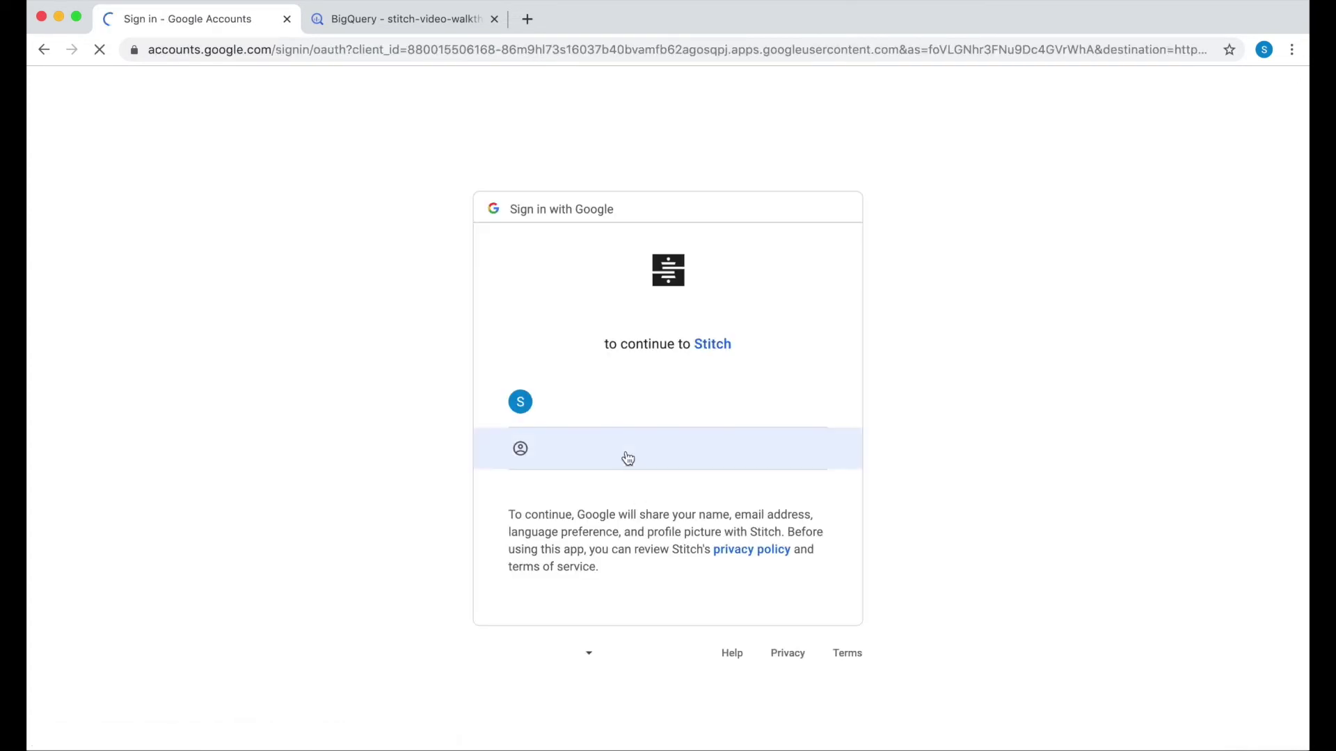
pyautogui.click(612, 394)
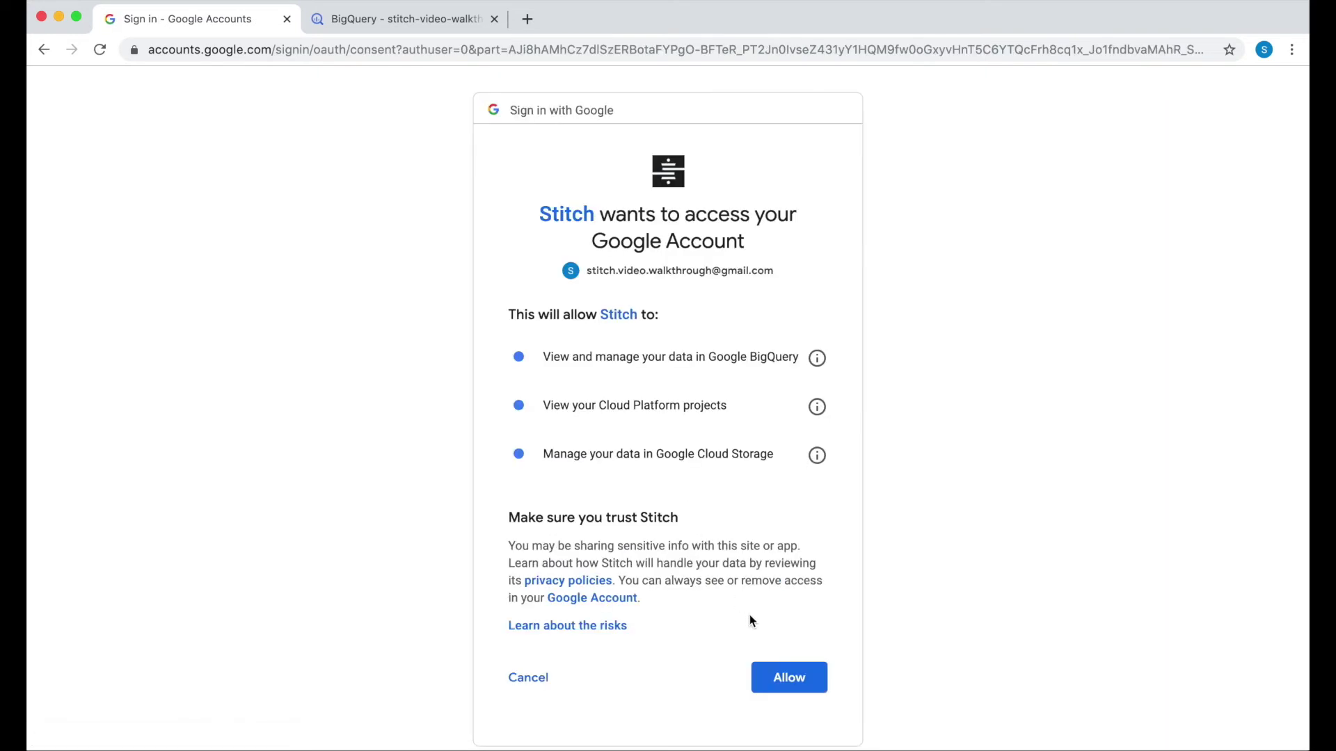
pyautogui.click(791, 678)
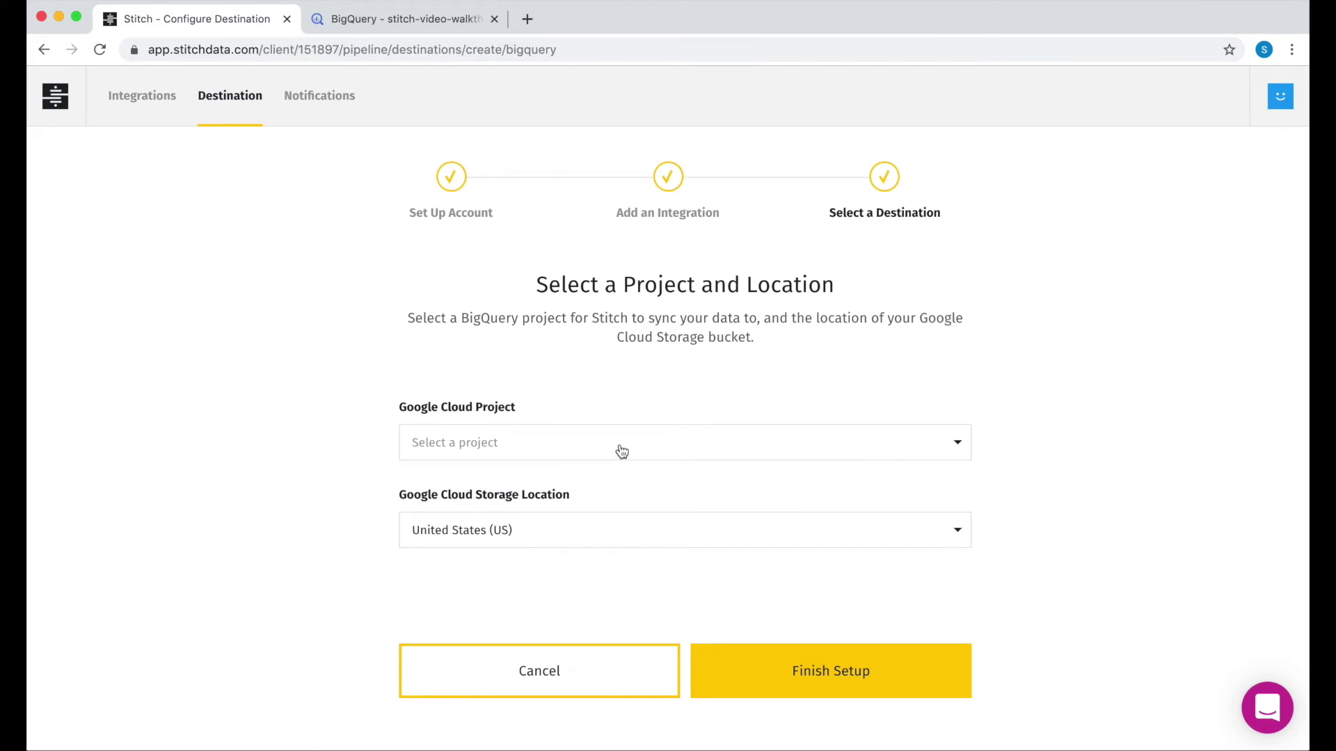
# Step: Select the stitch-video-walkthrough project, keep United States (US) as location, and finish setup
pyautogui.click(621, 451)
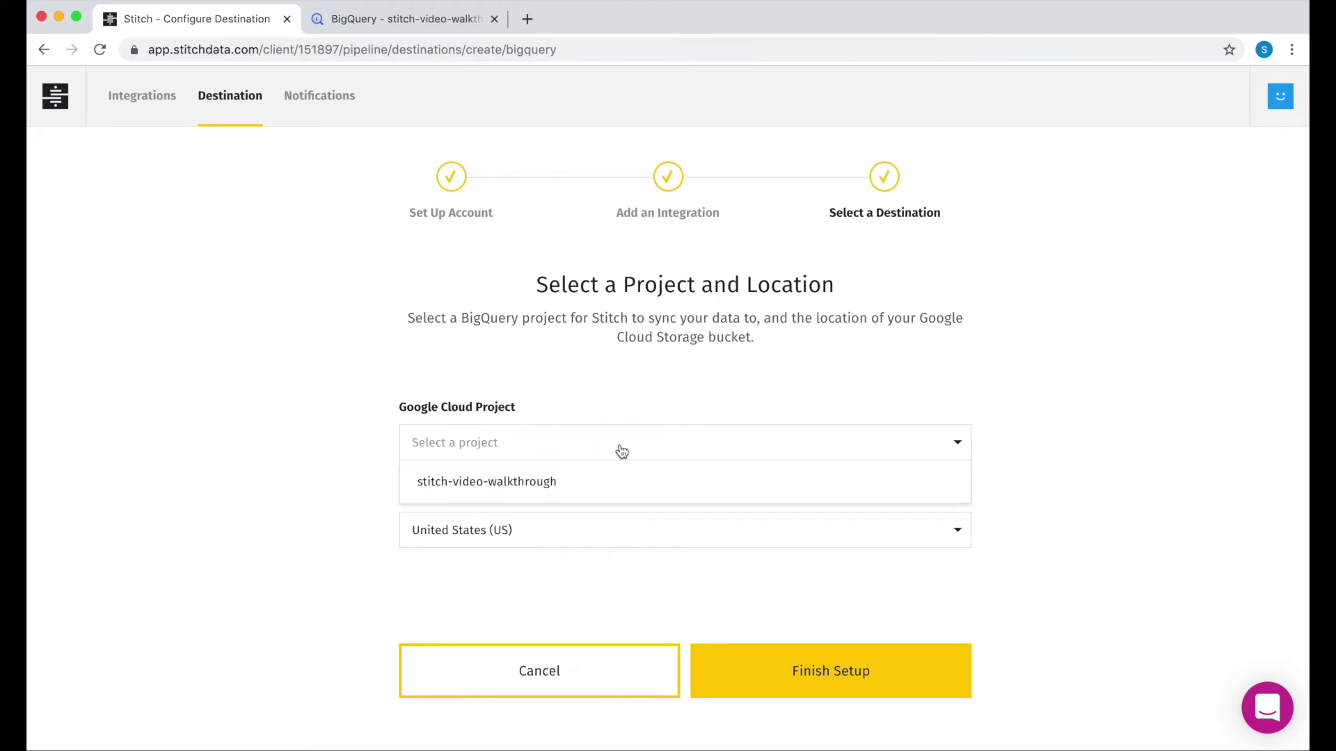
pyautogui.click(578, 481)
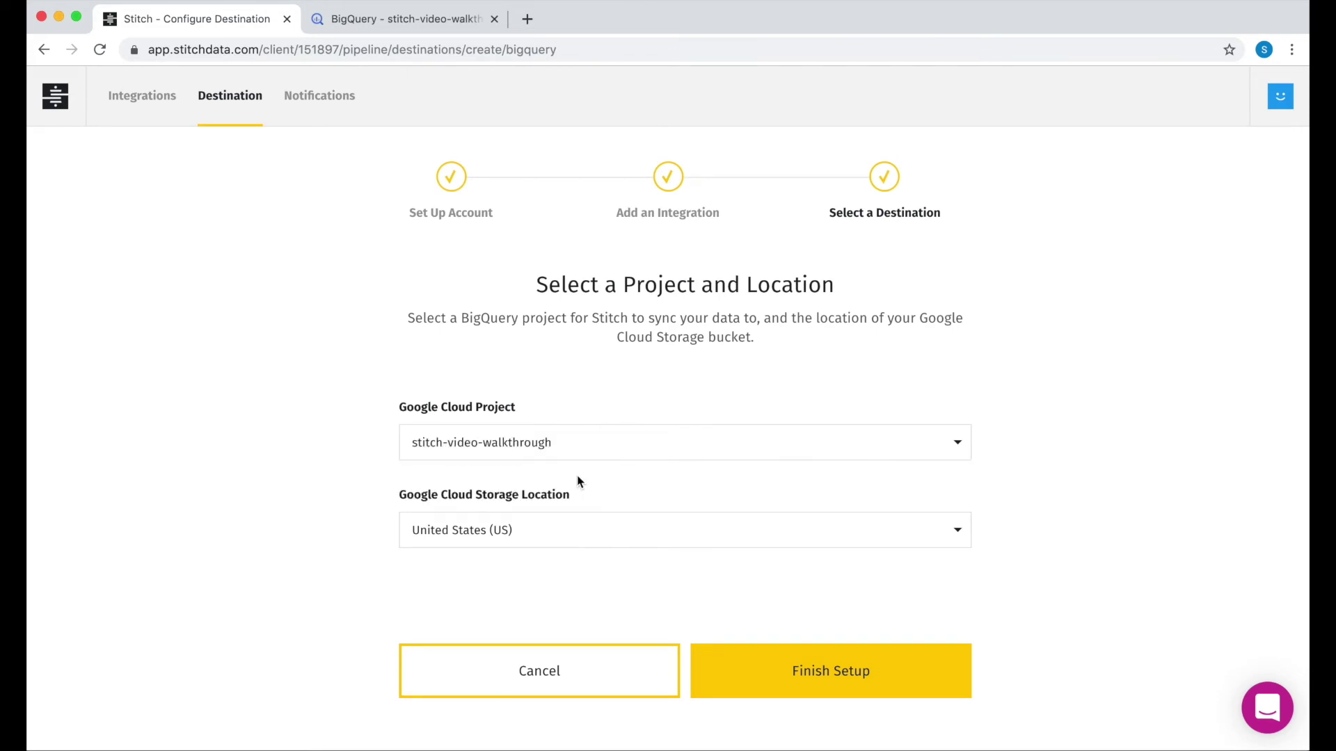
pyautogui.click(824, 672)
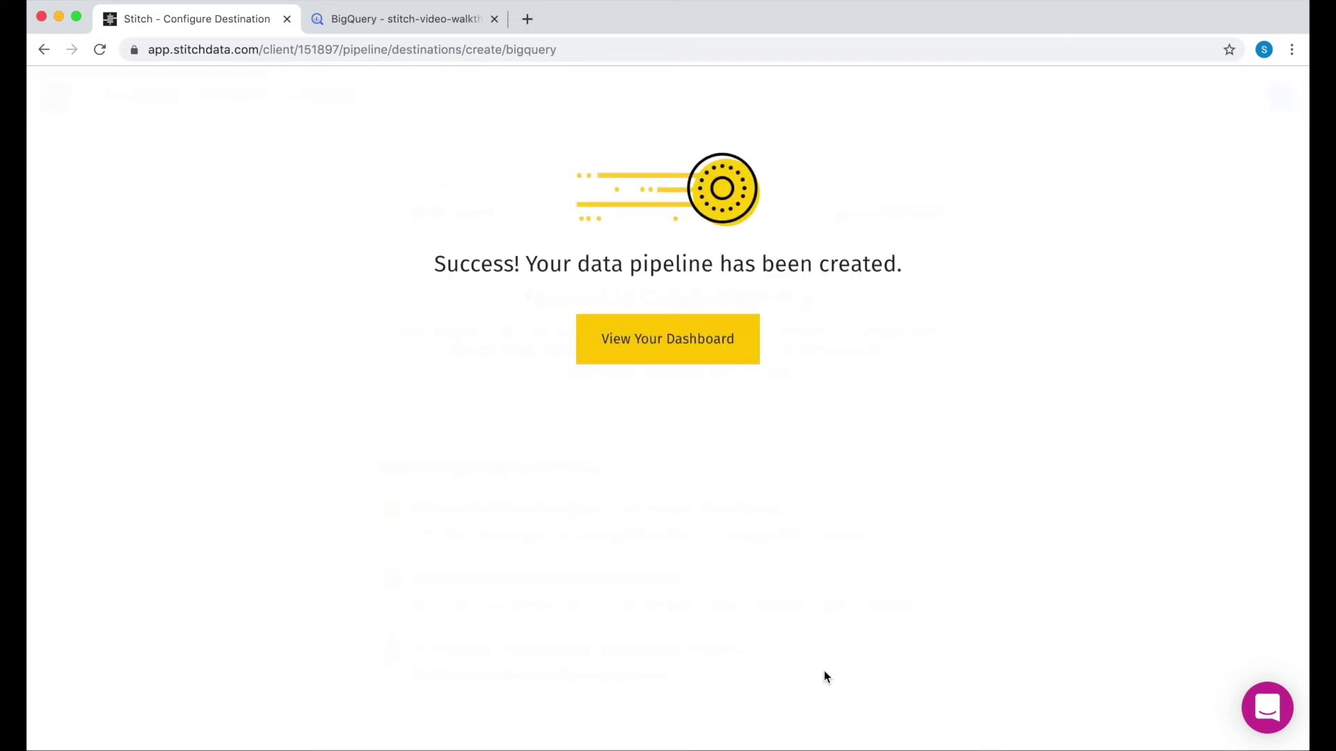
# Step: Go to the dashboard and open the stitch-video integration from the Connections list
pyautogui.click(672, 348)
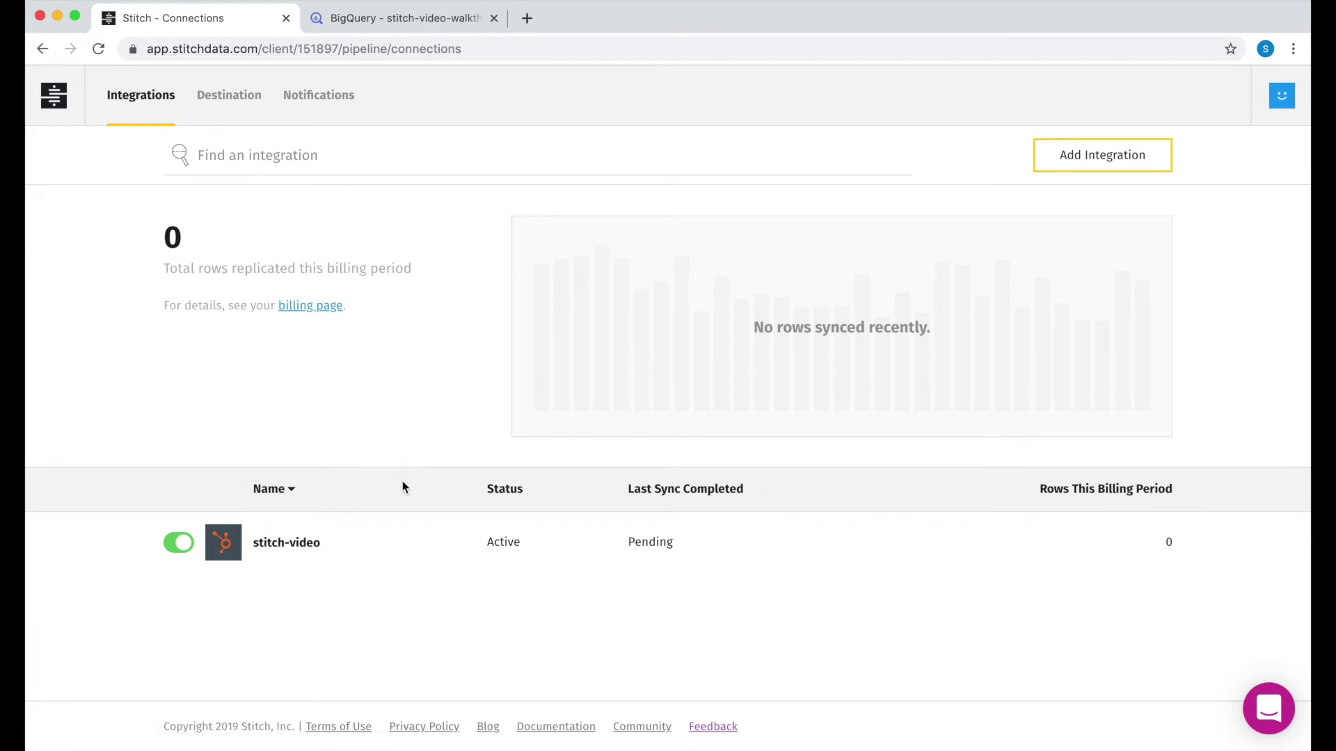
pyautogui.click(309, 547)
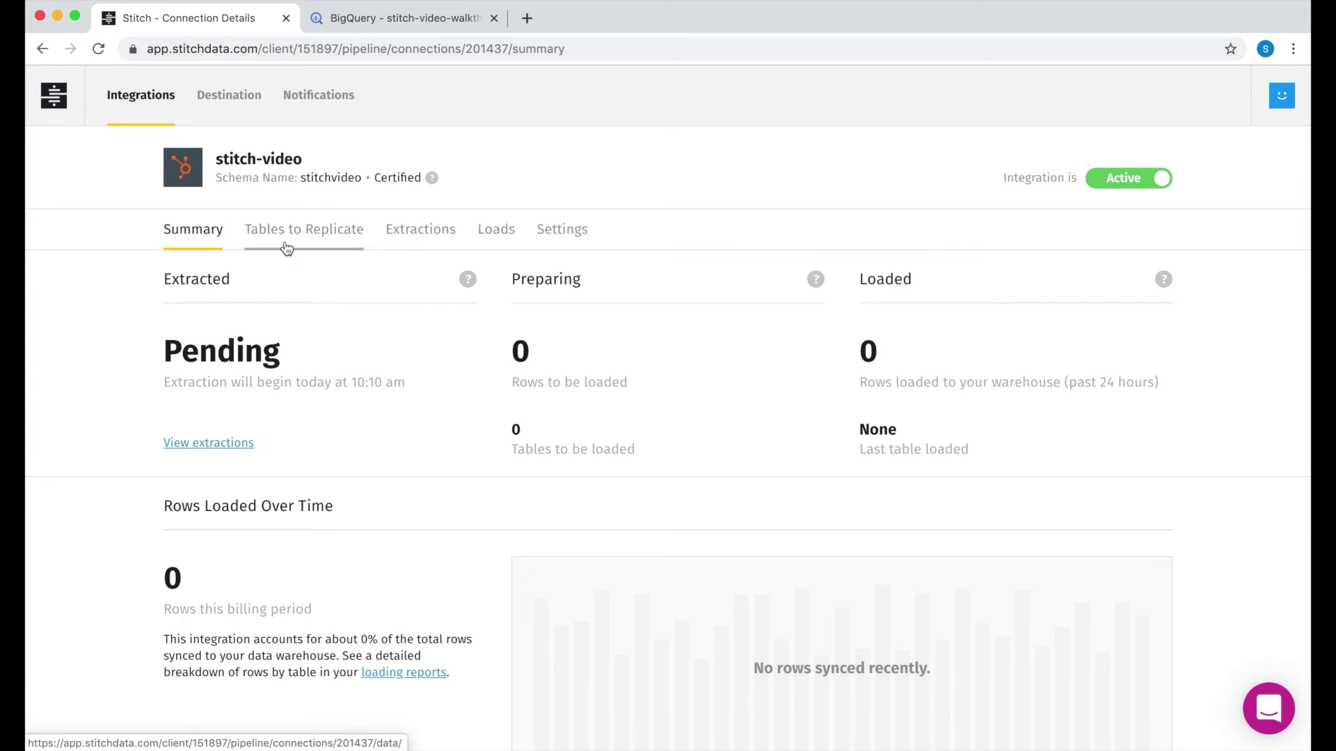
pyautogui.click(287, 248)
pyautogui.scroll(-4, 290, 584)
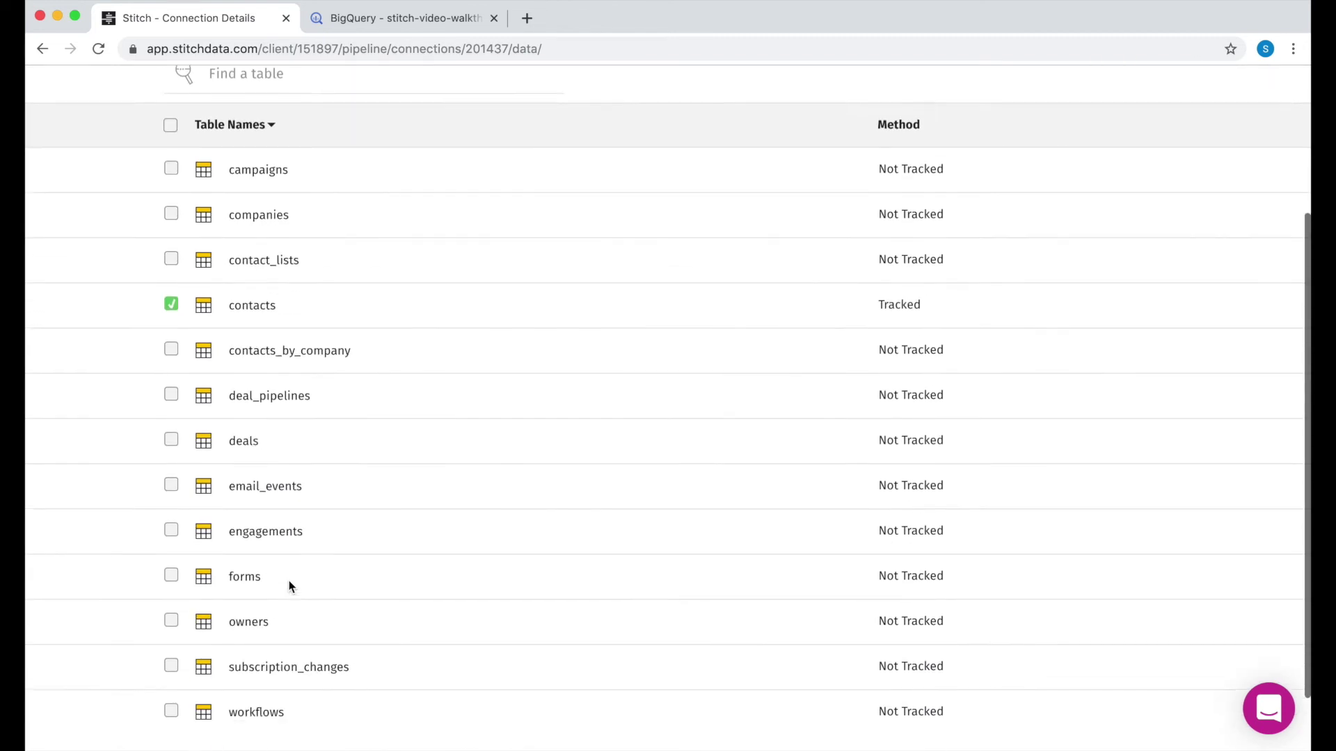
pyautogui.scroll(4, 283, 369)
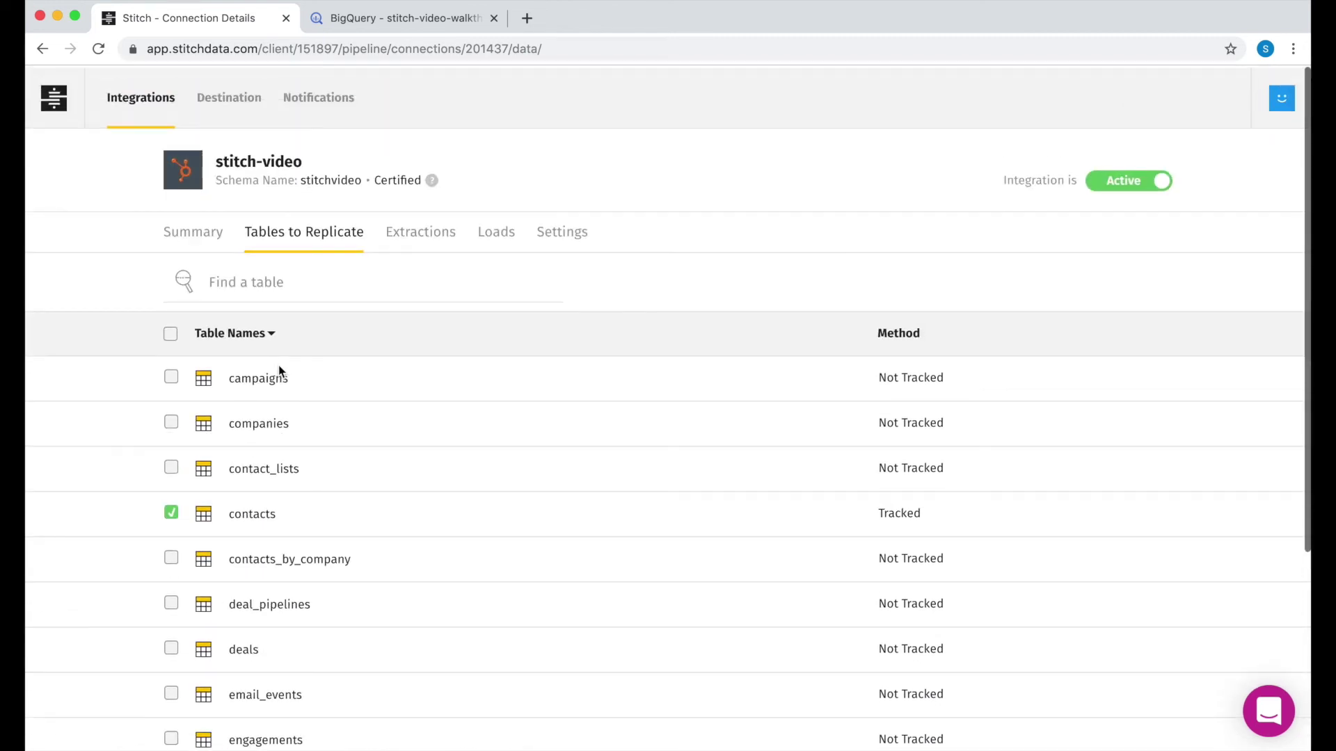
pyautogui.click(421, 248)
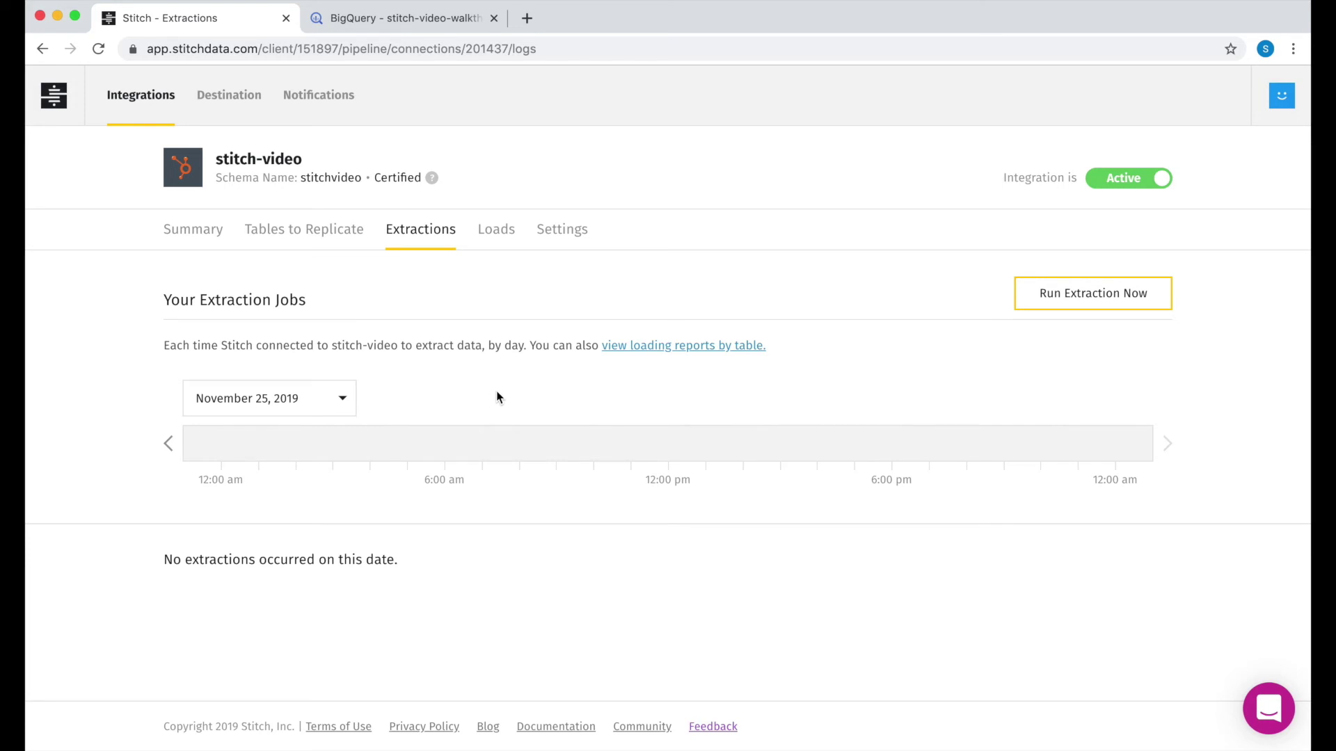
pyautogui.click(491, 249)
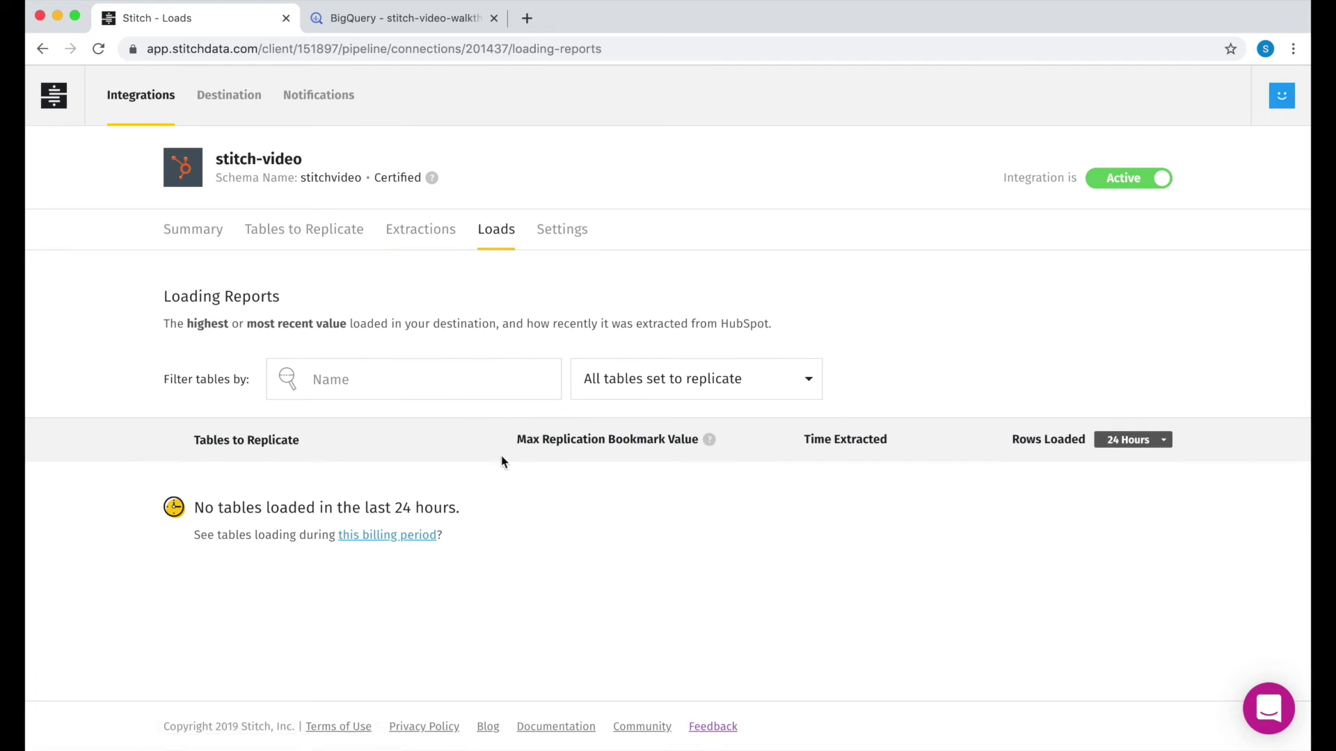
pyautogui.click(420, 239)
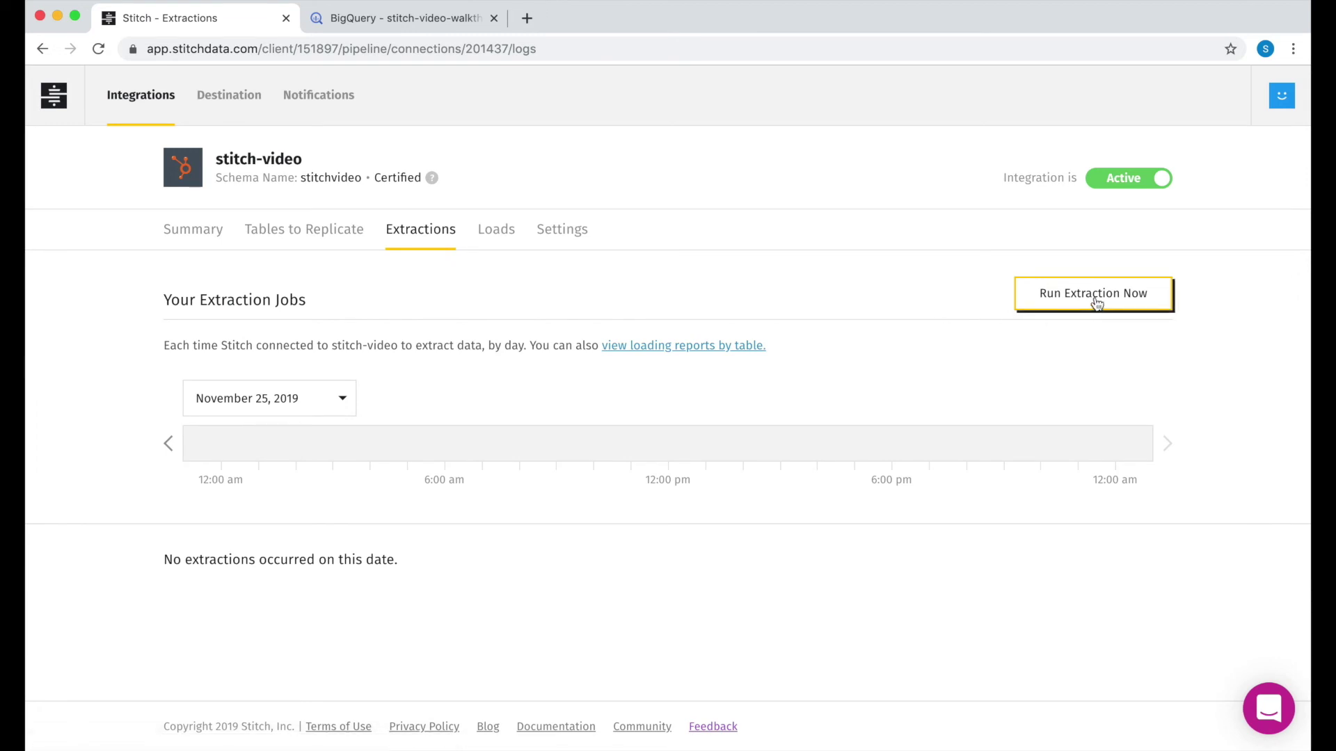
# Step: Run an extraction now, reload until the summary shows success with 2 contacts rows, then go to BigQuery
pyautogui.click(1096, 304)
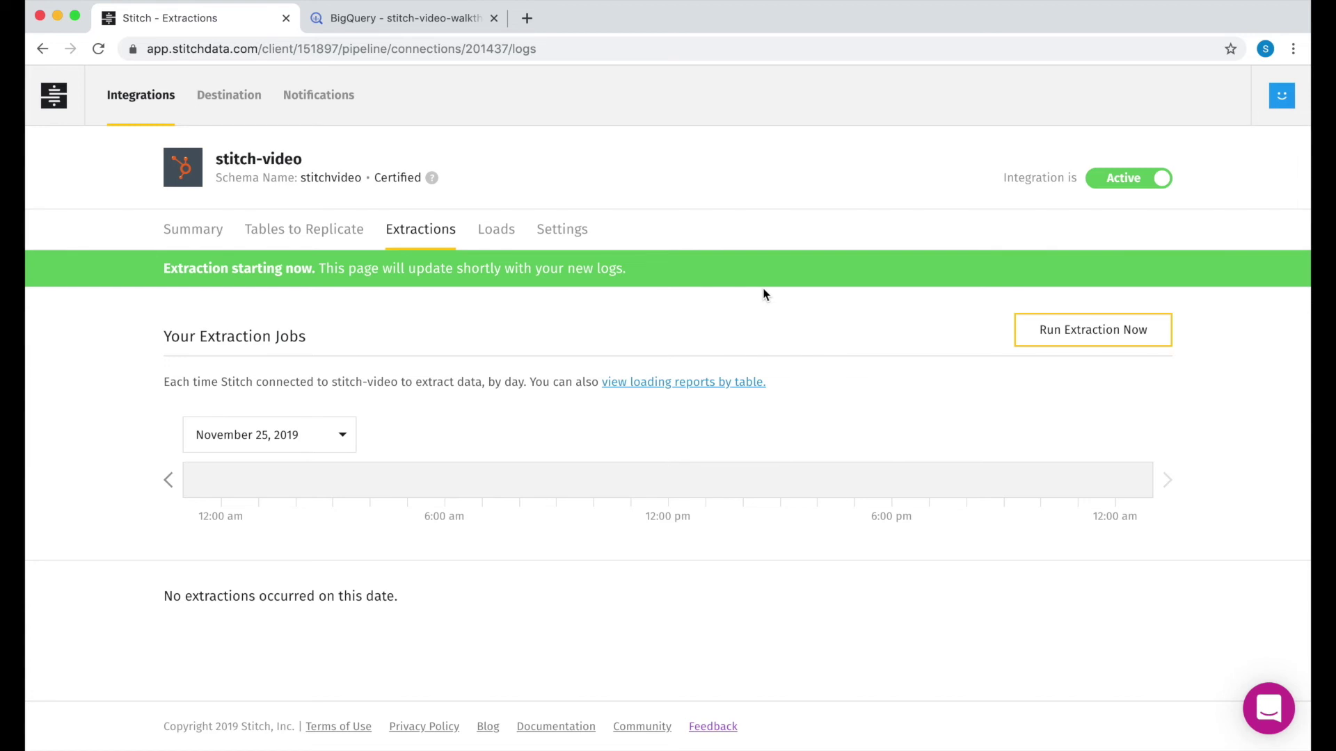
pyautogui.click(175, 239)
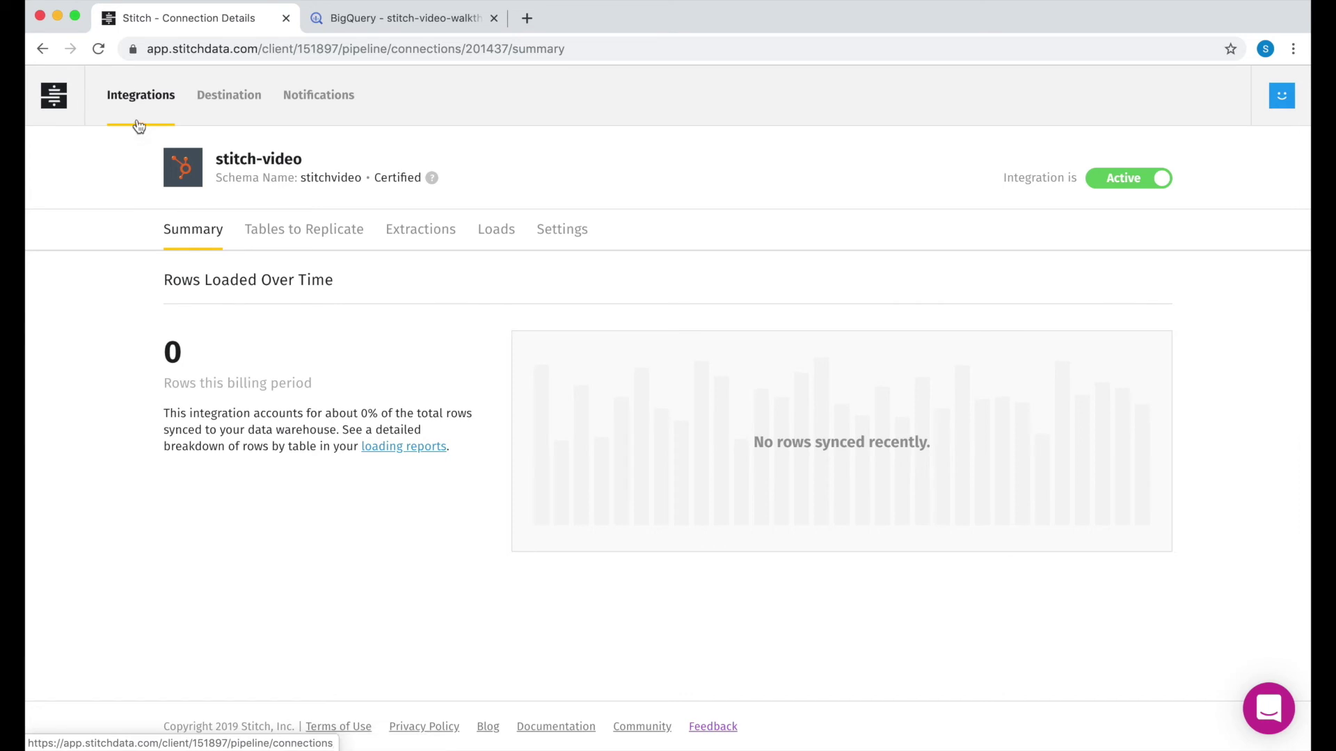
pyautogui.click(416, 235)
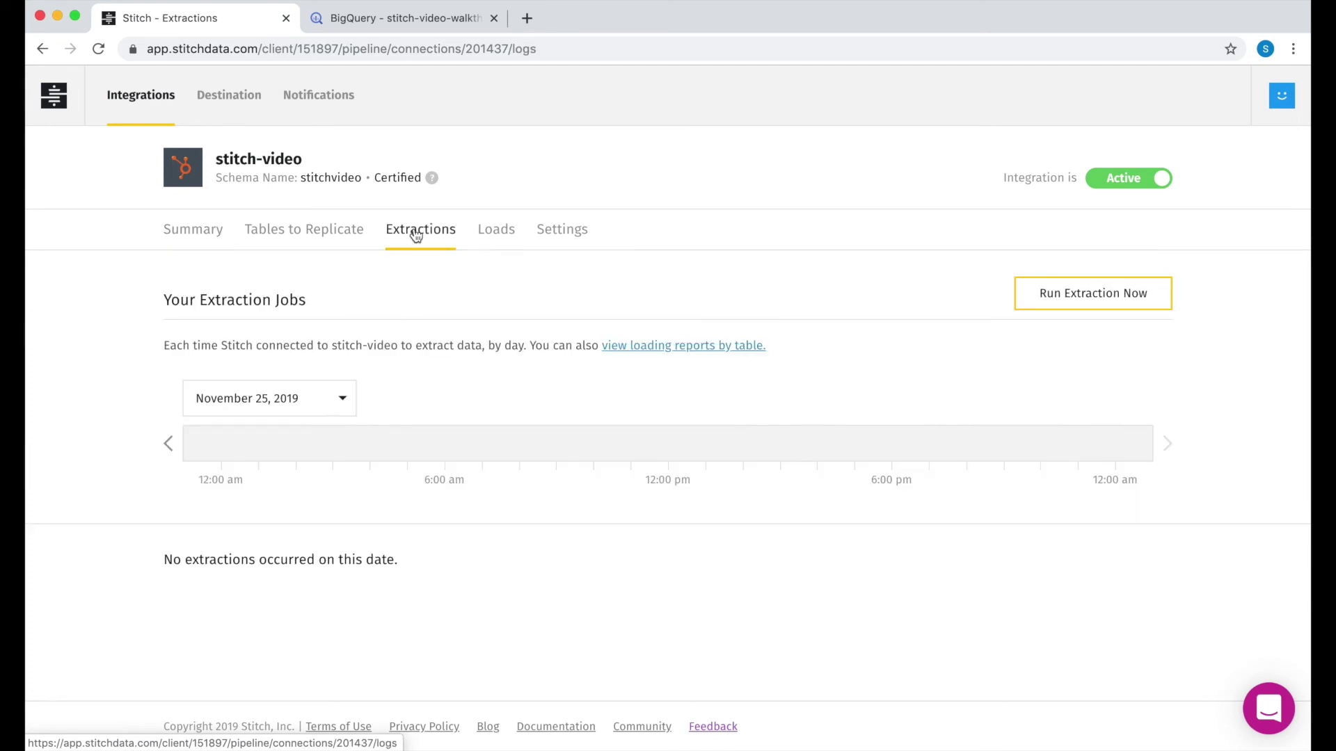
pyautogui.click(190, 235)
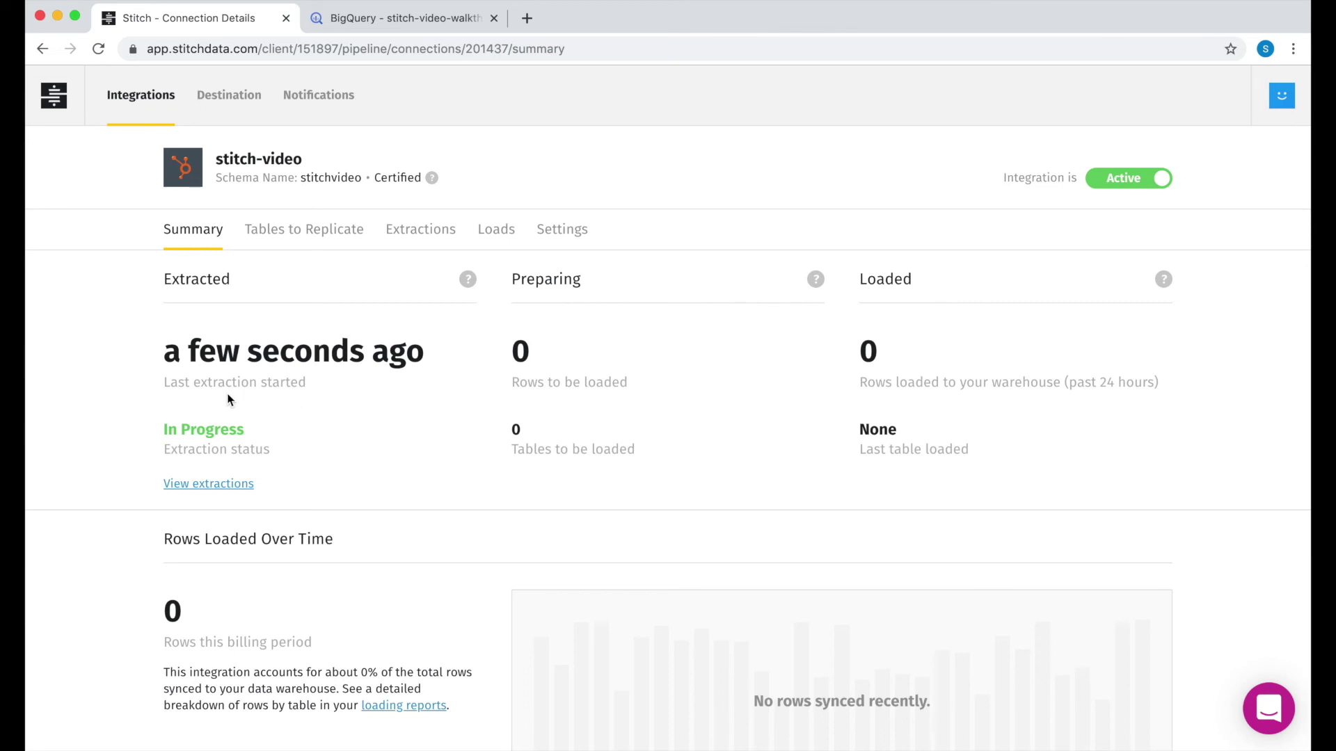
pyautogui.click(98, 48)
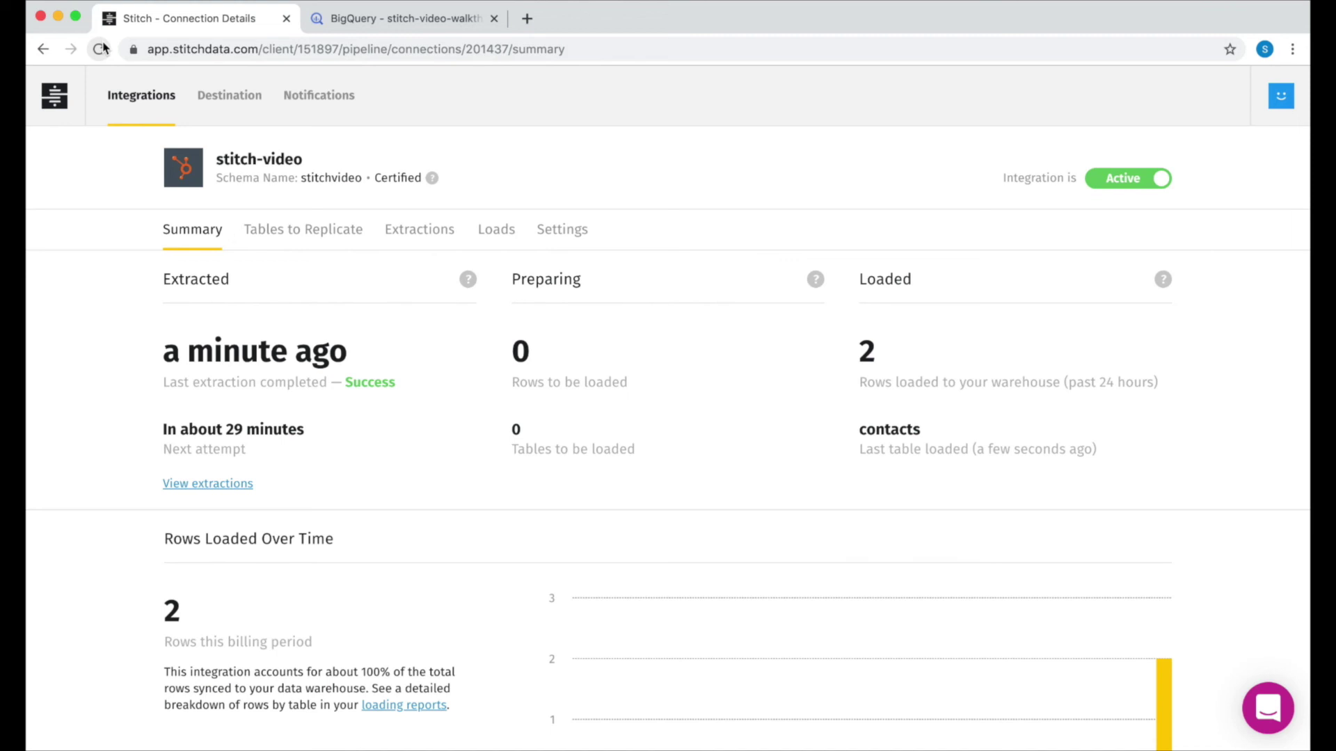
pyautogui.click(365, 21)
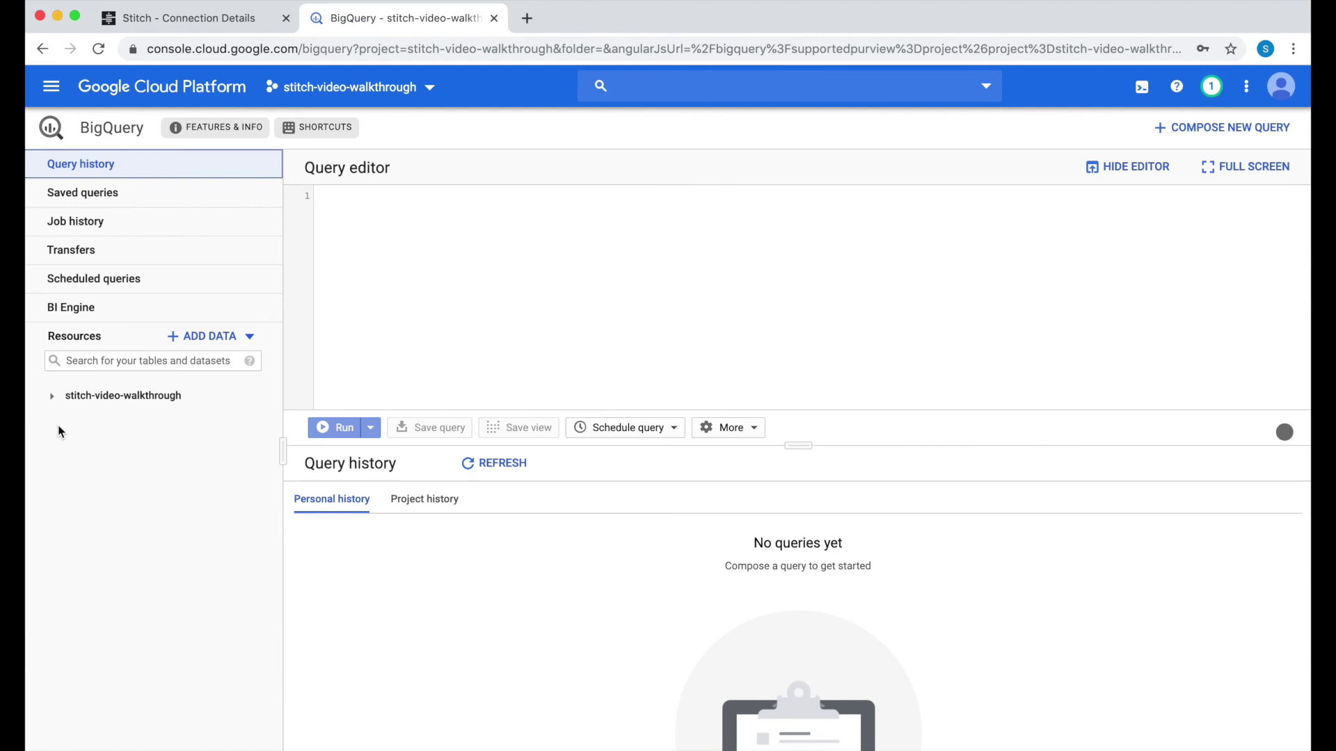
# Step: Run a SELECT * query on the stitchvideo contacts table in BigQuery
pyautogui.click(99, 46)
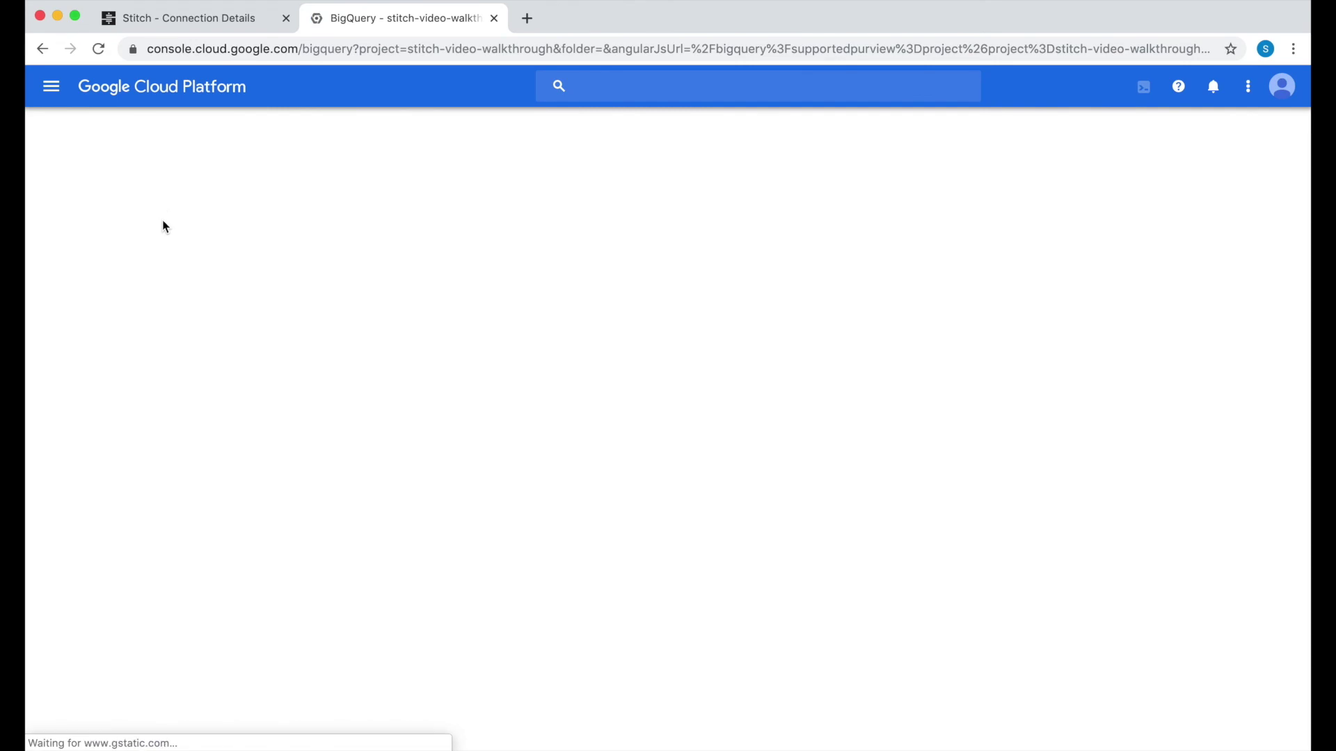
pyautogui.click(72, 397)
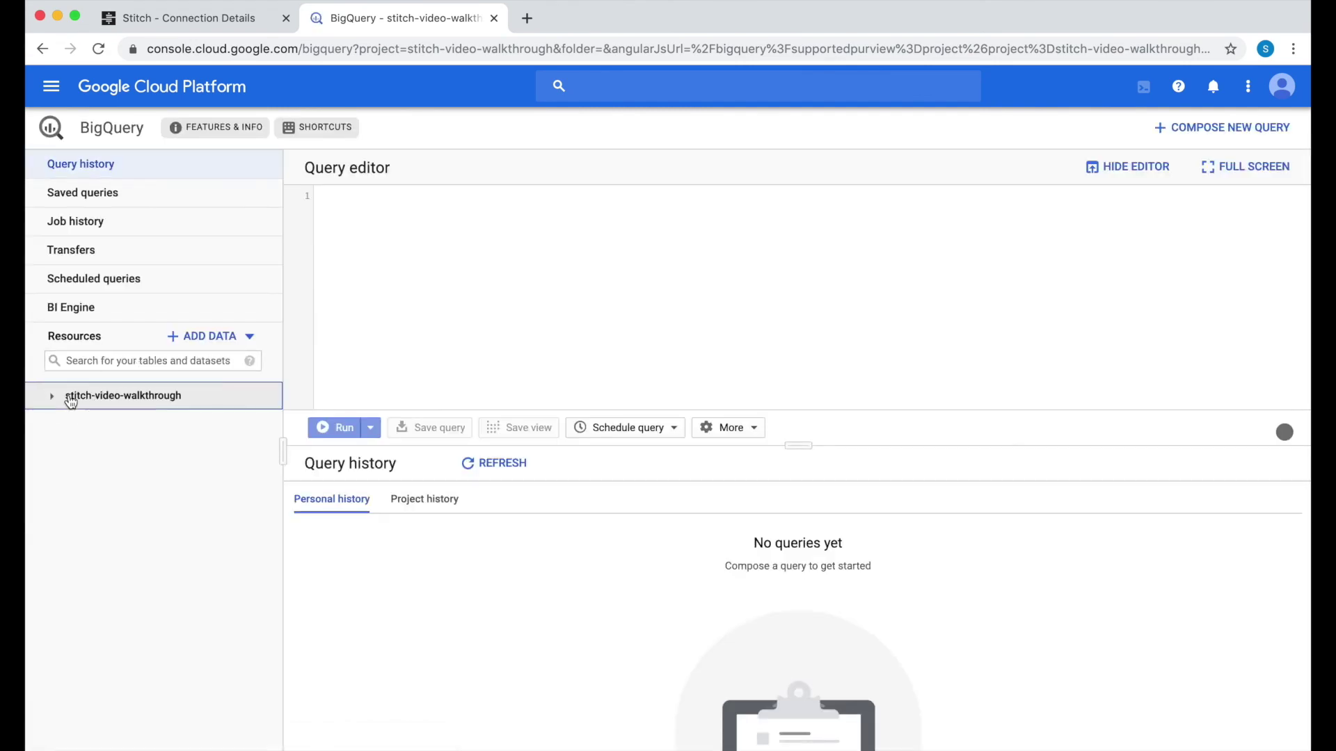
pyautogui.click(77, 423)
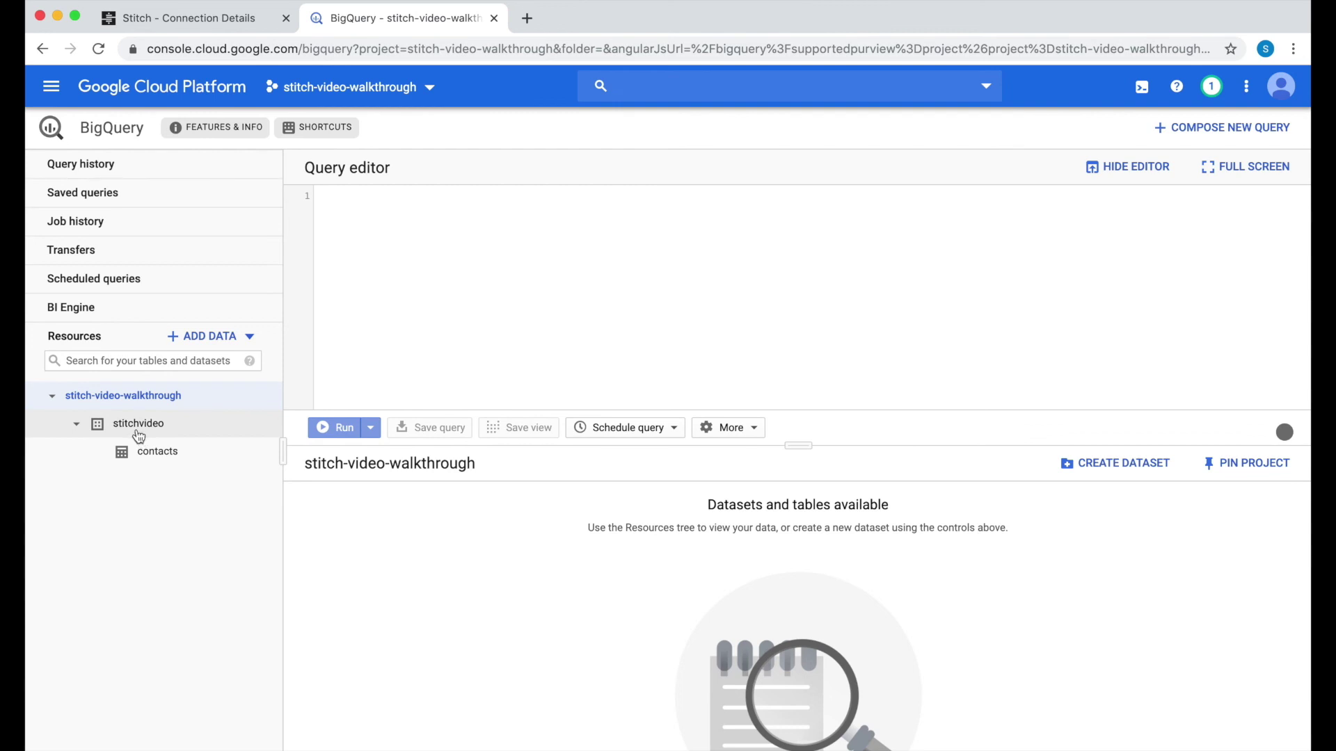
pyautogui.click(148, 452)
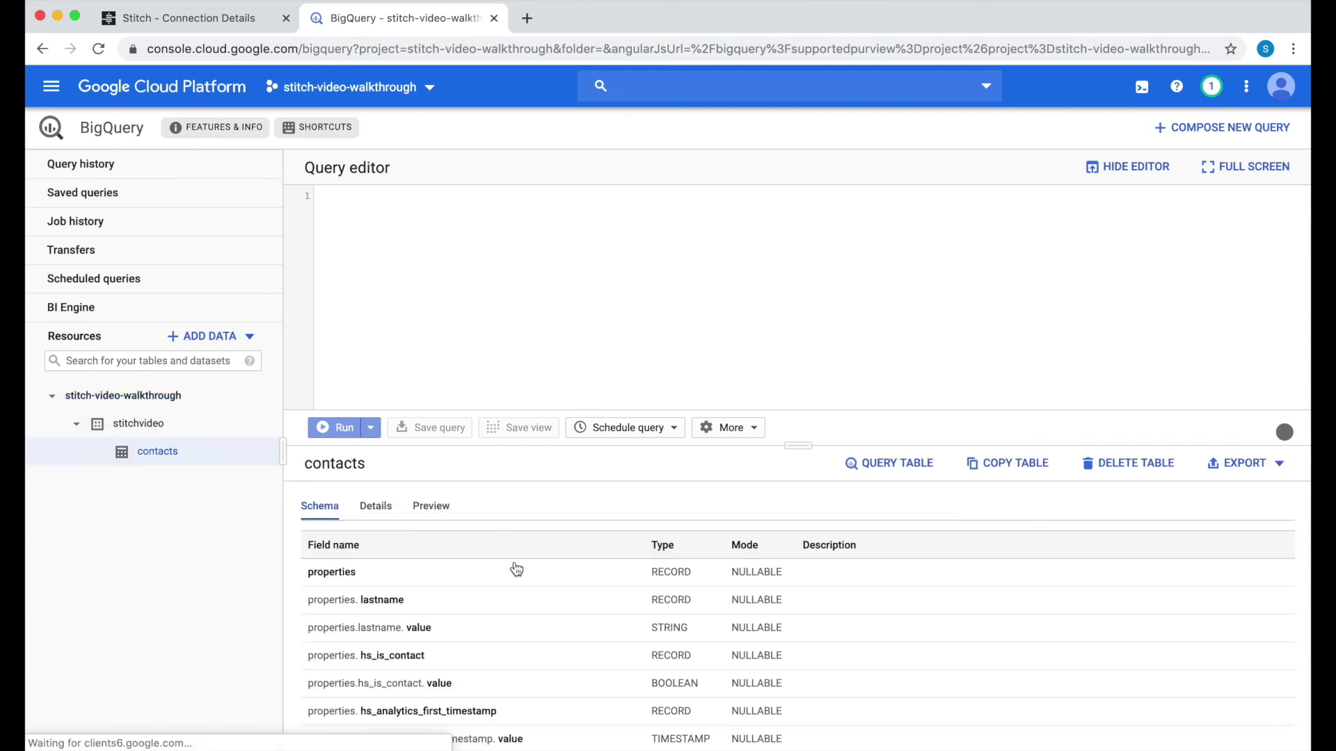
pyautogui.click(907, 468)
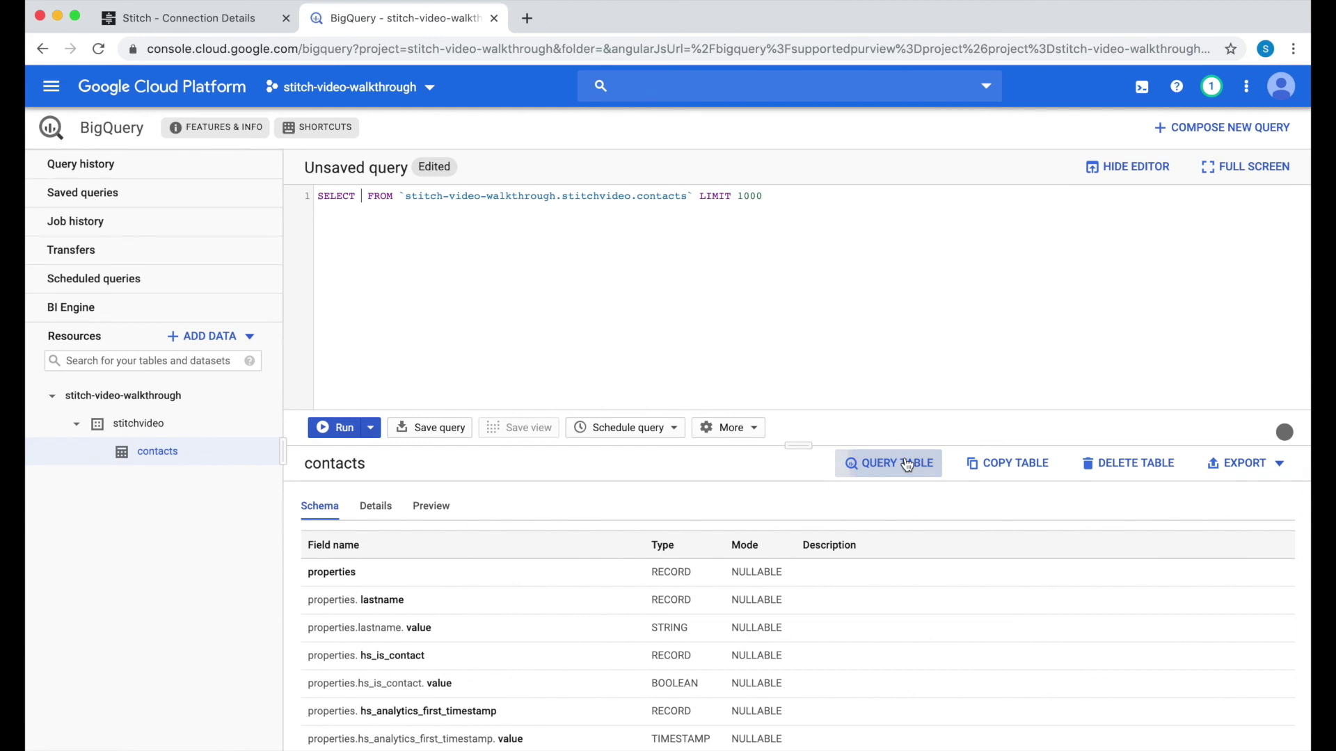
pyautogui.write('*')
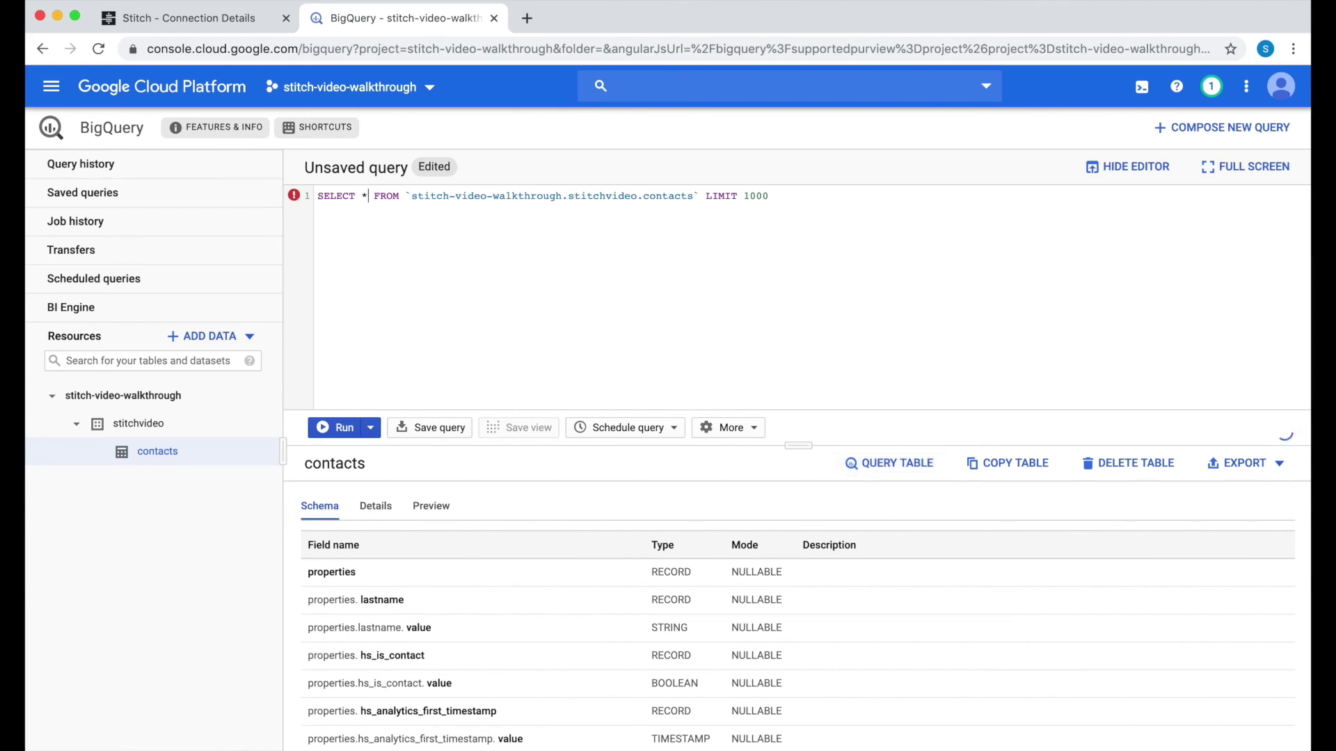
pyautogui.click(336, 427)
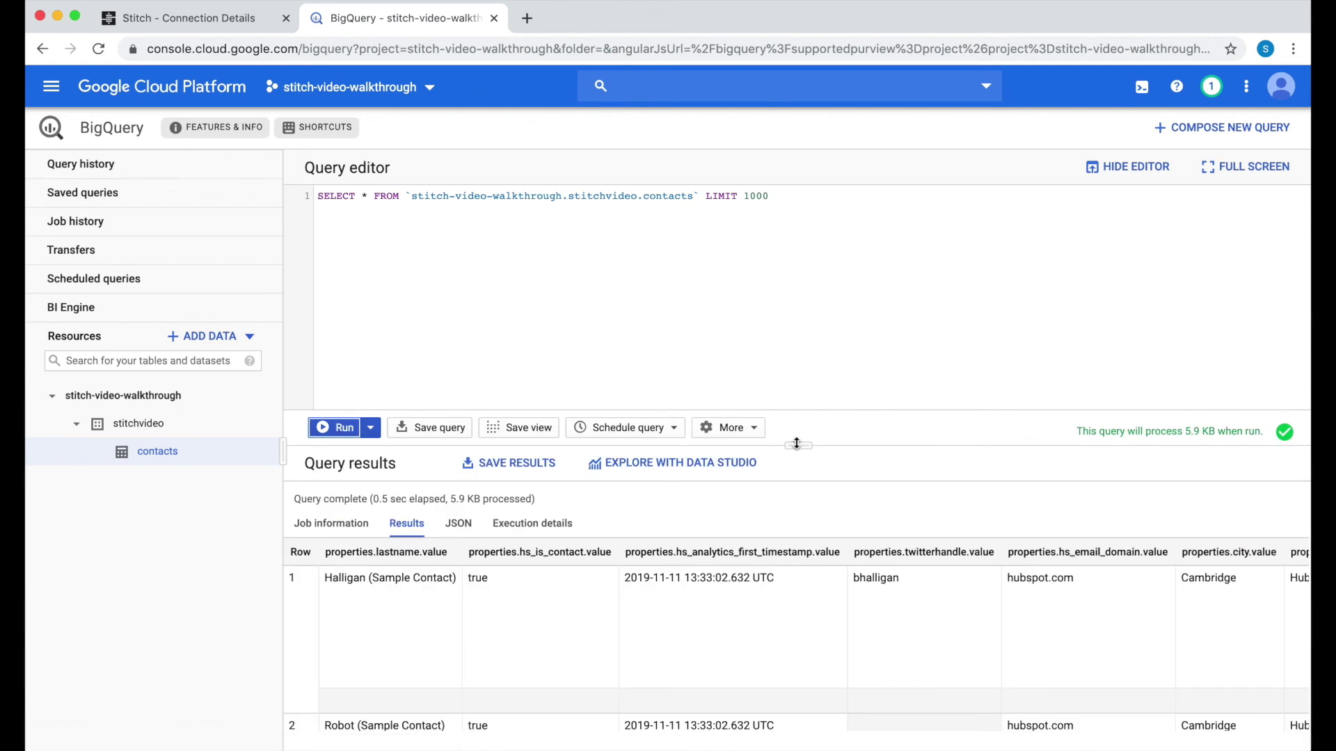
# Step: Review the two synced contact rows across all columns, then open stitchdata.com in a new tab
pyautogui.moveTo(798, 445); pyautogui.dragTo(807, 256)
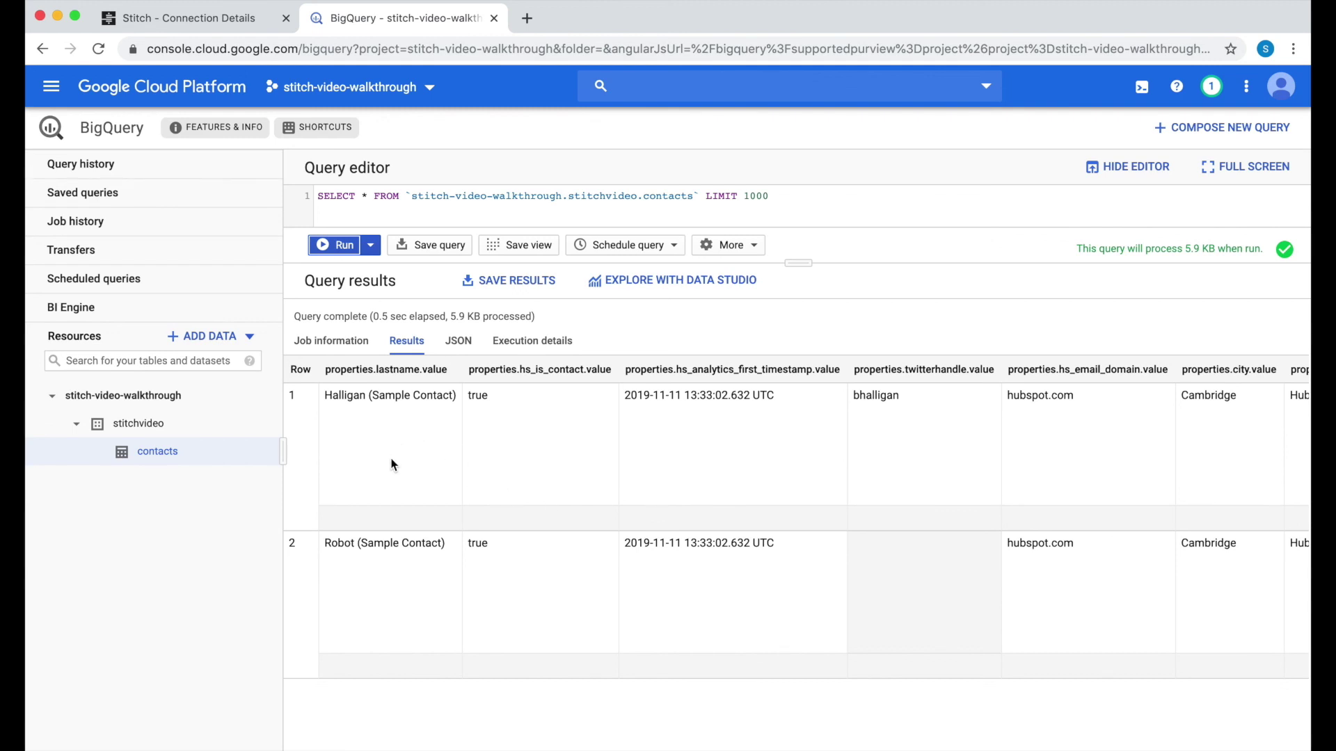
pyautogui.hscroll(3, 487, 466)
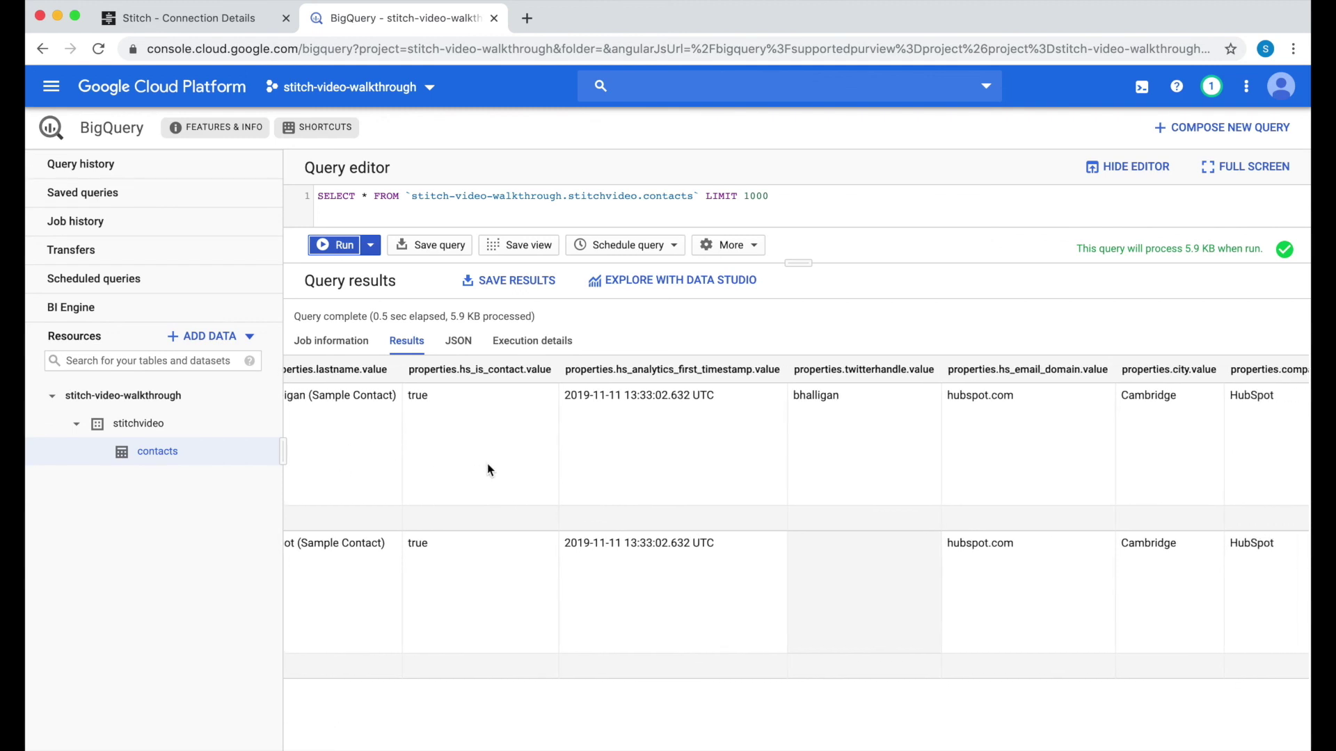
pyautogui.hscroll(-2, 488, 464)
pyautogui.hscroll(10, 661, 411)
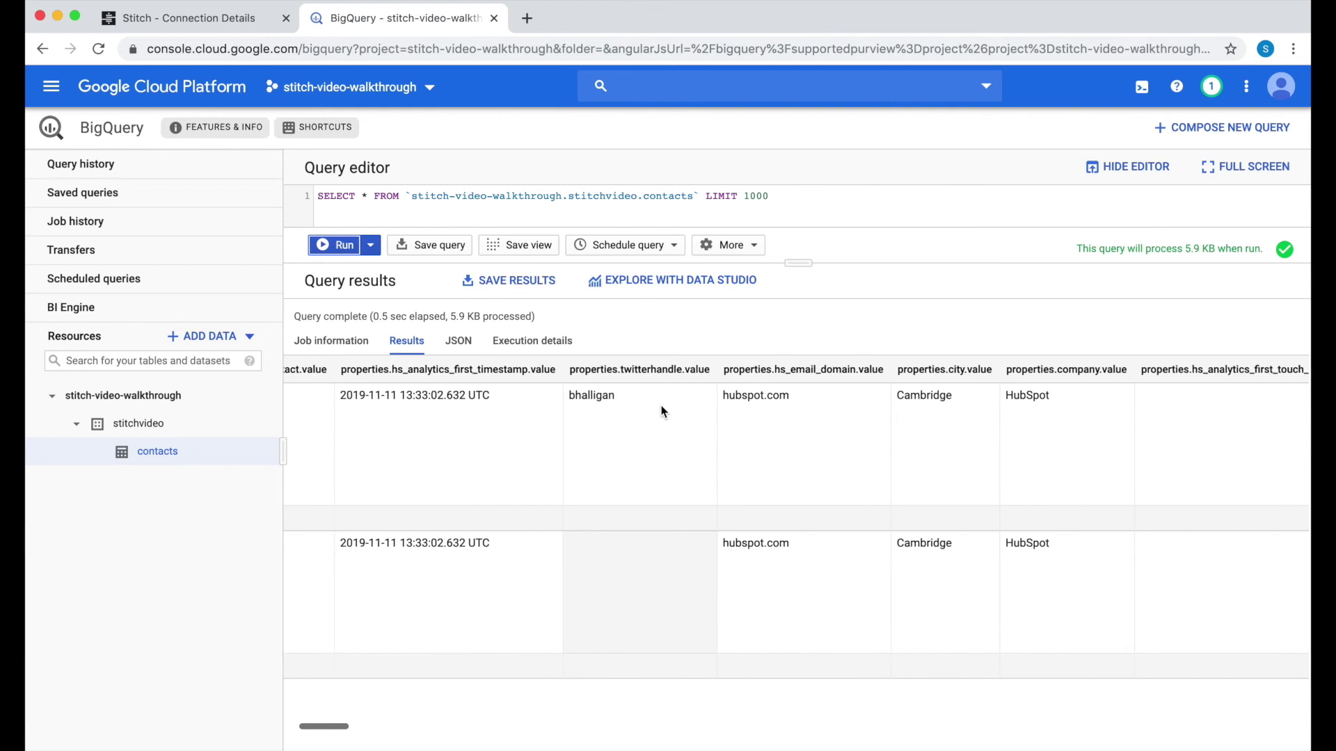
pyautogui.hscroll(15, 660, 410)
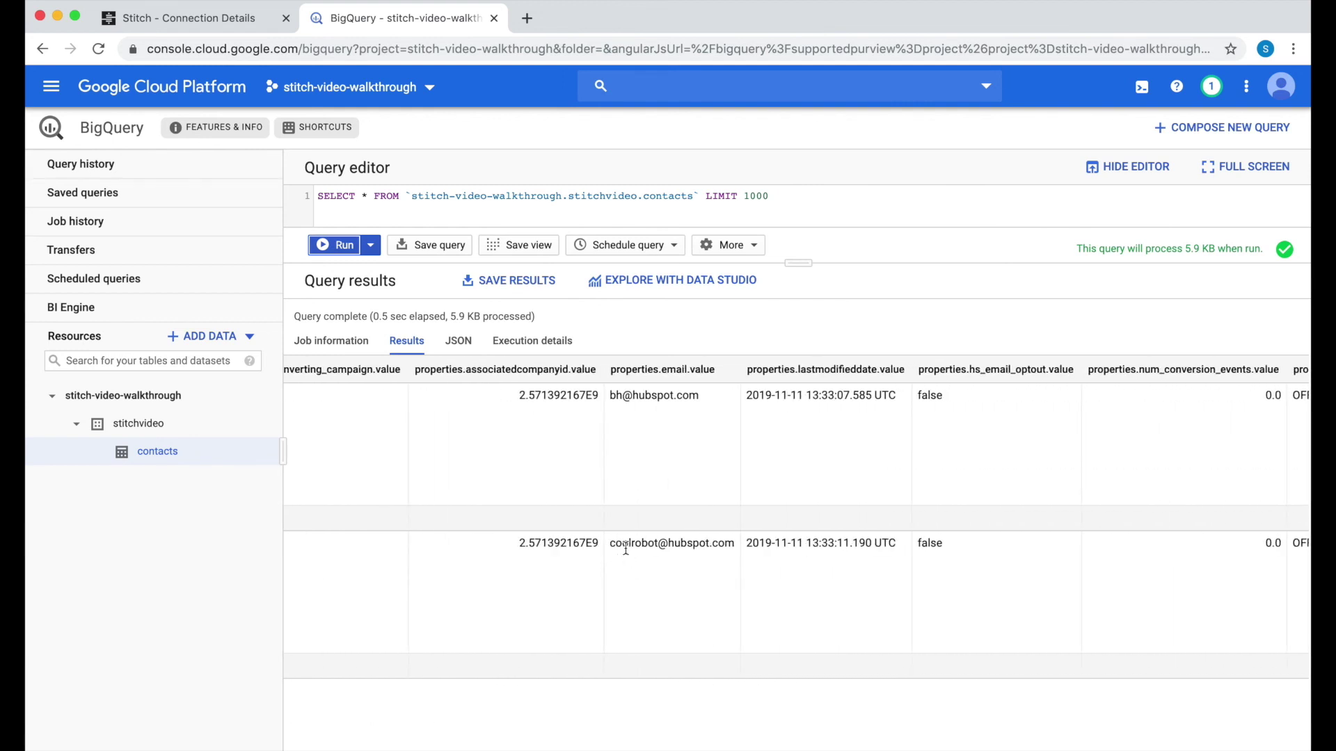
pyautogui.hscroll(15, 965, 610)
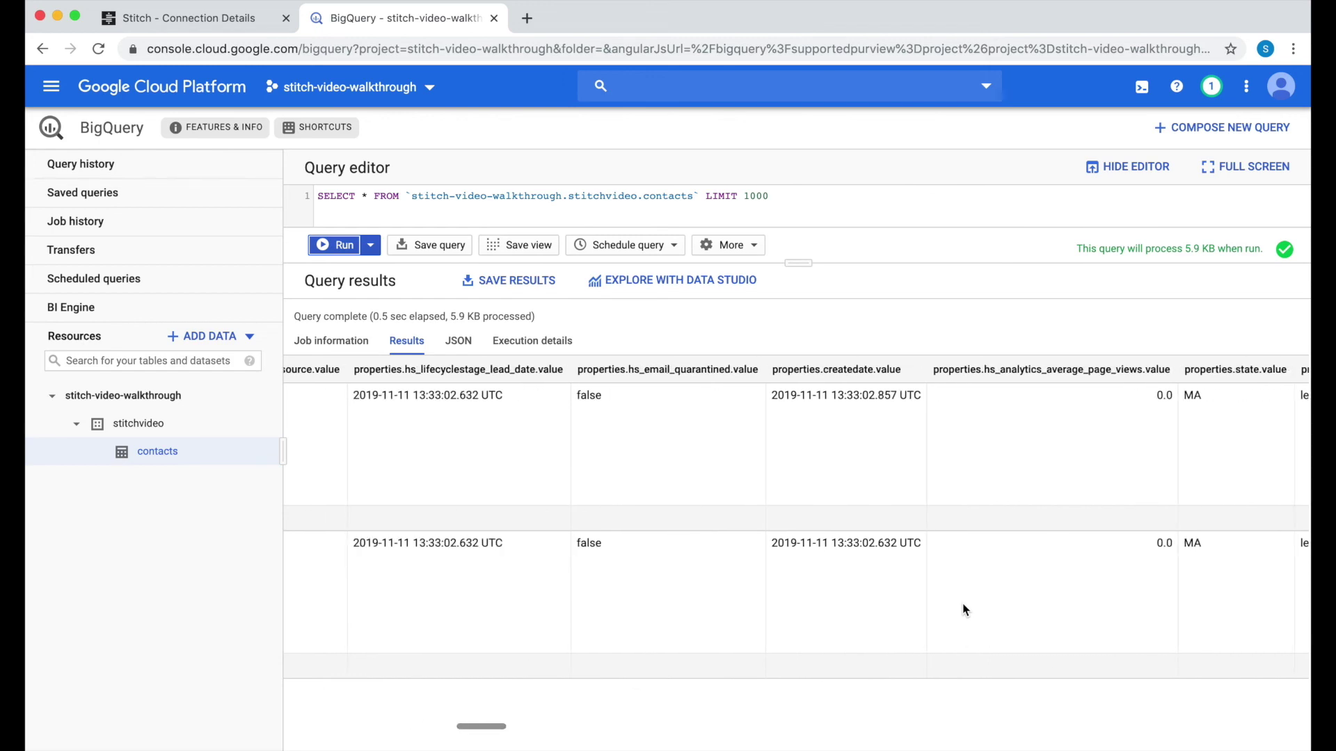
pyautogui.moveTo(795, 271); pyautogui.dragTo(787, 370)
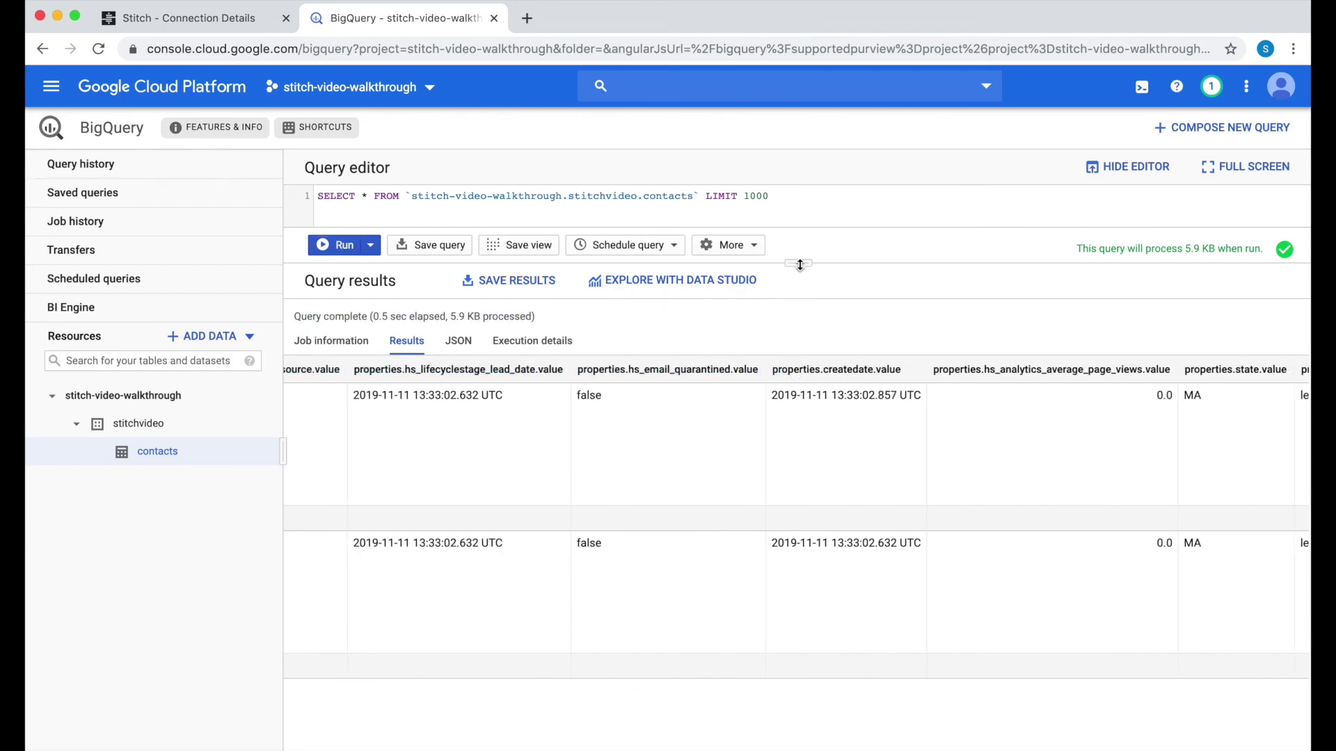
pyautogui.moveTo(798, 263); pyautogui.dragTo(761, 463)
pyautogui.click(527, 19)
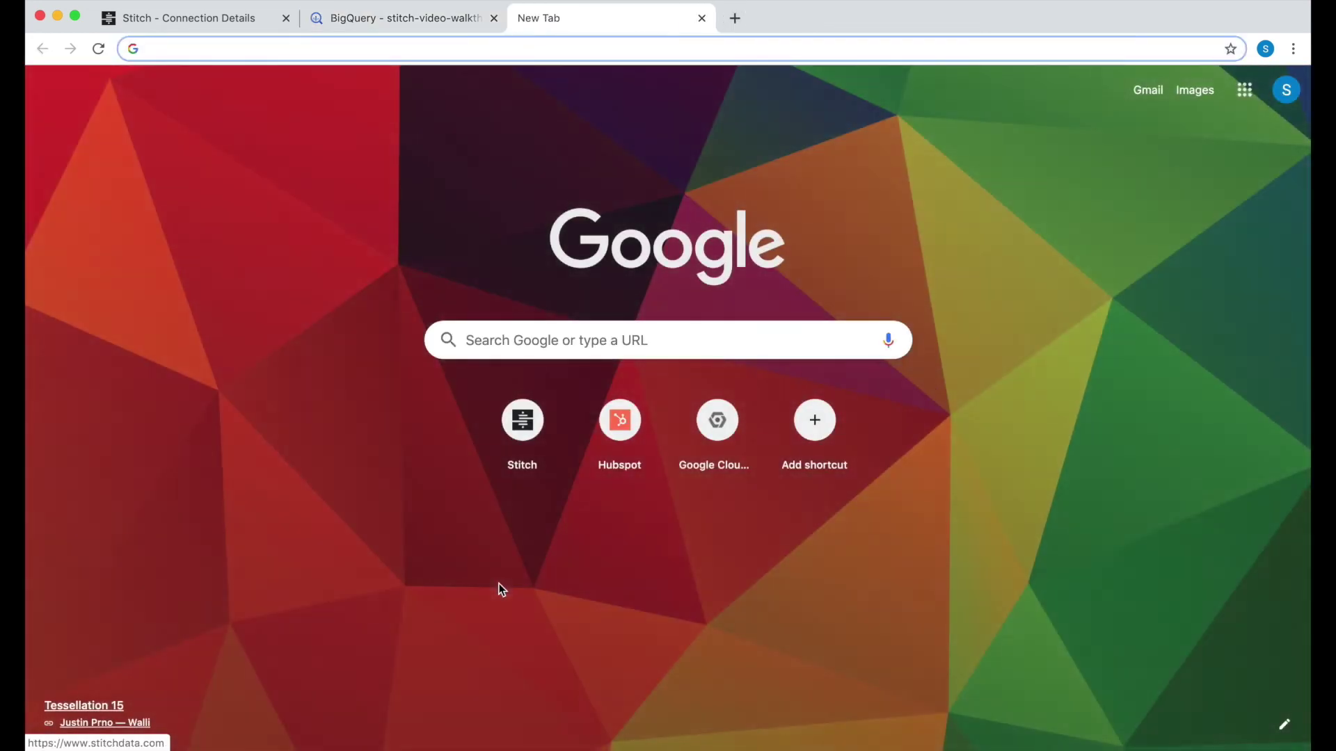
pyautogui.click(536, 420)
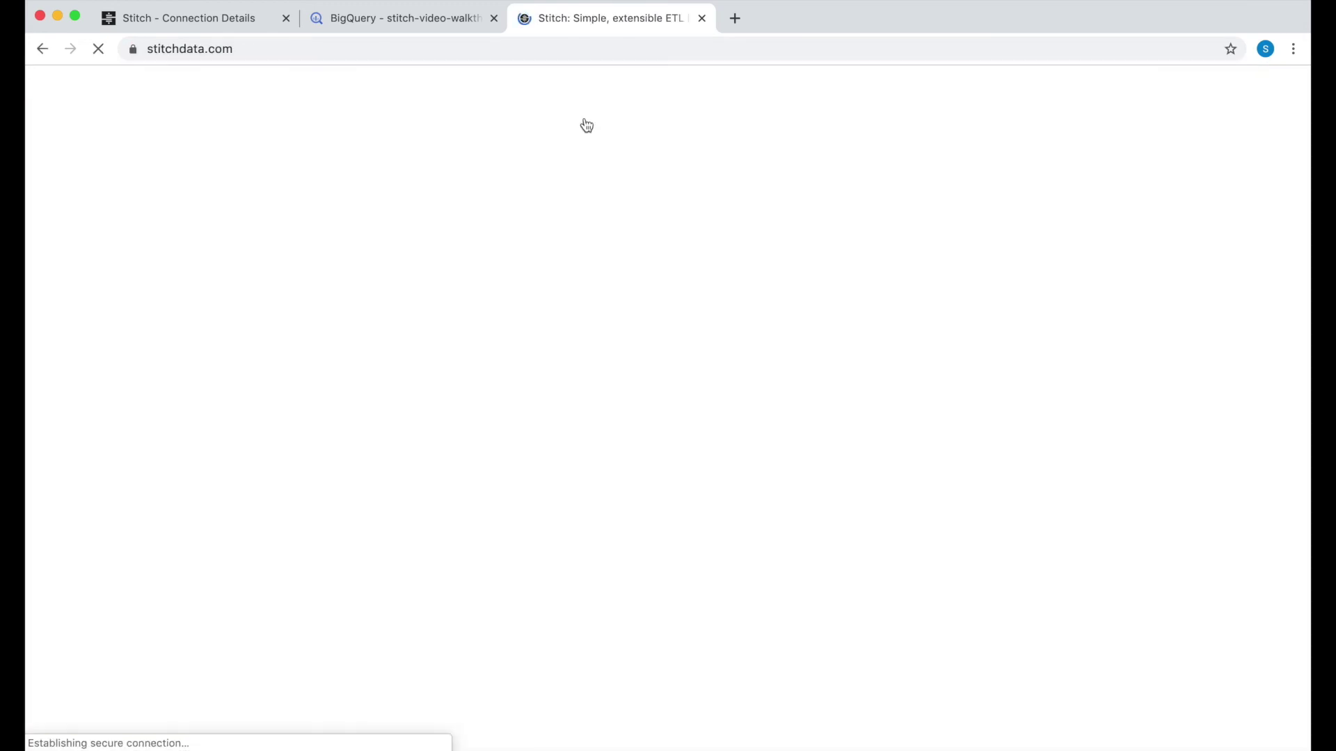